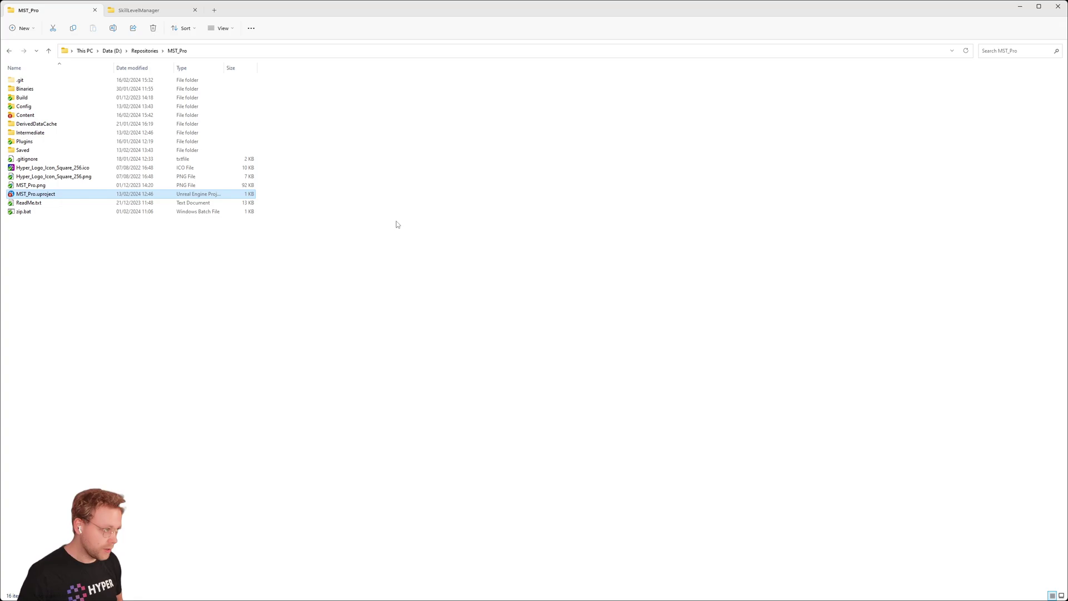
- Switch between the SkillLevelManager and MST_Pro folders and select MST_Pro.uproject
left_click(146, 12)
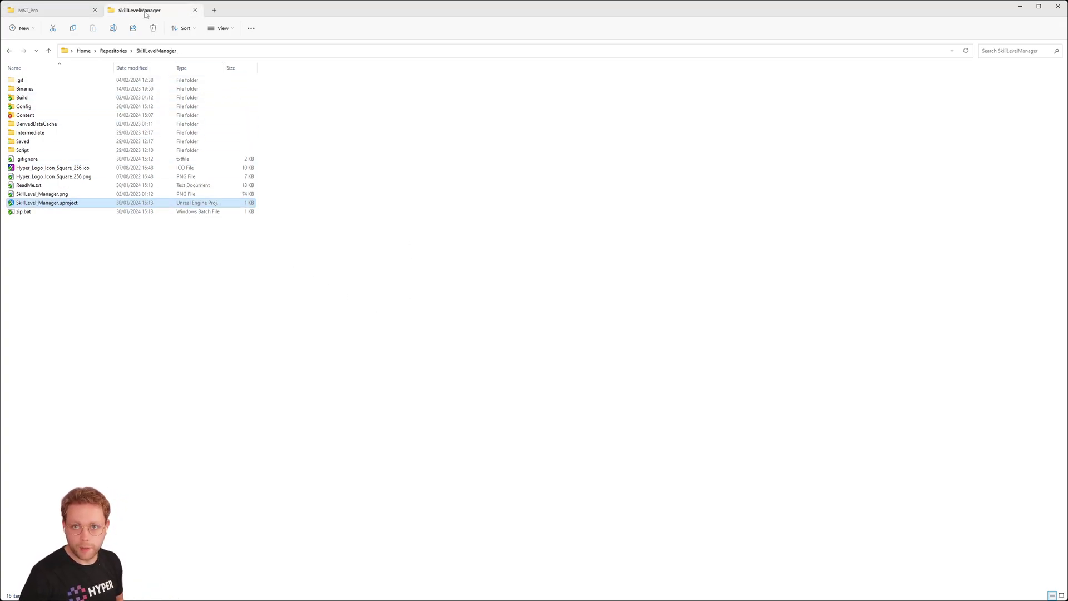
left_click(41, 11)
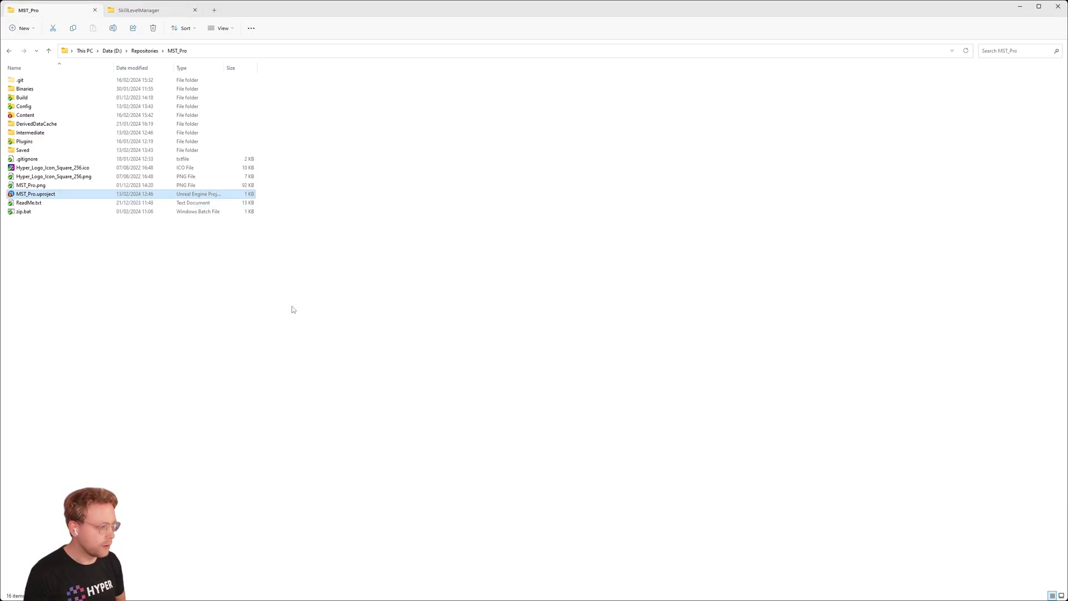
left_click(220, 275)
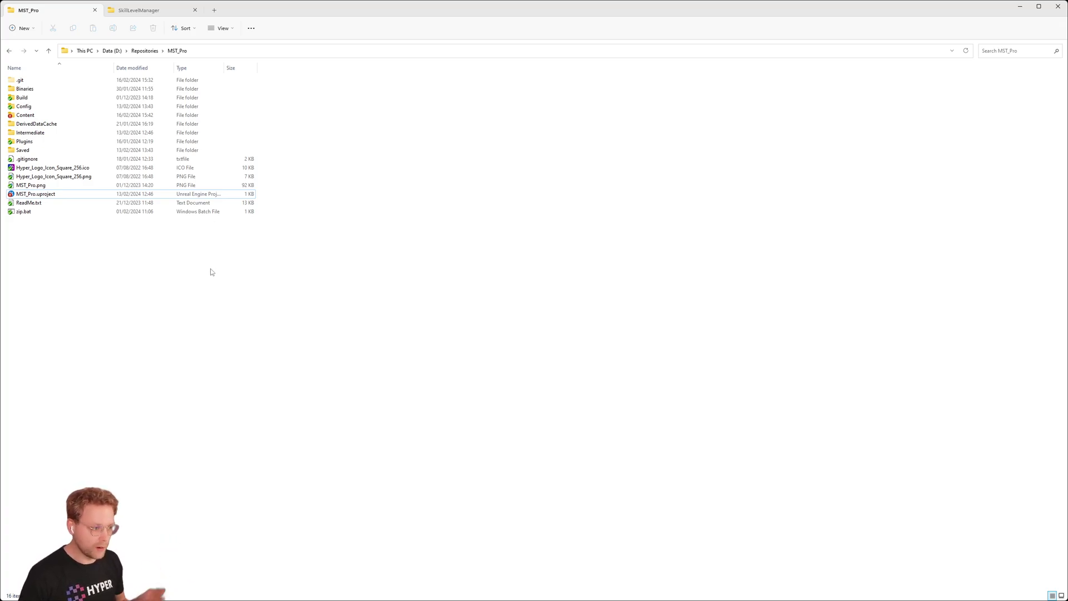
left_click(49, 196)
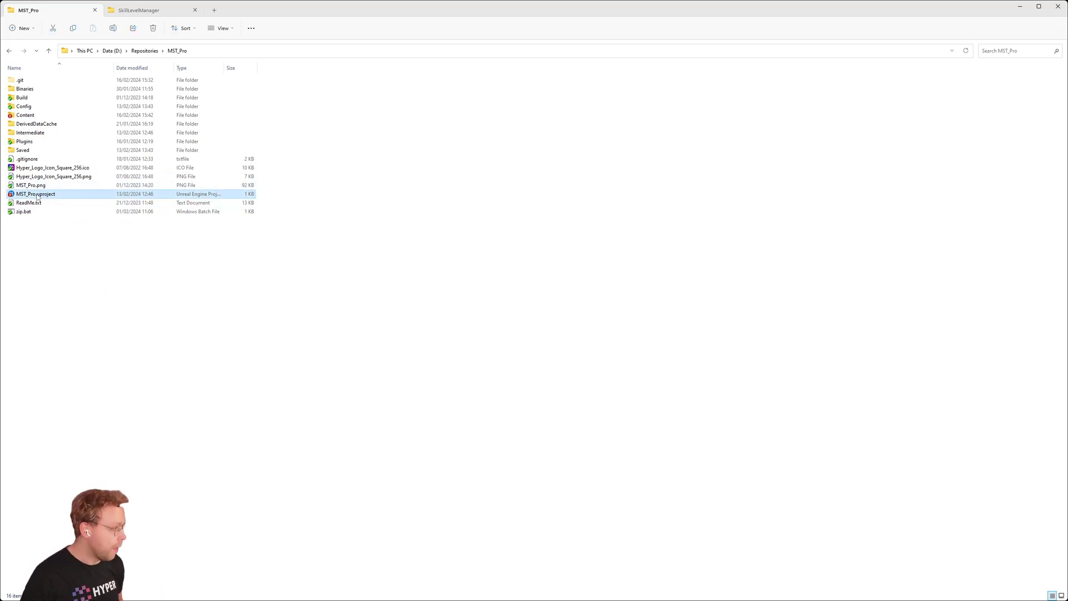
- Open MST_Pro.uproject in Notepad++ and look over lines 5–52
right_click(38, 198)
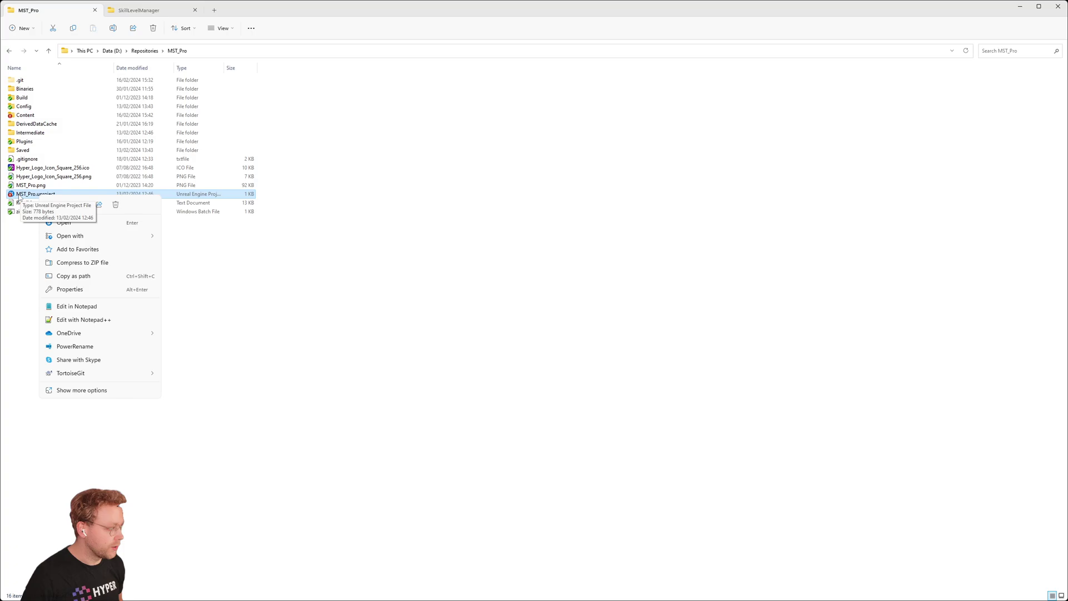
left_click(74, 321)
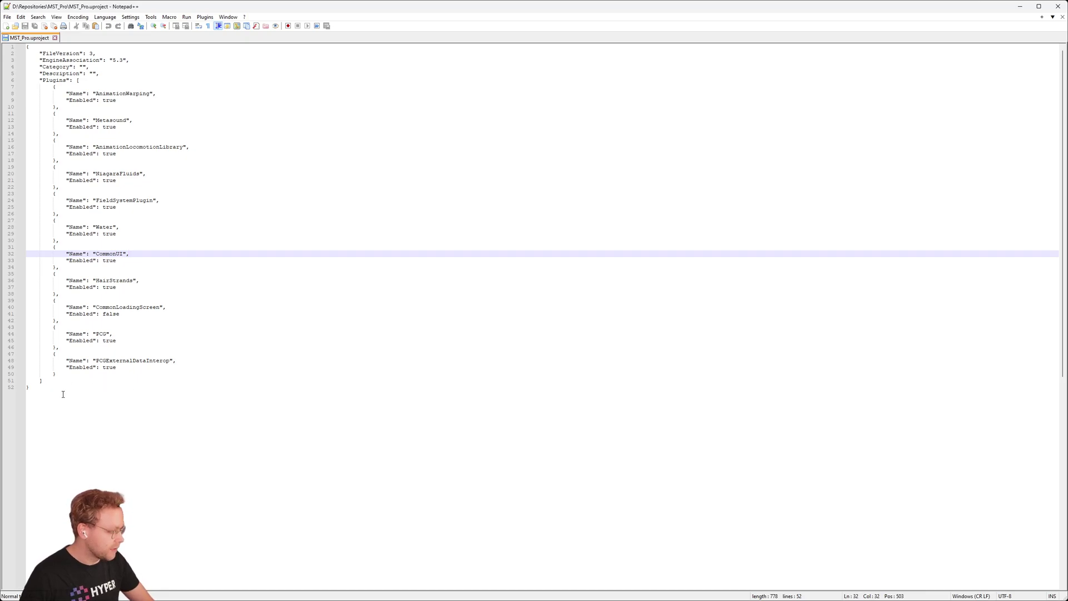
left_click_drag(63, 394, 26, 74)
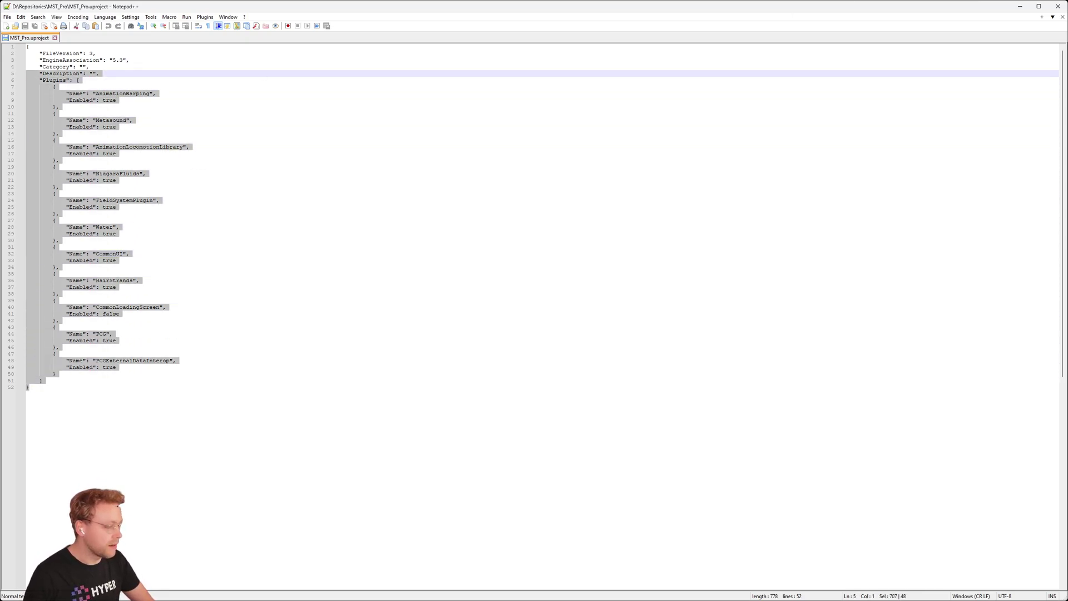
left_click(1019, 6)
- Open SkillLevel_Manager.uproject in Notepad++ and review its plugin list, lines 6–20
left_click(137, 11)
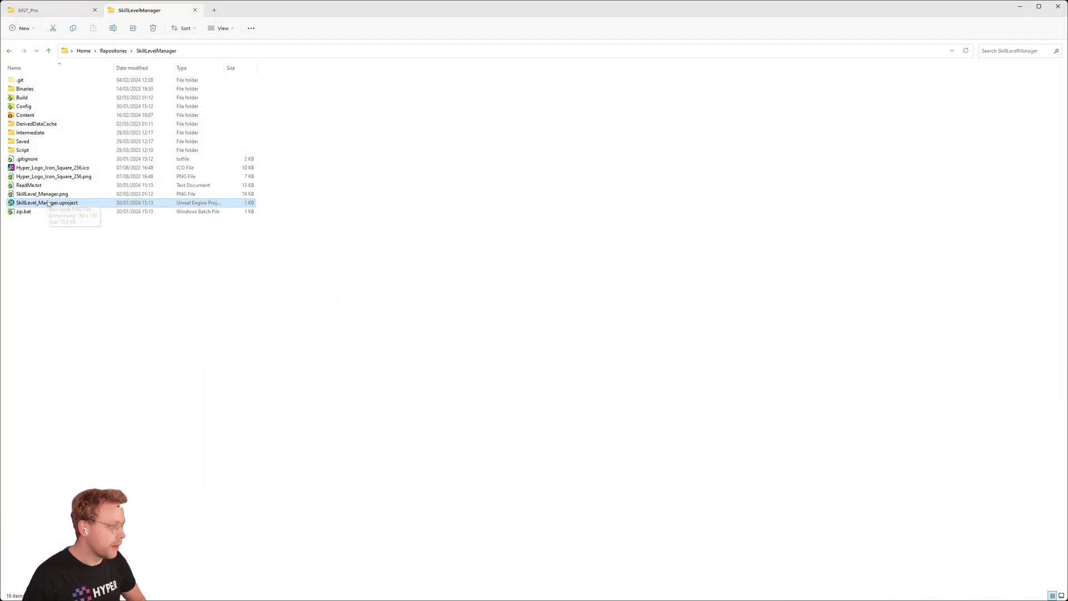
right_click(47, 203)
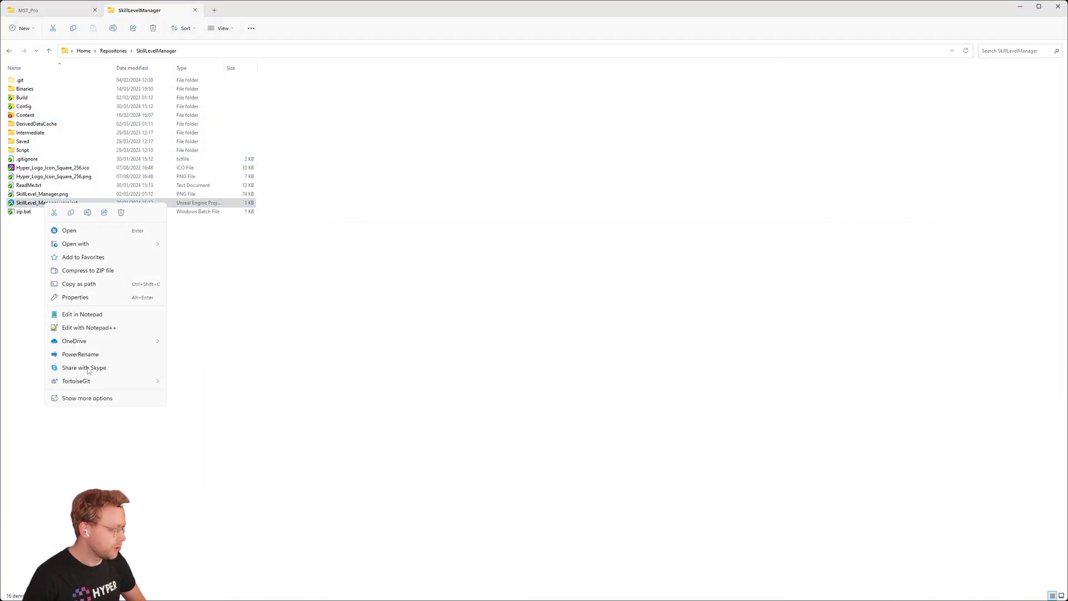
left_click(88, 327)
left_click_drag(65, 179, 26, 82)
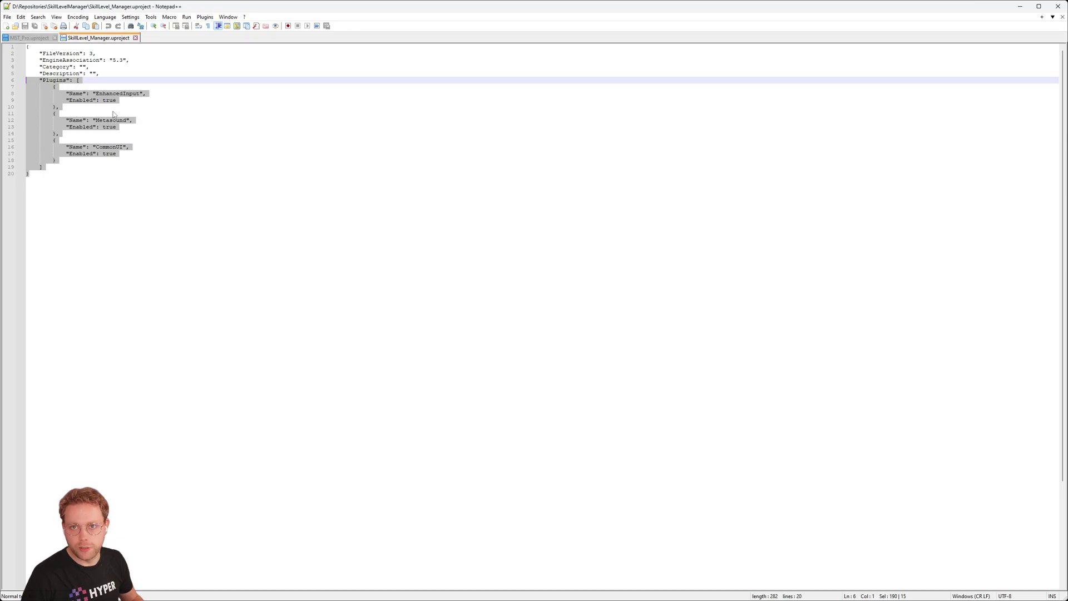
left_click(168, 196)
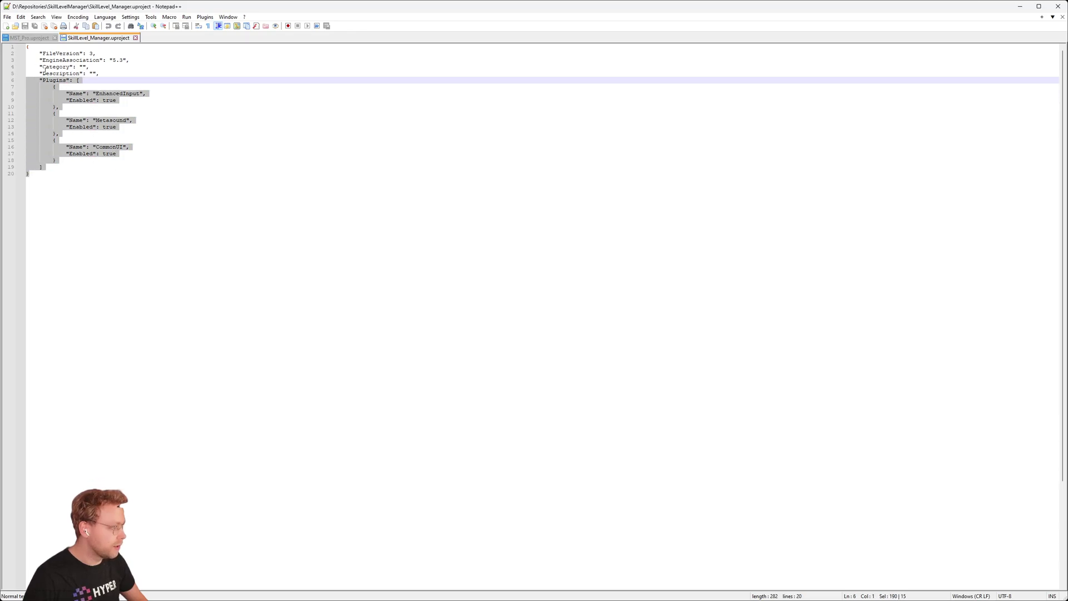
- Compare plugins across both files: CommonUI and Metasound in MST_Pro, EnhancedInput in SkillLevel_Manager
key("ctrl+Tab")
left_click(117, 388)
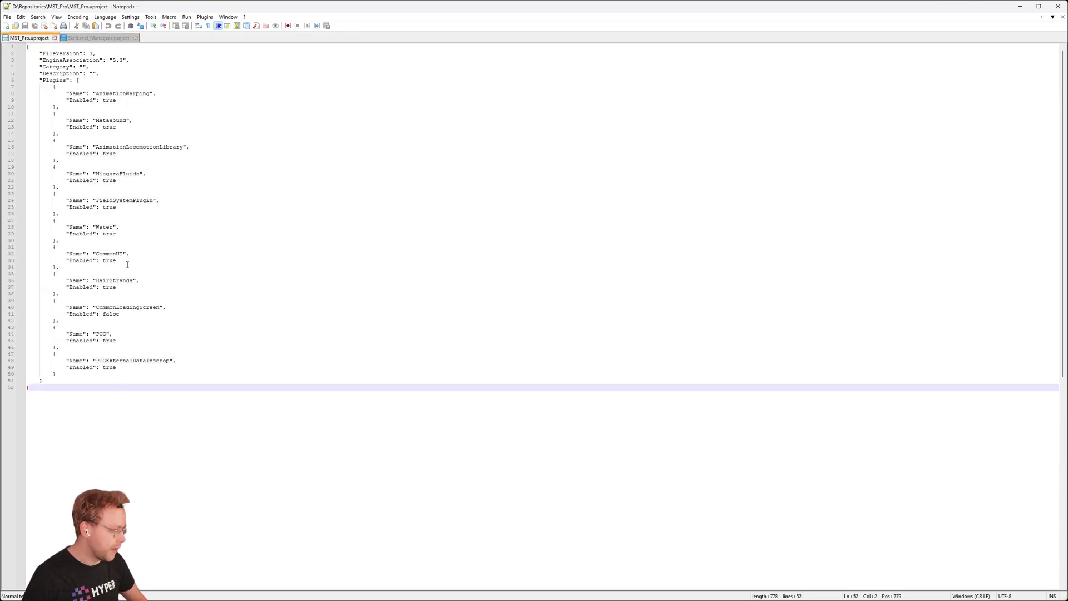
left_click_drag(132, 268, 39, 247)
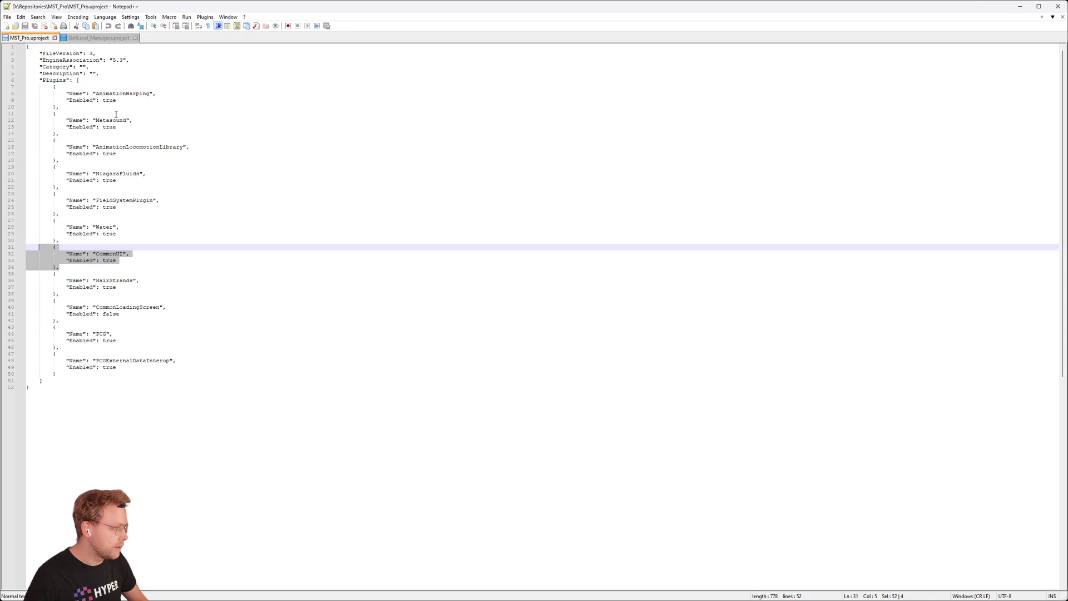
left_click_drag(134, 135, 39, 120)
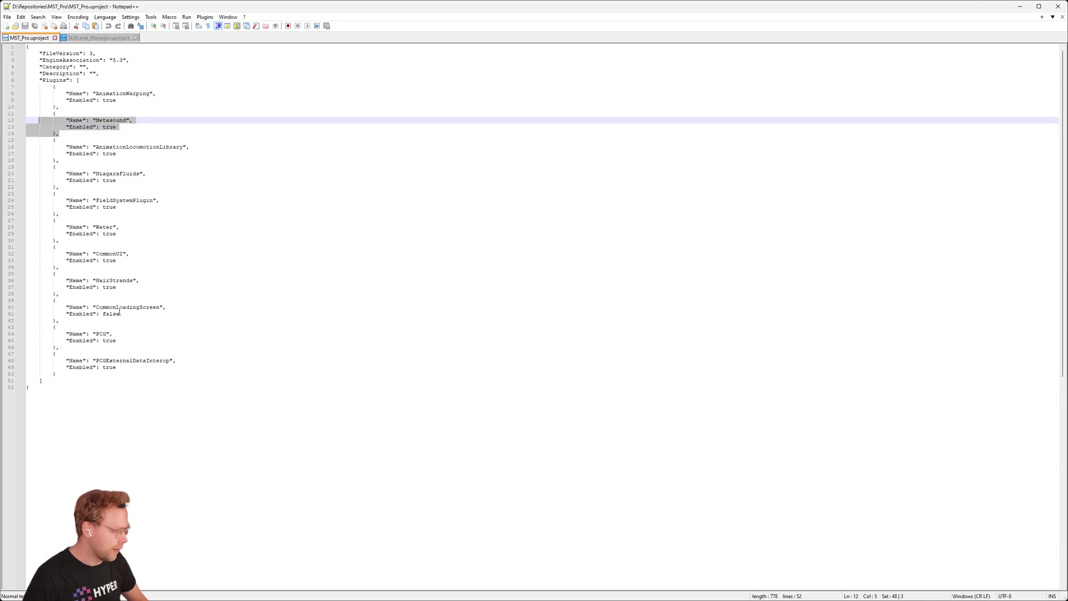
left_click_drag(126, 268, 38, 254)
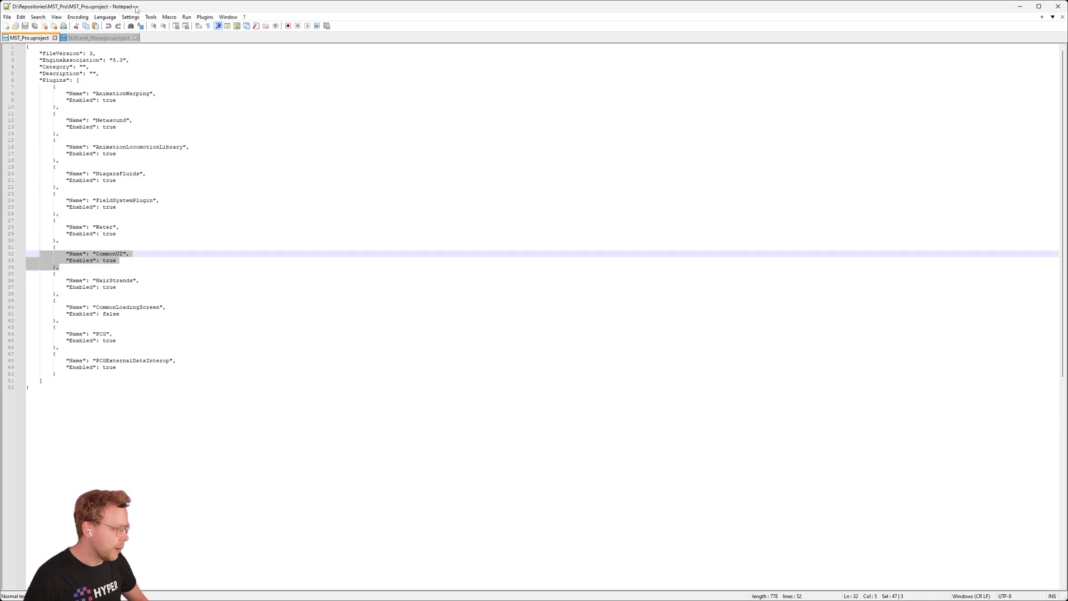
left_click(97, 37)
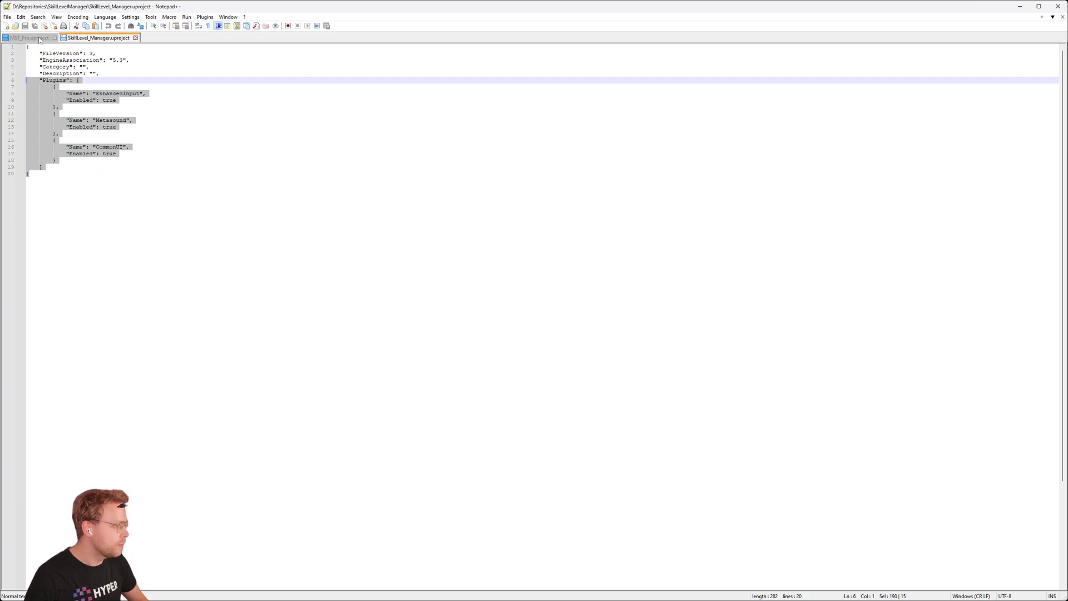
key("ctrl+Tab")
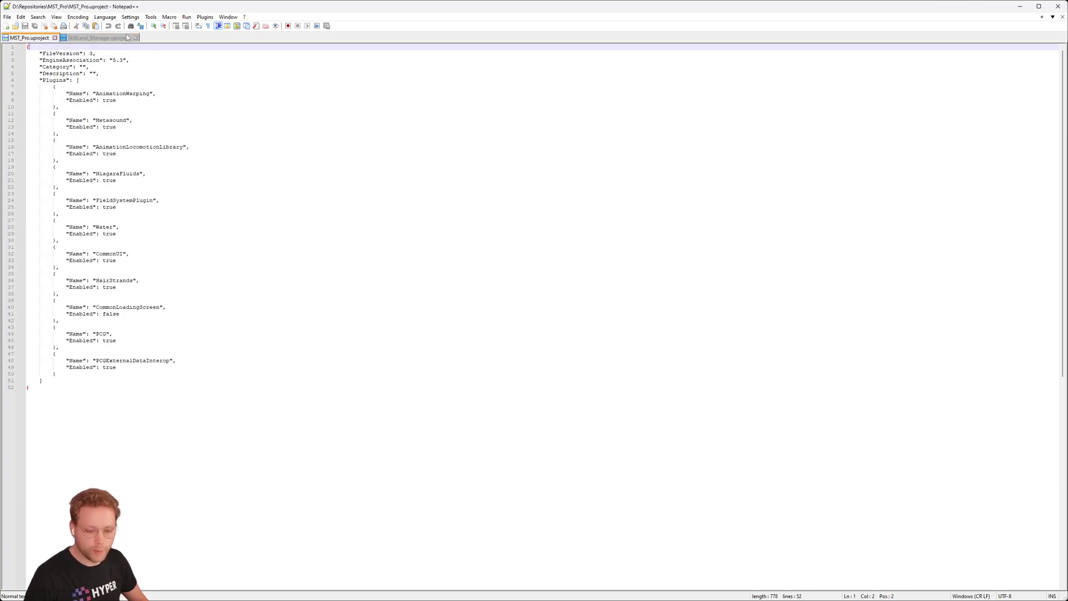
left_click(87, 37)
left_click(61, 106)
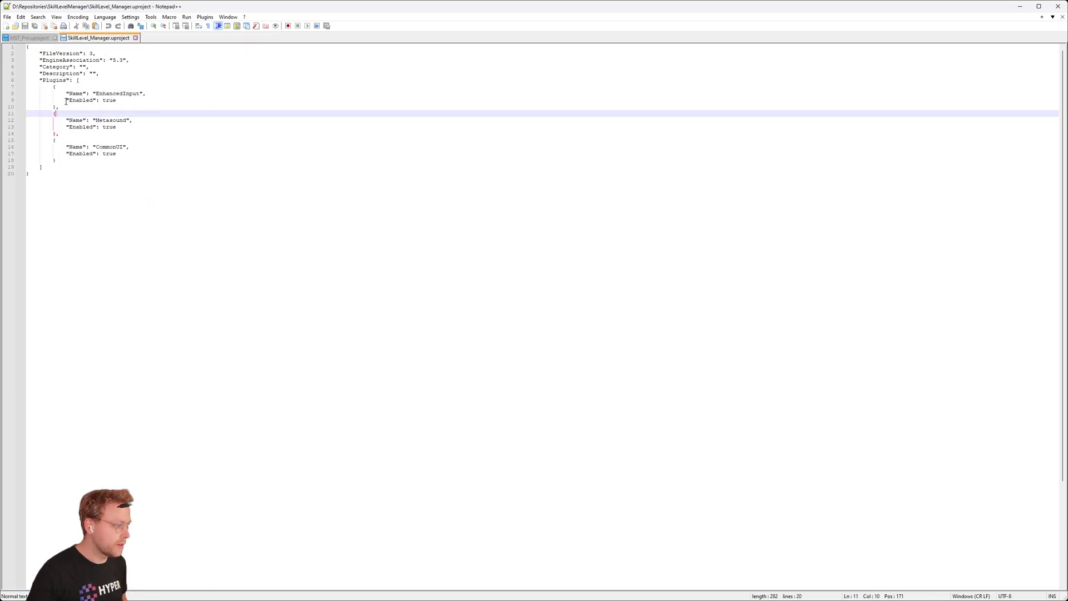
left_click_drag(61, 106, 26, 87)
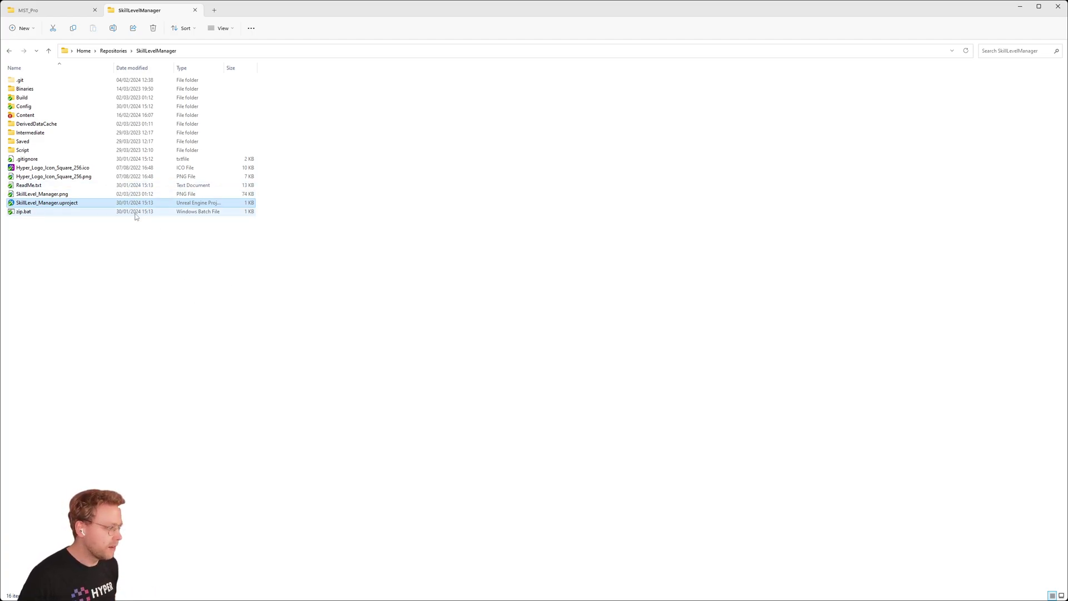
- Enter the SkillLevelManager Config folder and select DefaultEngine.ini
double_click(34, 108)
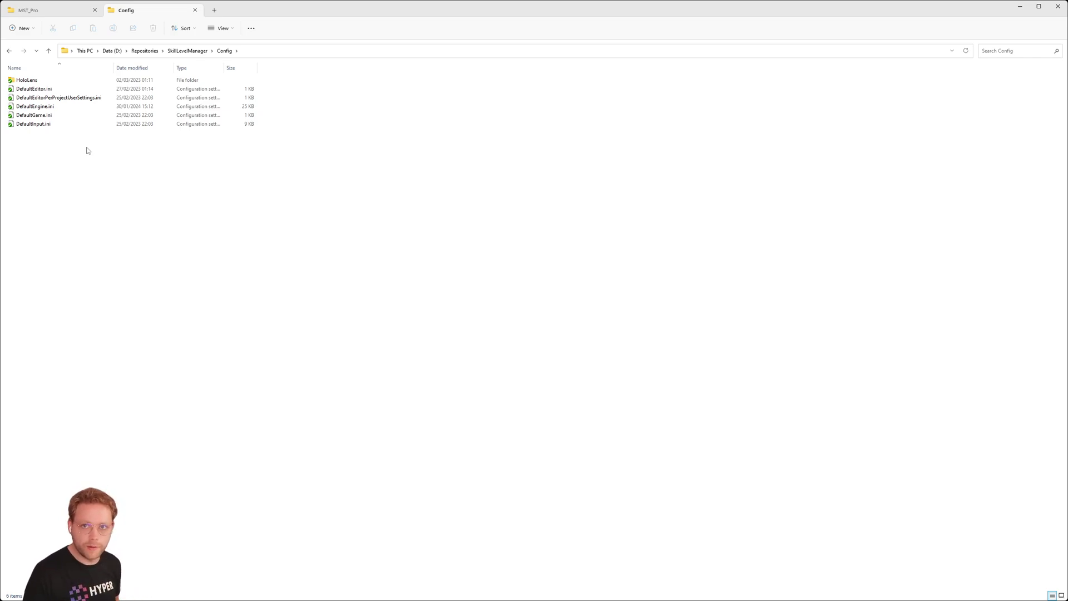
left_click(63, 107)
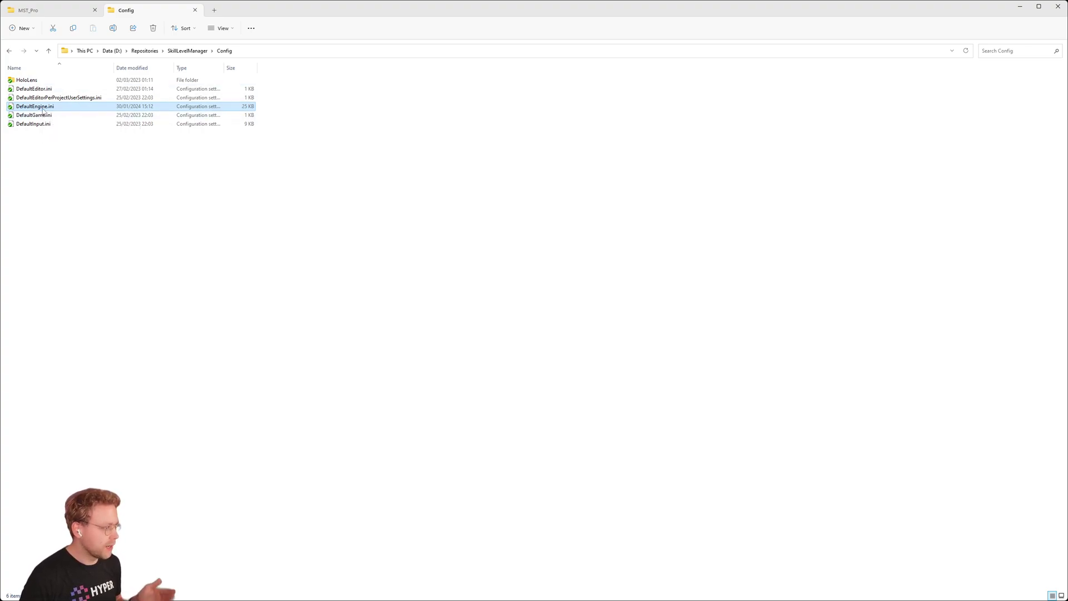
- Open DefaultEngine.ini in Notepad++ and review collision profiles and custom trace channels like Interaction
right_click(45, 107)
left_click(99, 233)
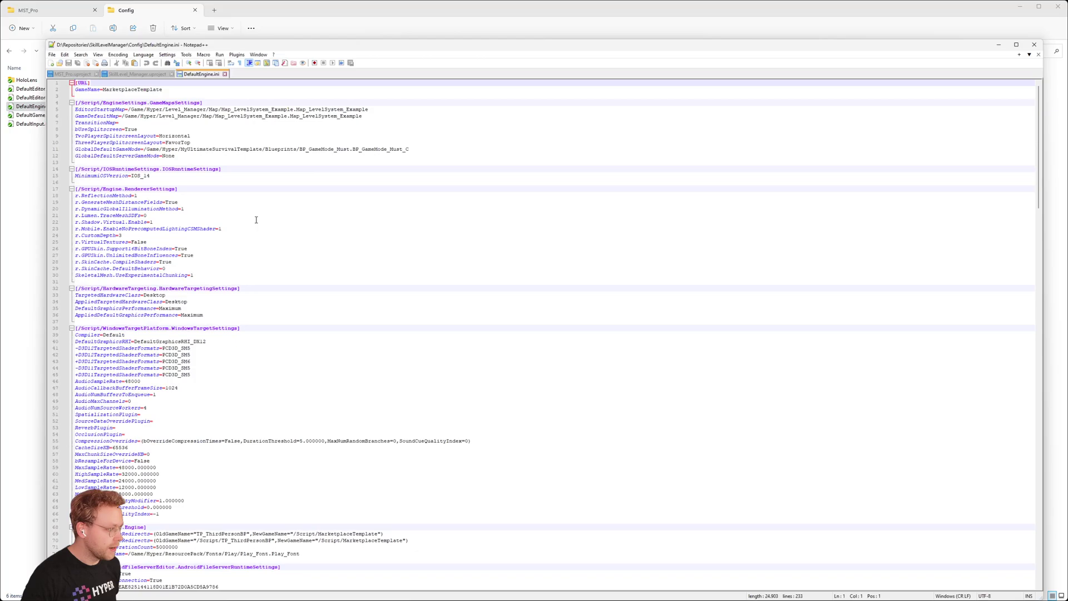
scroll(281, 241, "down", 20)
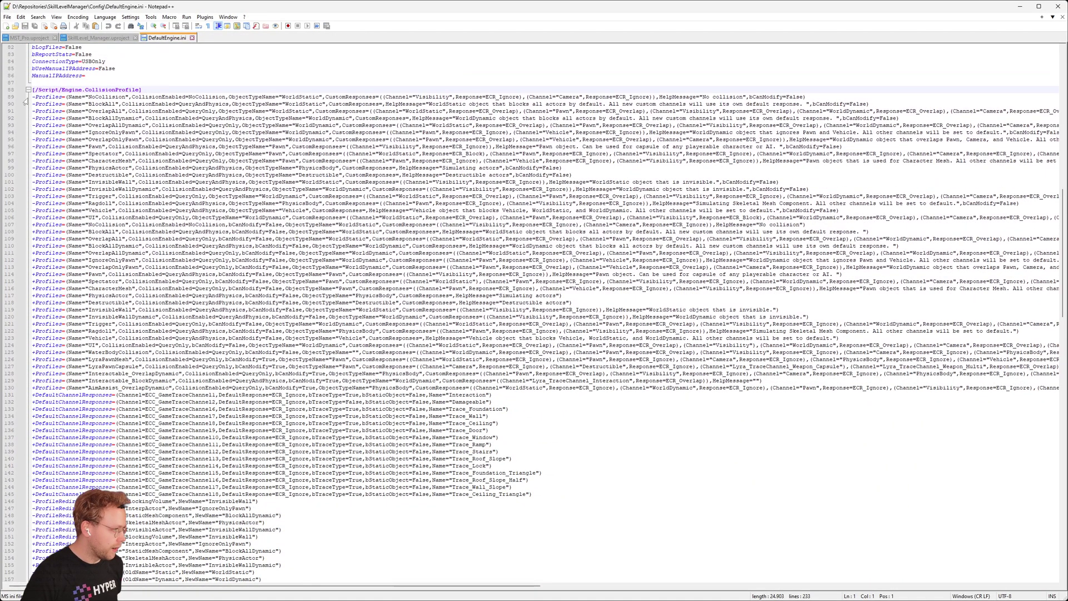
left_click_drag(41, 98, 481, 396)
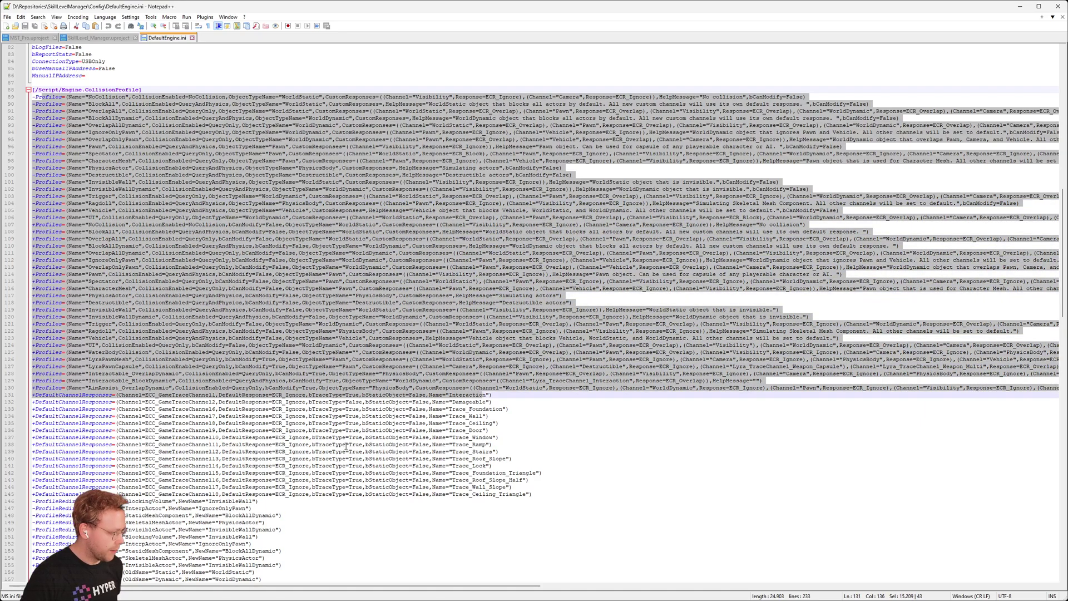
left_click(349, 444)
left_click_drag(71, 395, 597, 497)
left_click_drag(455, 395, 477, 396)
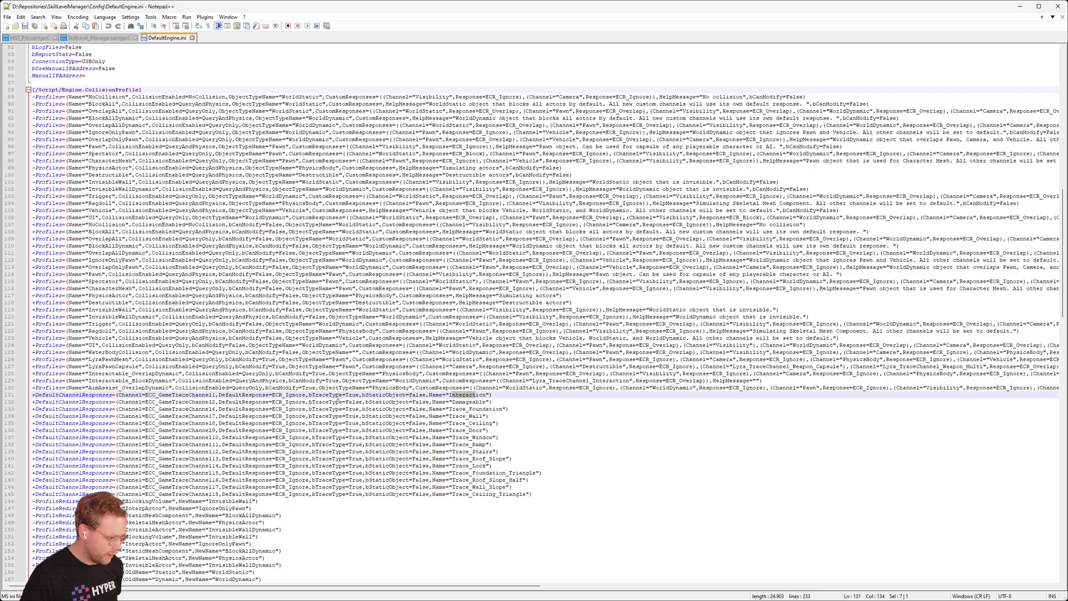
- Check channel ECC_GameTraceChannel11, the Trace_Window channel and physical surface types, then close the file
scroll(338, 398, "down", 1)
left_click(426, 373)
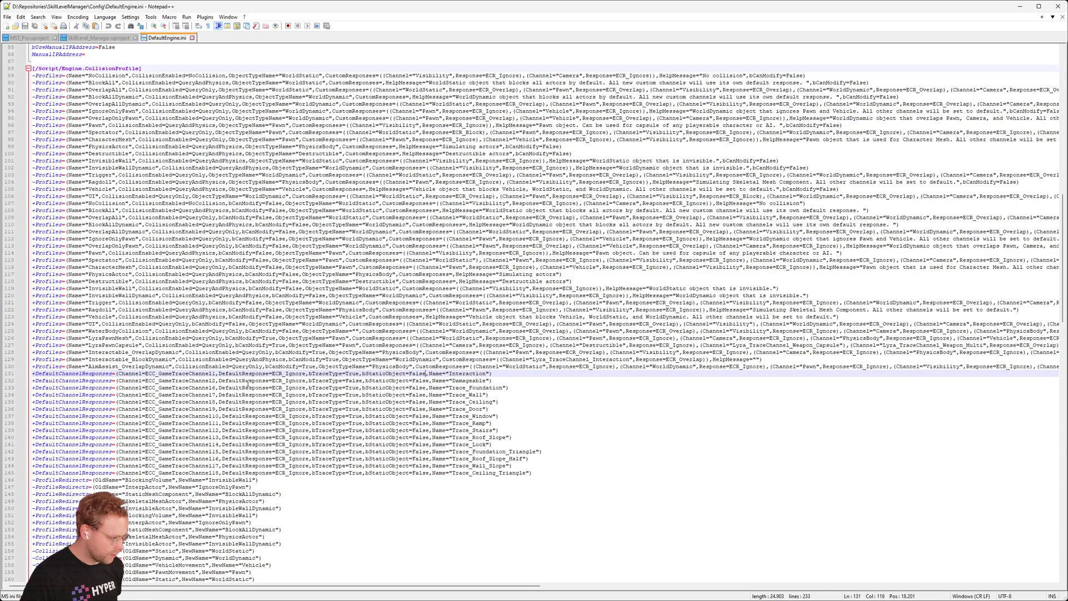
left_click(186, 373)
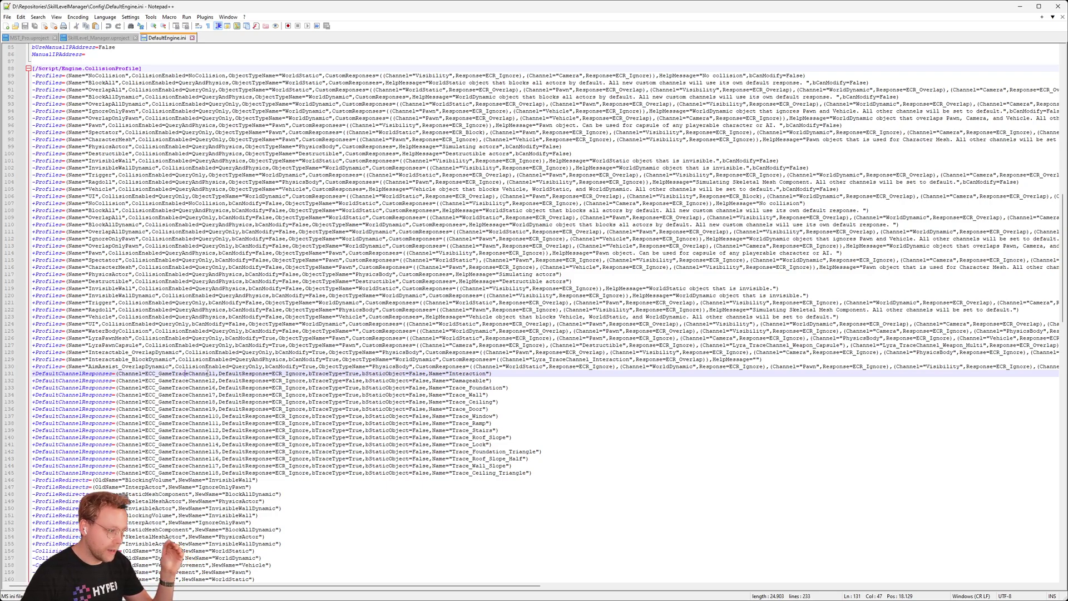
left_click_drag(210, 373, 217, 373)
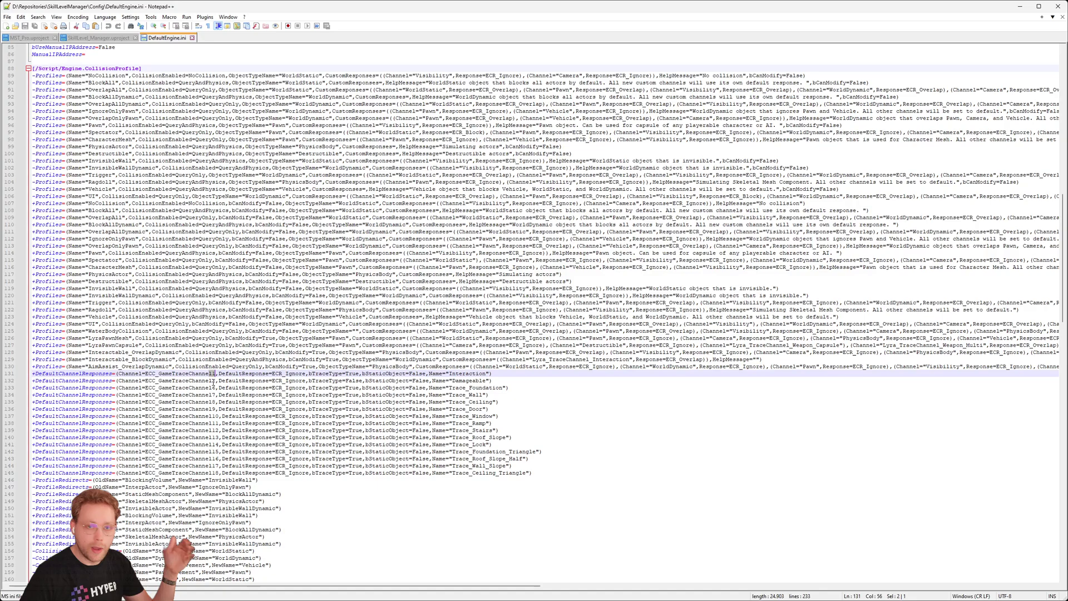
scroll(213, 382, "down", 4)
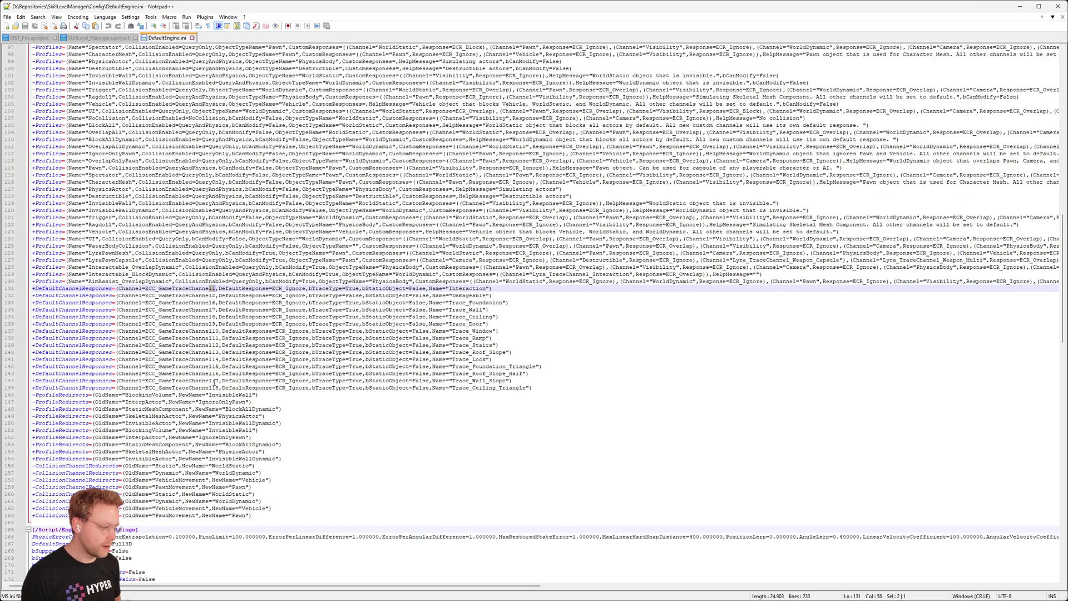
left_click(245, 333)
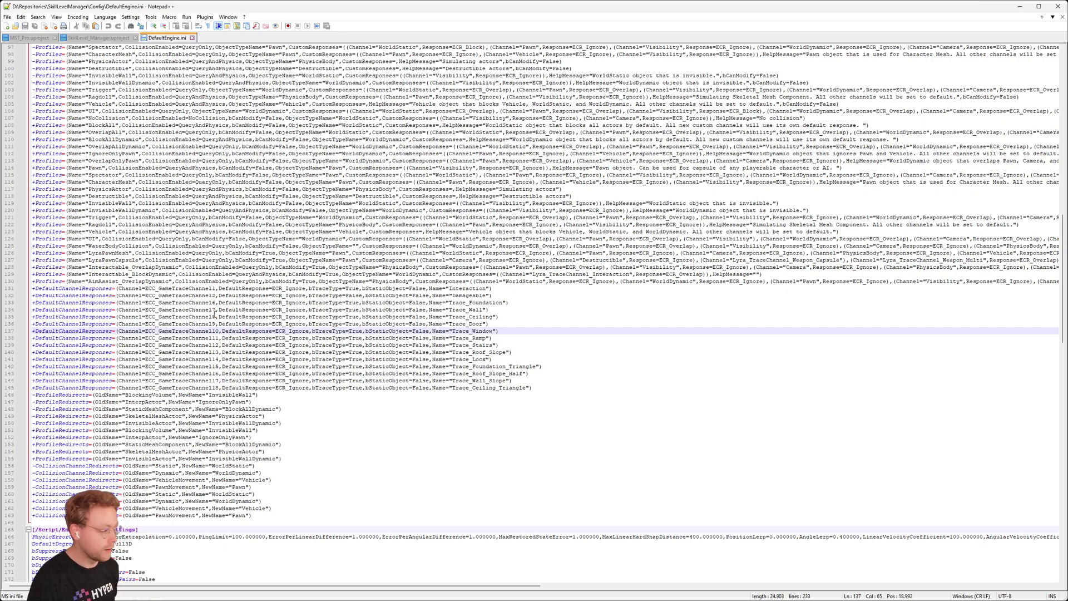
scroll(217, 328, "down", 17)
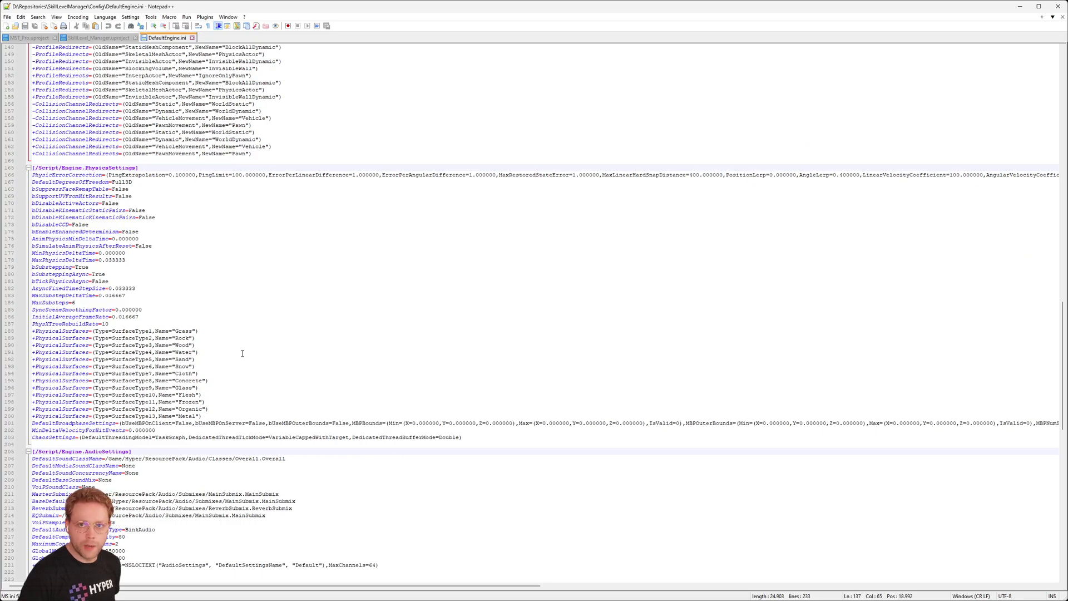
left_click_drag(233, 417, 31, 324)
left_click(1058, 6)
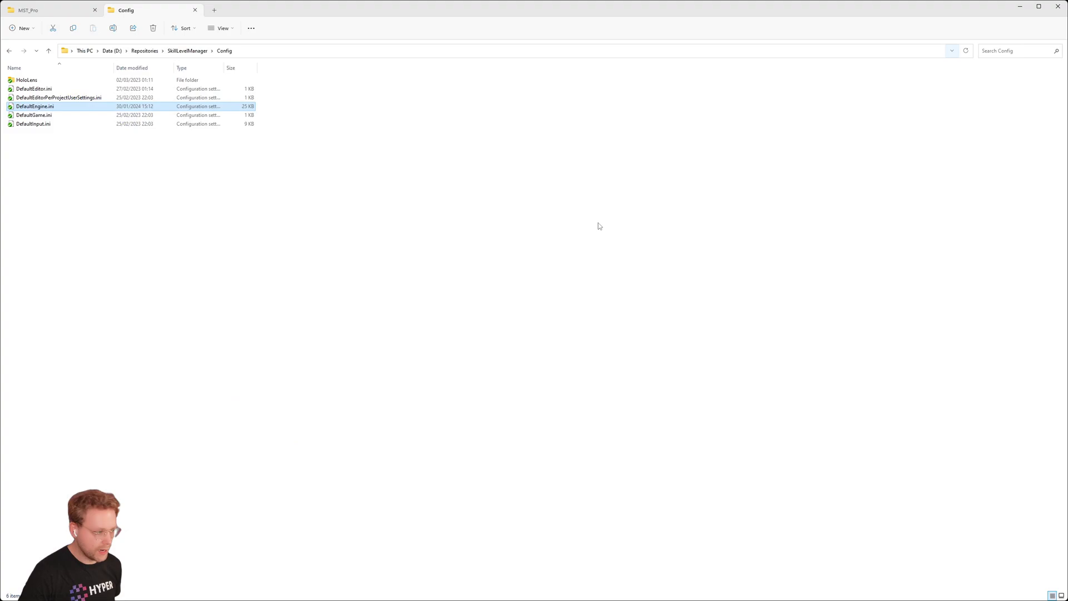
- Compare MST_Pro and SkillLevelManager folder listings, then launch SkillLevel_Manager.uproject in Unreal Editor
left_click(188, 50)
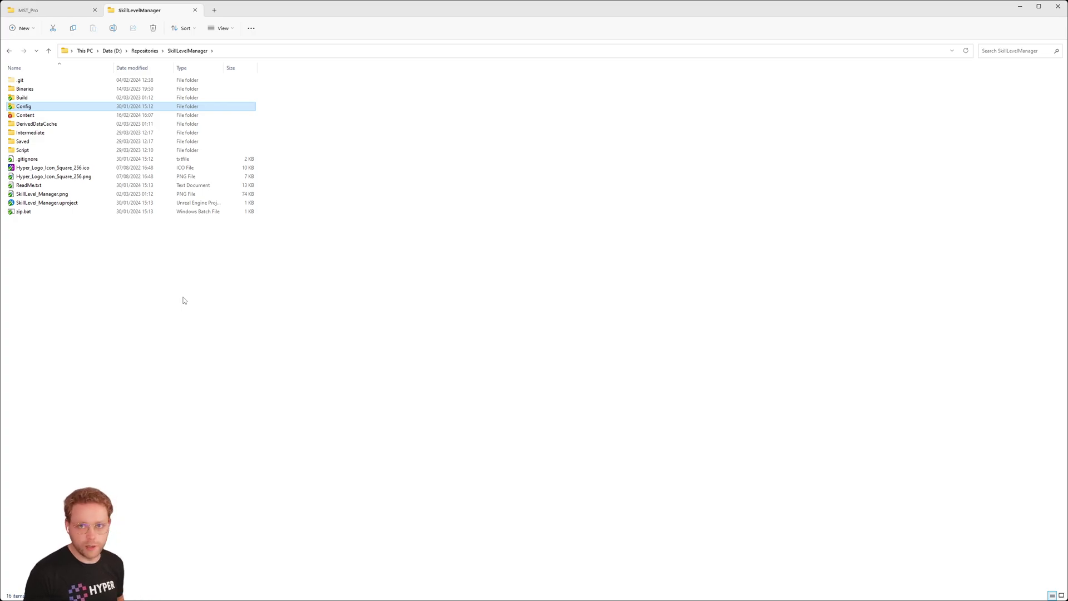
left_click(60, 12)
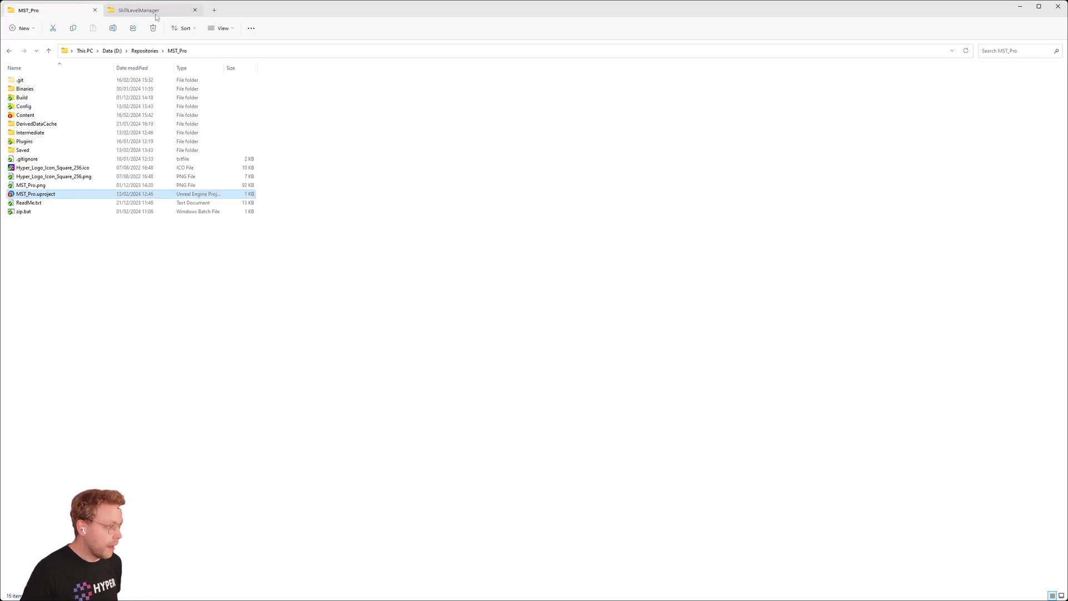
left_click(137, 13)
left_click(60, 16)
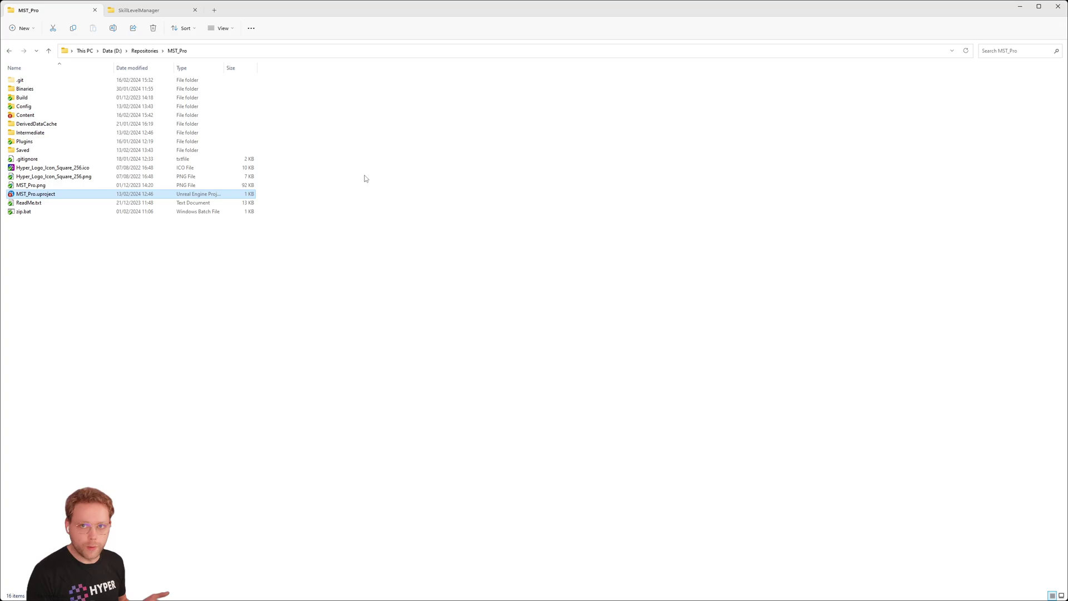
left_click(232, 268)
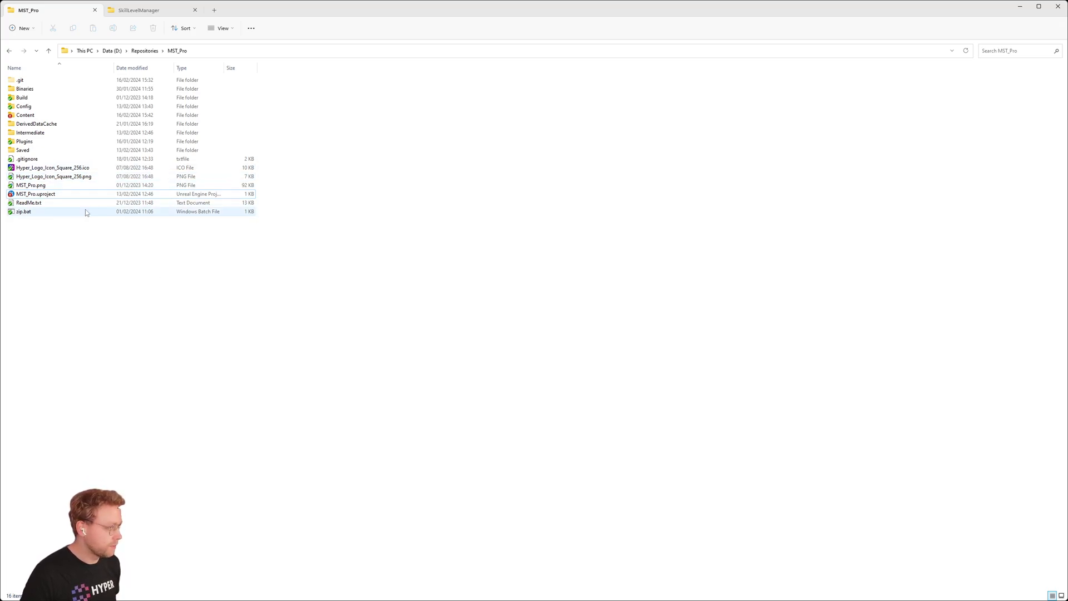
left_click(160, 14)
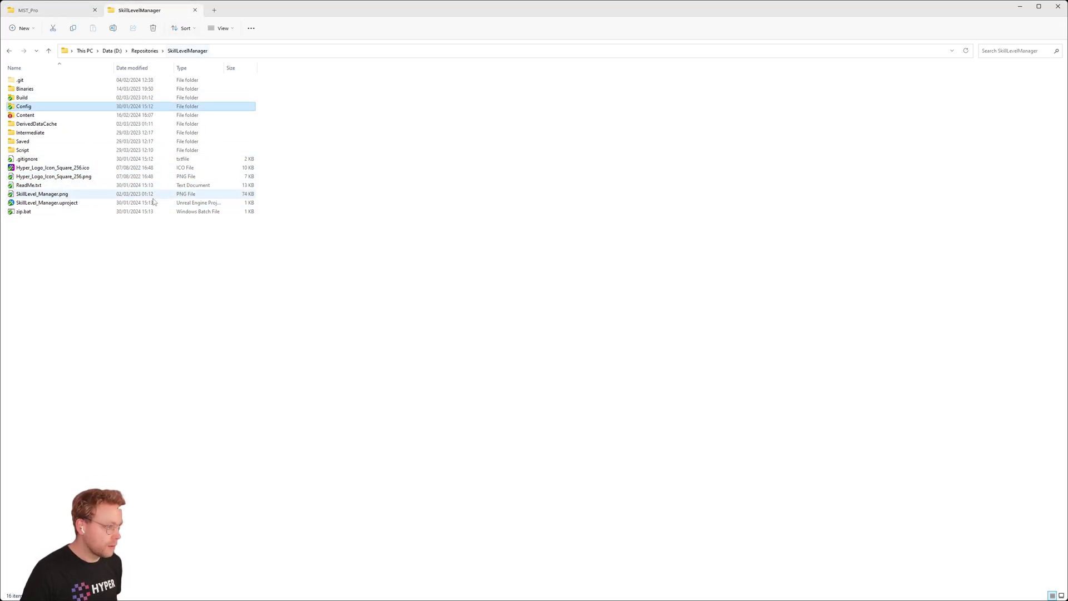
left_click(50, 115)
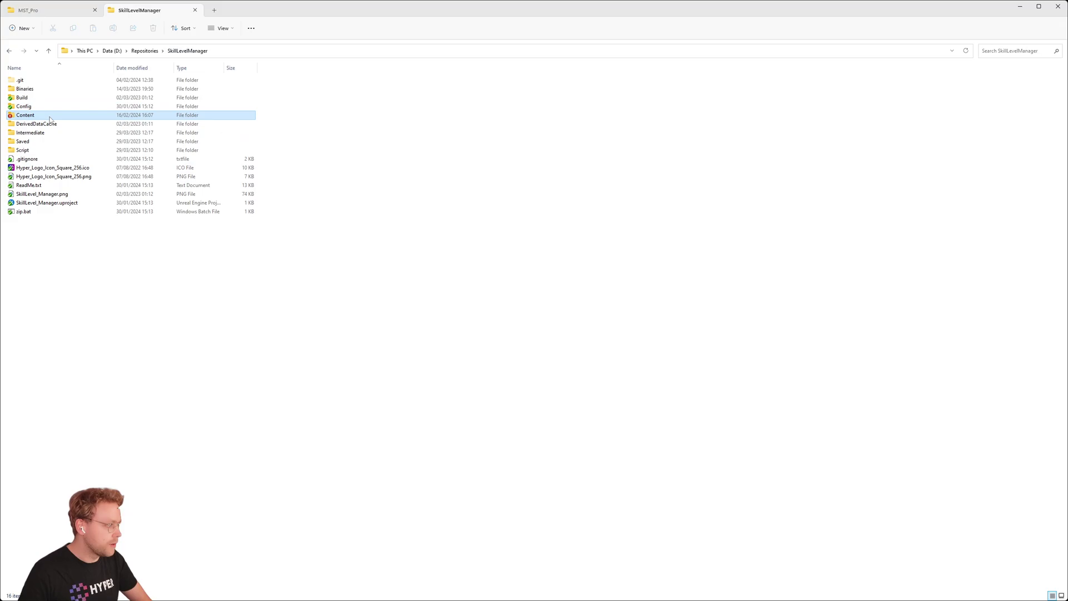
left_click(54, 12)
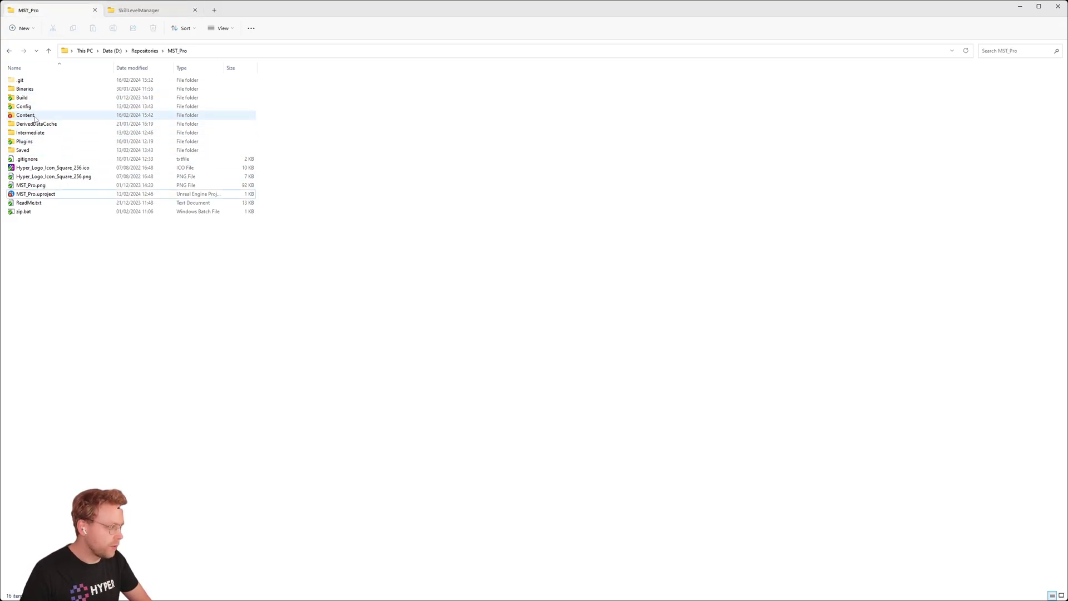
left_click(178, 10)
double_click(46, 203)
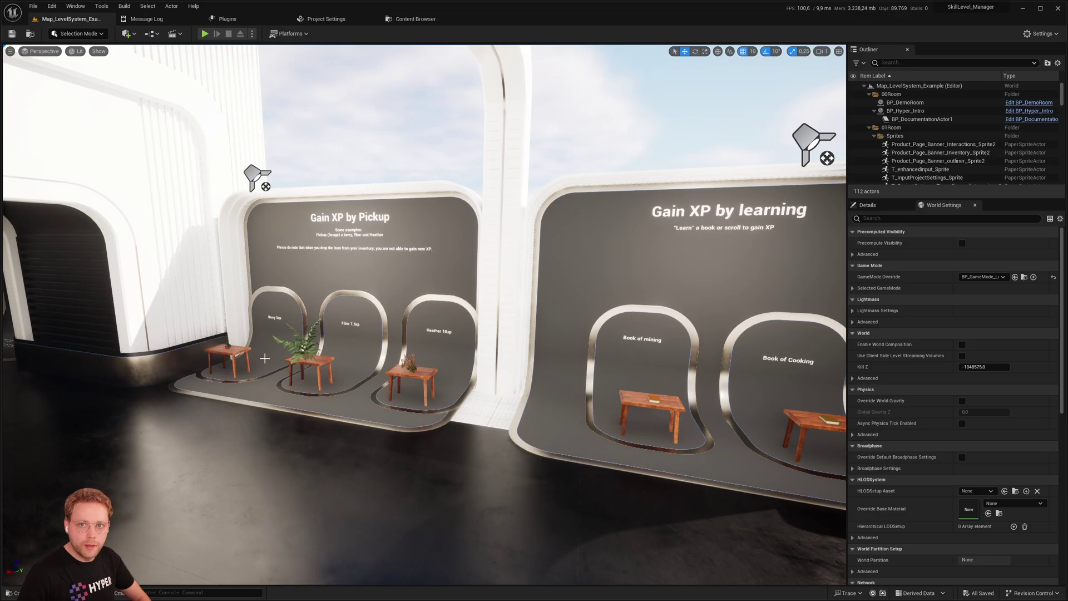
- In the Content Drawer, start a Migrate of the Hyper folder
right_click_drag(373, 345, 401, 340)
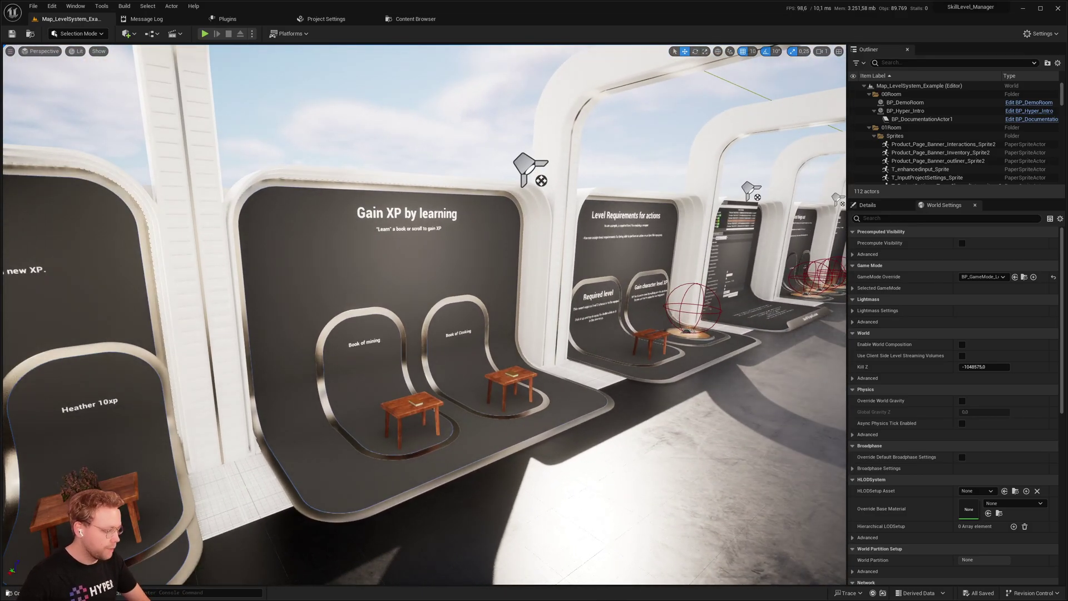
left_click(15, 593)
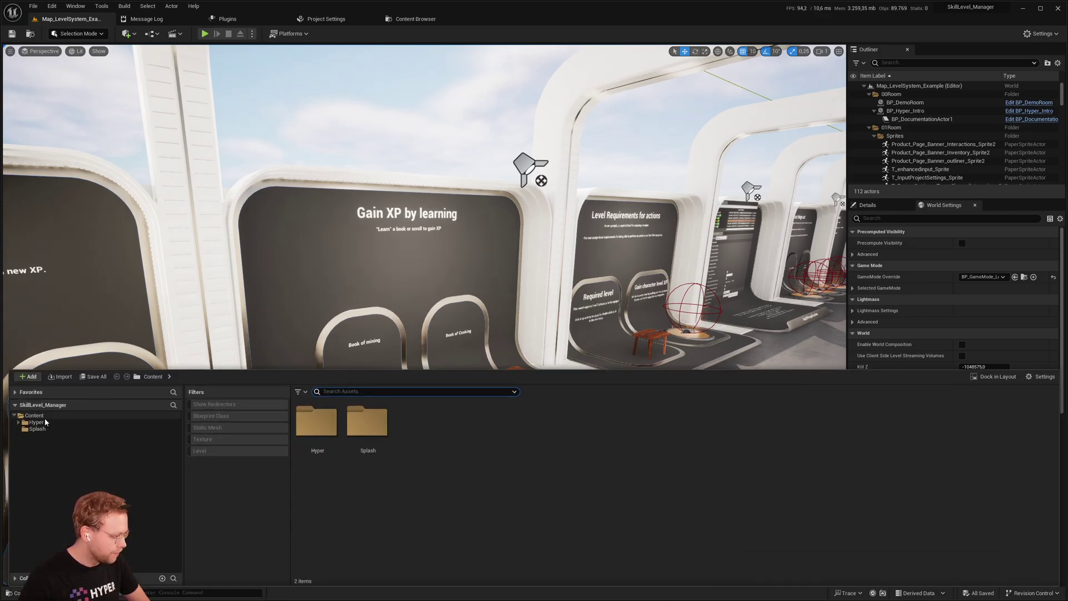
left_click(38, 423)
right_click(43, 425)
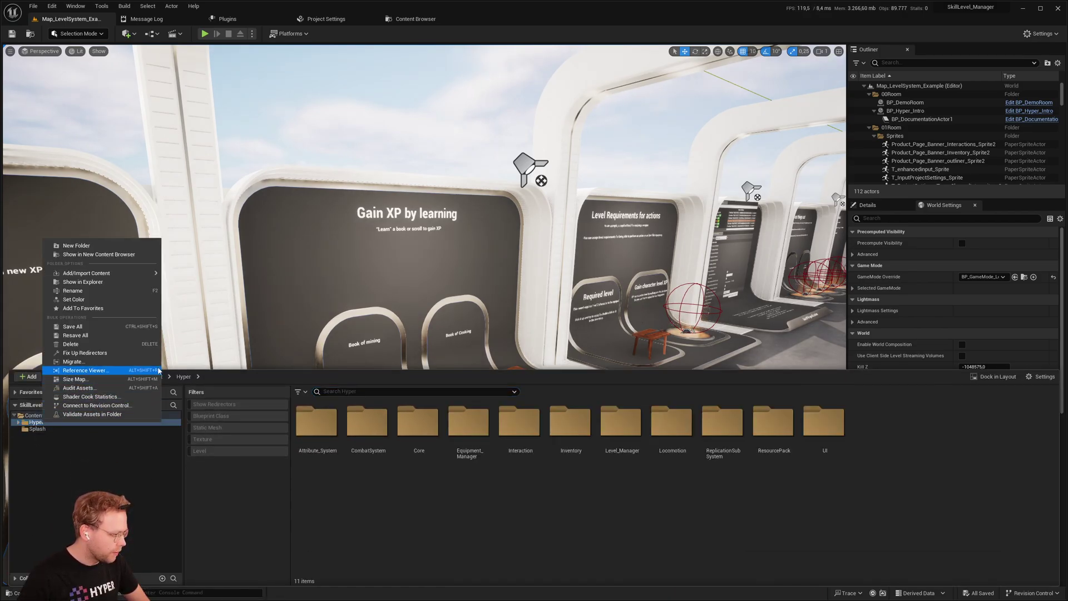
left_click(93, 362)
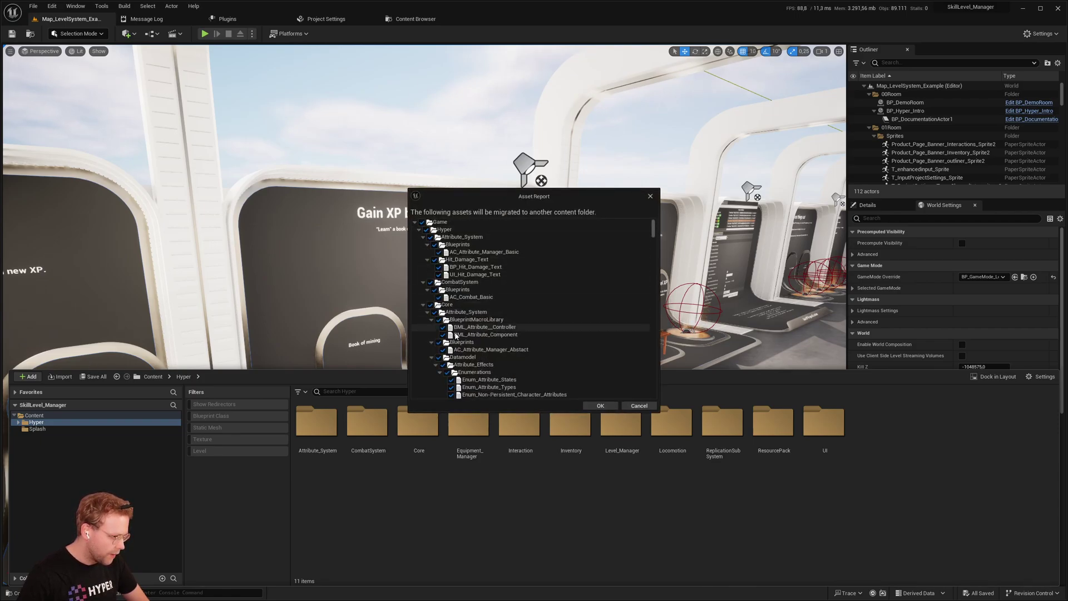
- Accept the asset list and choose MST_Pro\Content as the migration destination
scroll(483, 356, "down", 10)
scroll(483, 356, "down", 6)
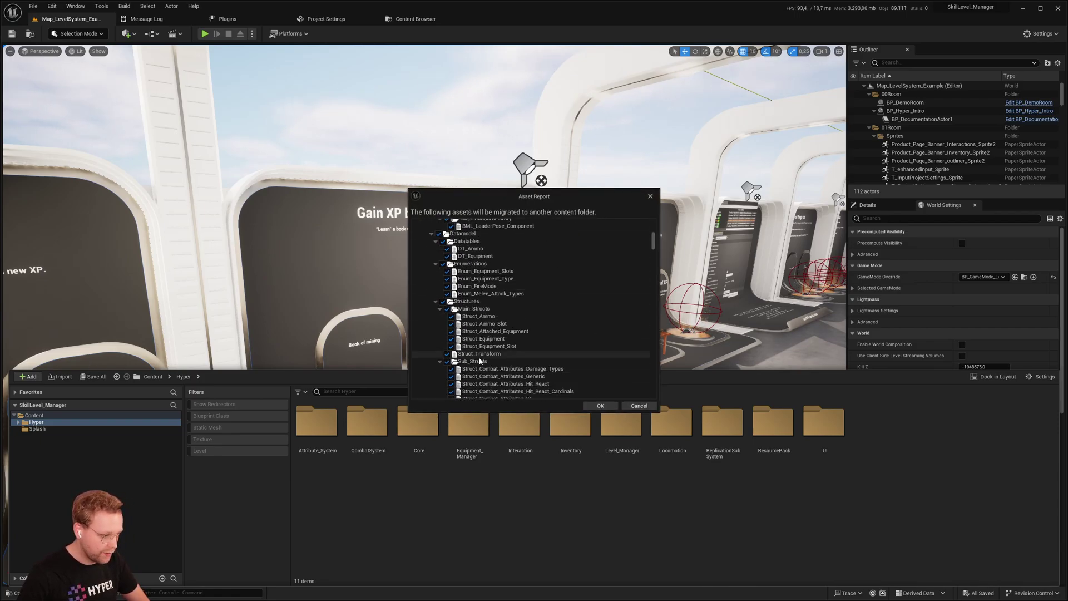
left_click(599, 405)
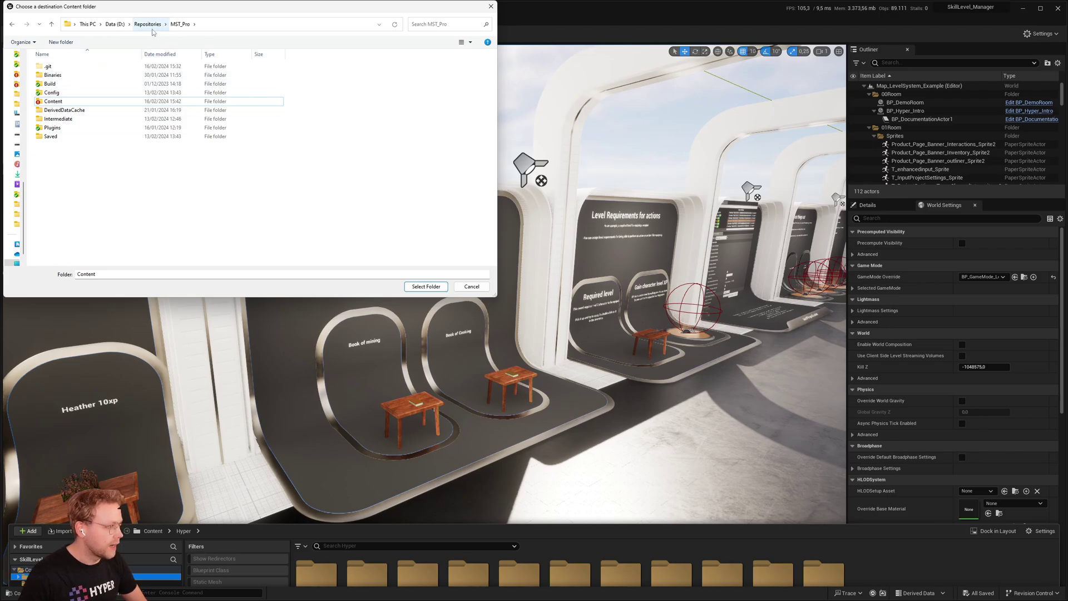
double_click(54, 102)
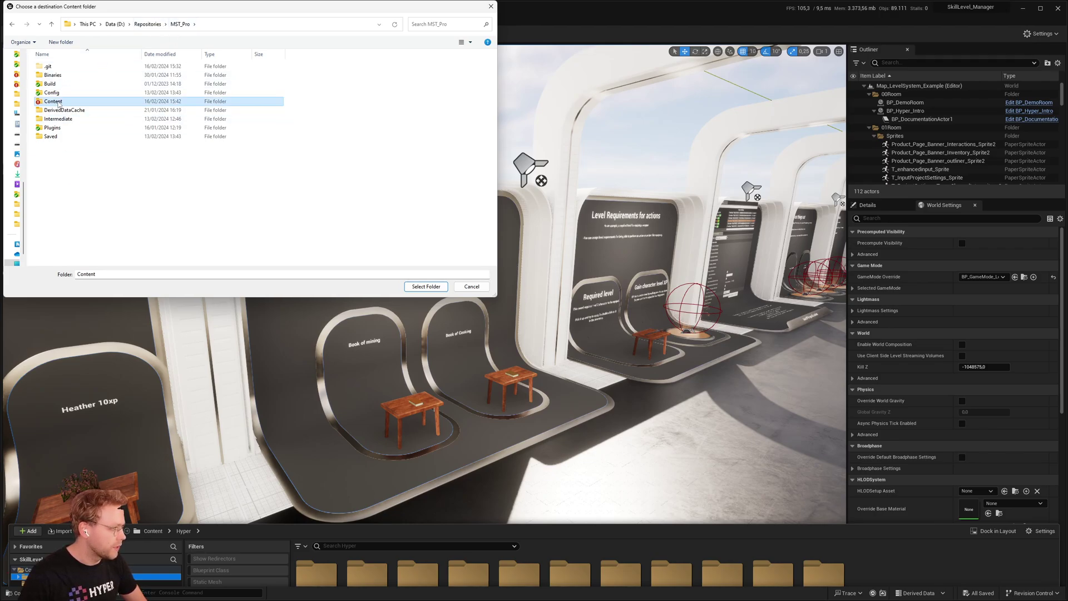
left_click(432, 287)
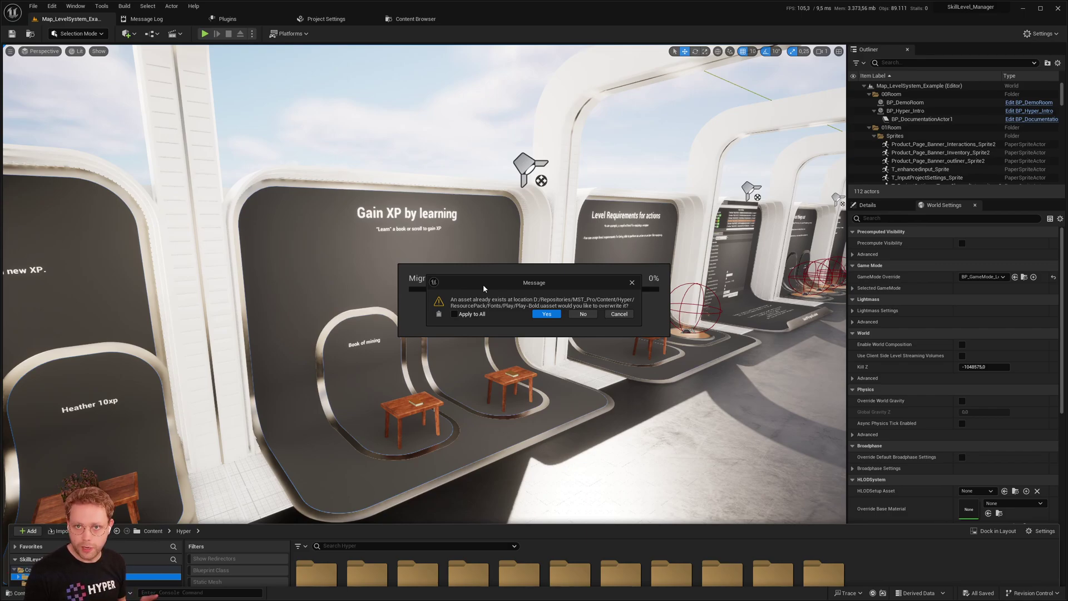
- Tick Apply to All and answer Yes to overwrite every conflicting asset, such as Play-Bold
left_click(477, 315)
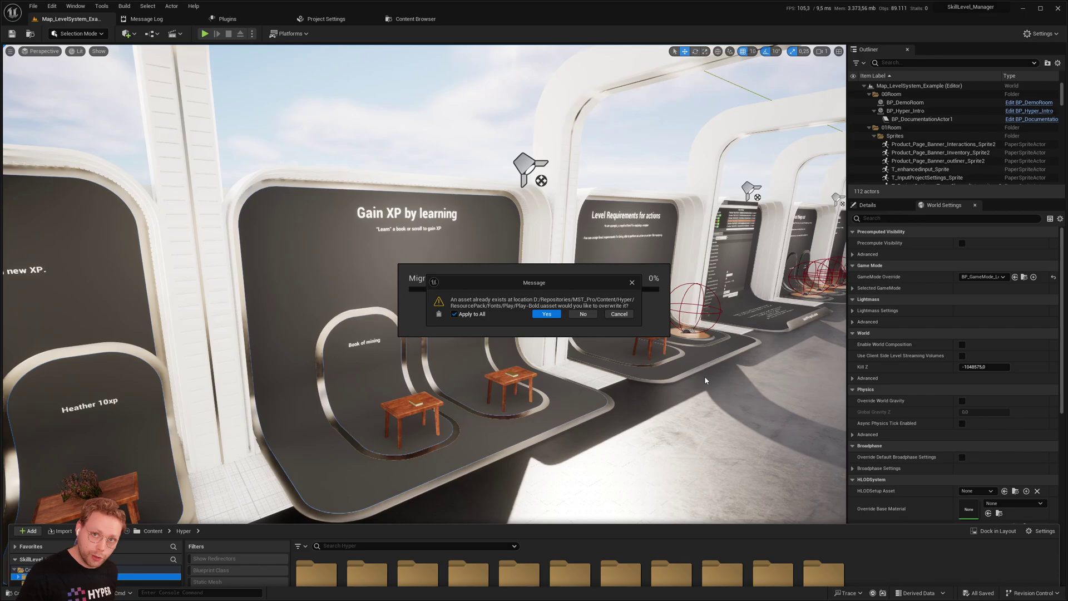
left_click(479, 315)
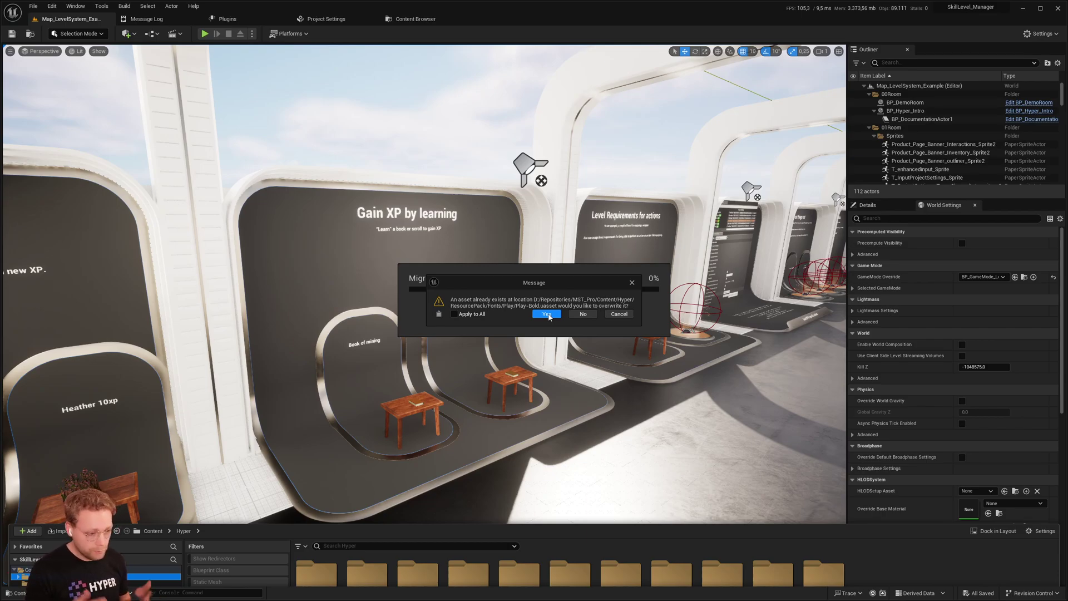
left_click(454, 314)
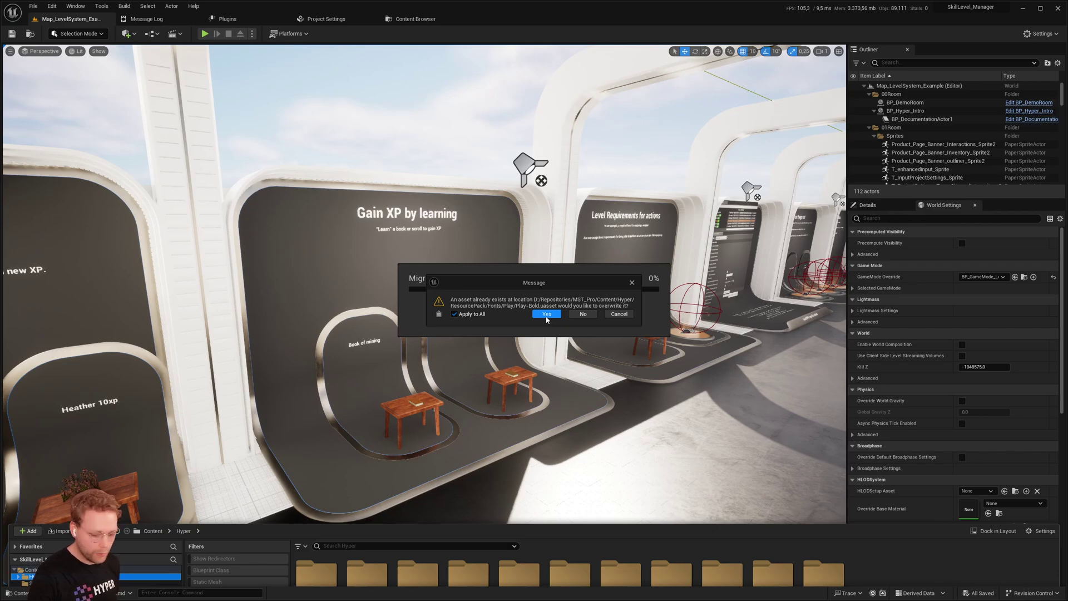
left_click(546, 315)
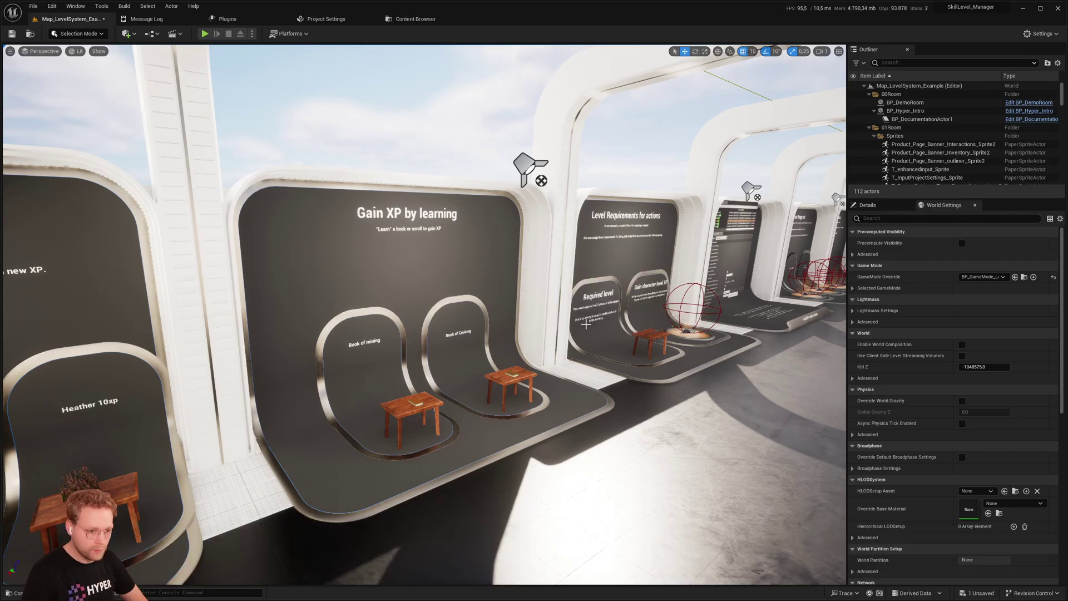
- Close the SkillLevel_Manager editor and launch MST_Pro.uproject
left_click(1058, 11)
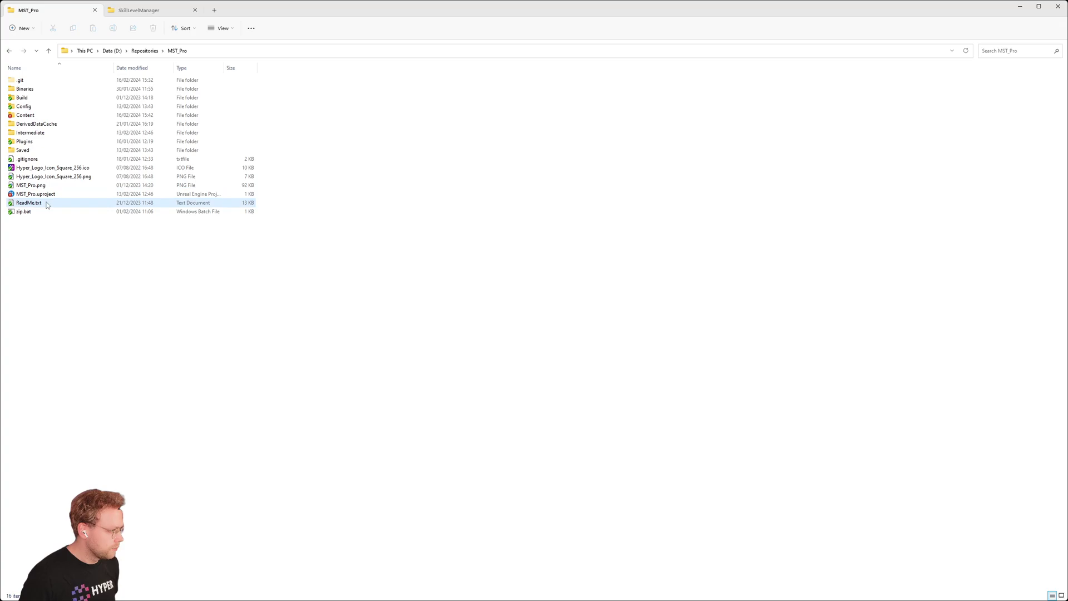
double_click(31, 194)
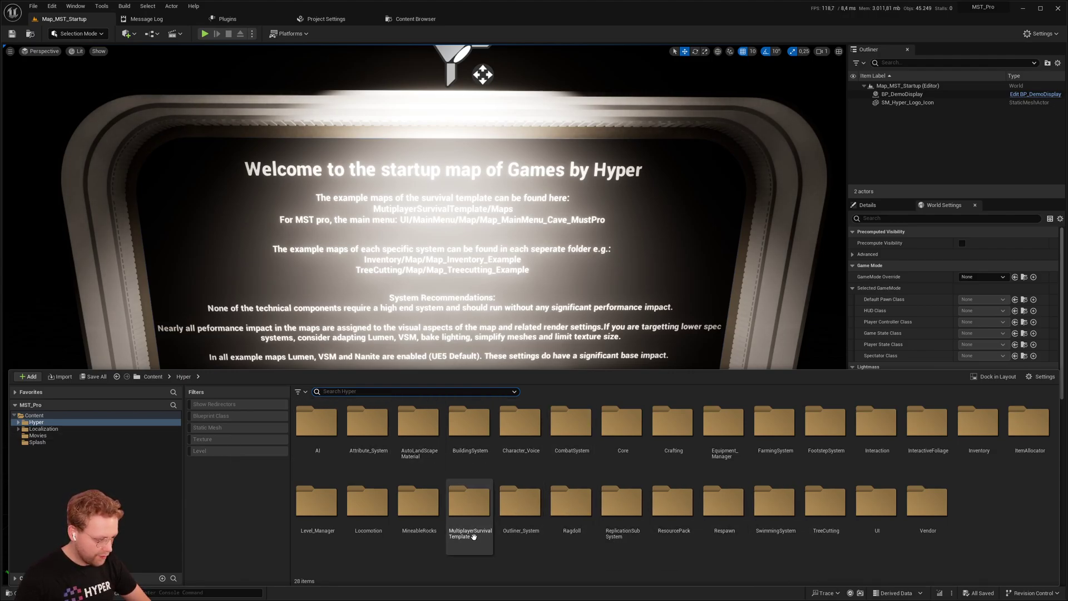
- Browse the migrated Level_Manager > Blueprints folder and select AC_Level_Manager_Advanced
double_click(324, 519)
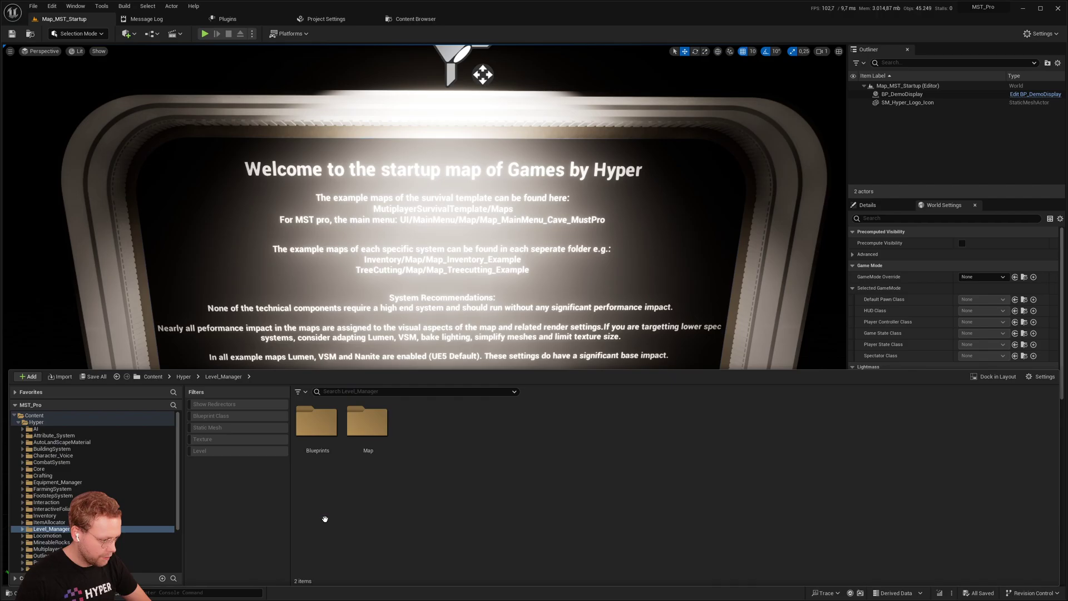
double_click(316, 426)
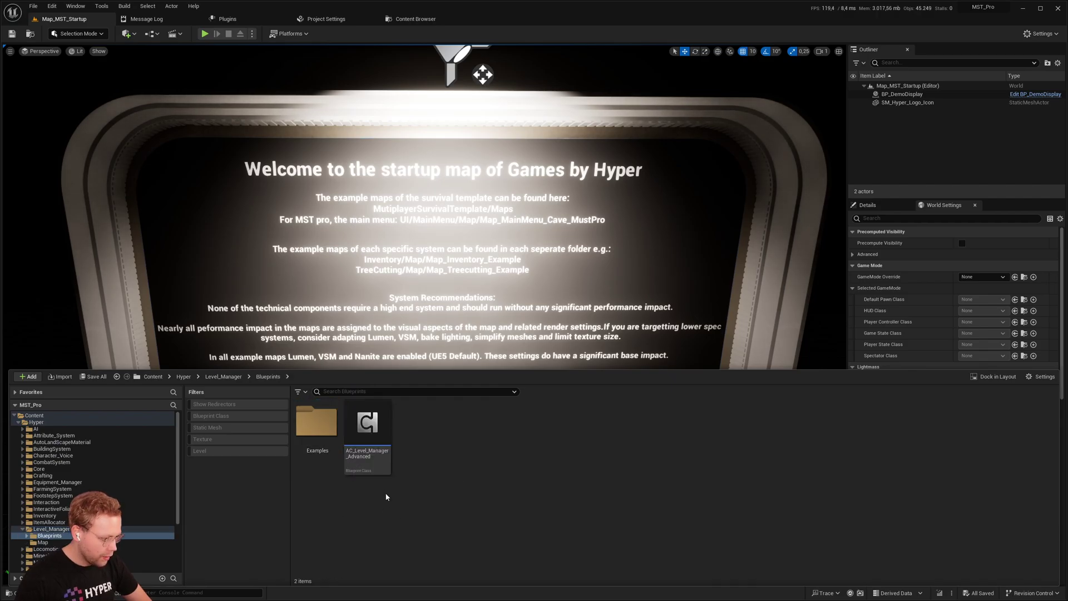
left_click(362, 473)
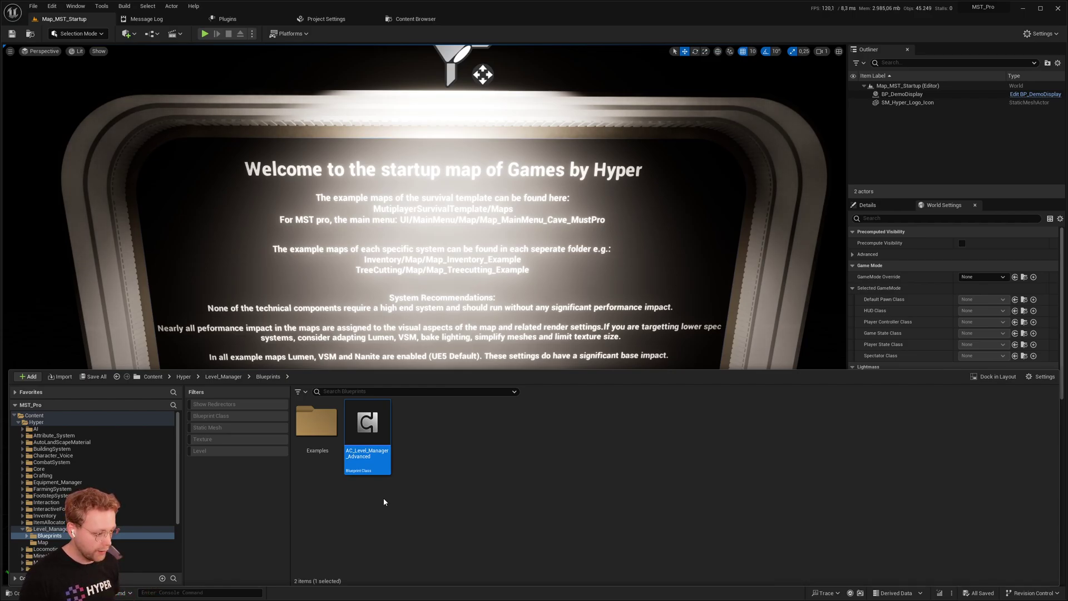
- Search the Core folder for 'dt_it' and open the DT_Items data table
left_click(44, 470)
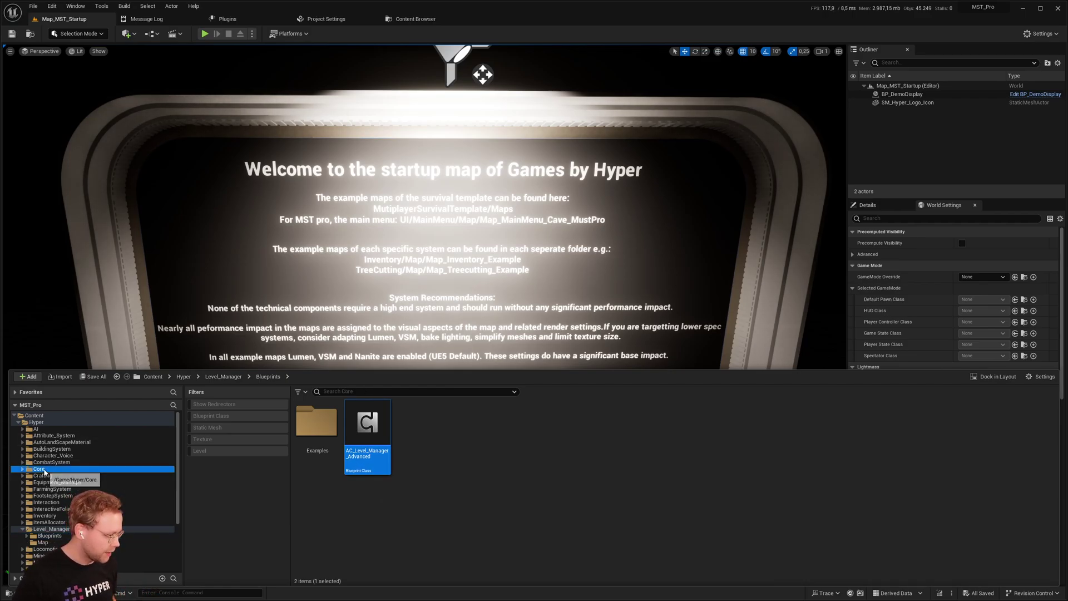
left_click(350, 392)
type("dt_")
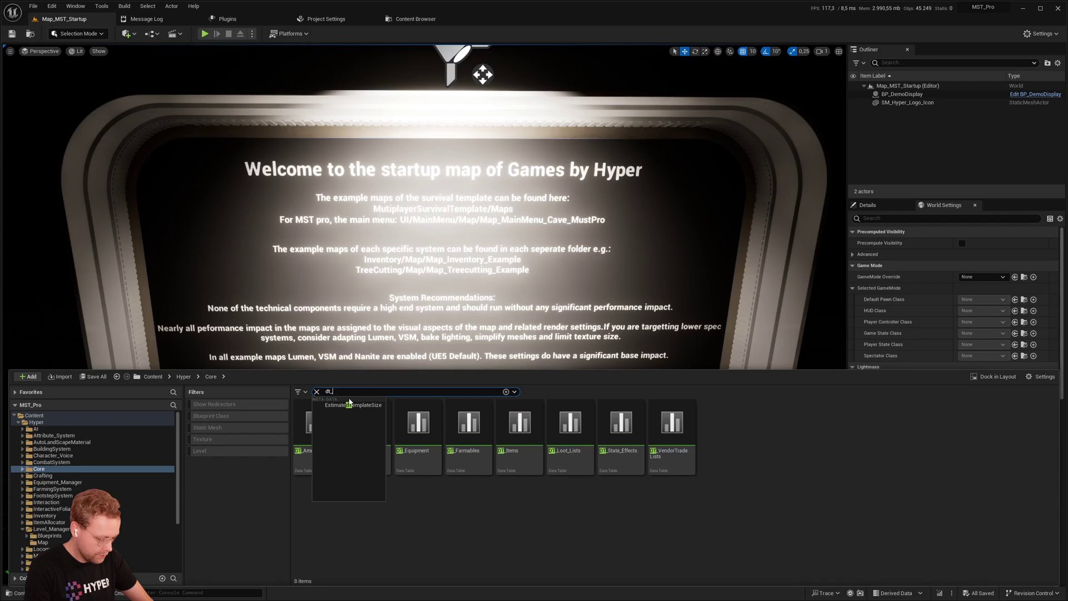
type("item")
double_click(312, 428)
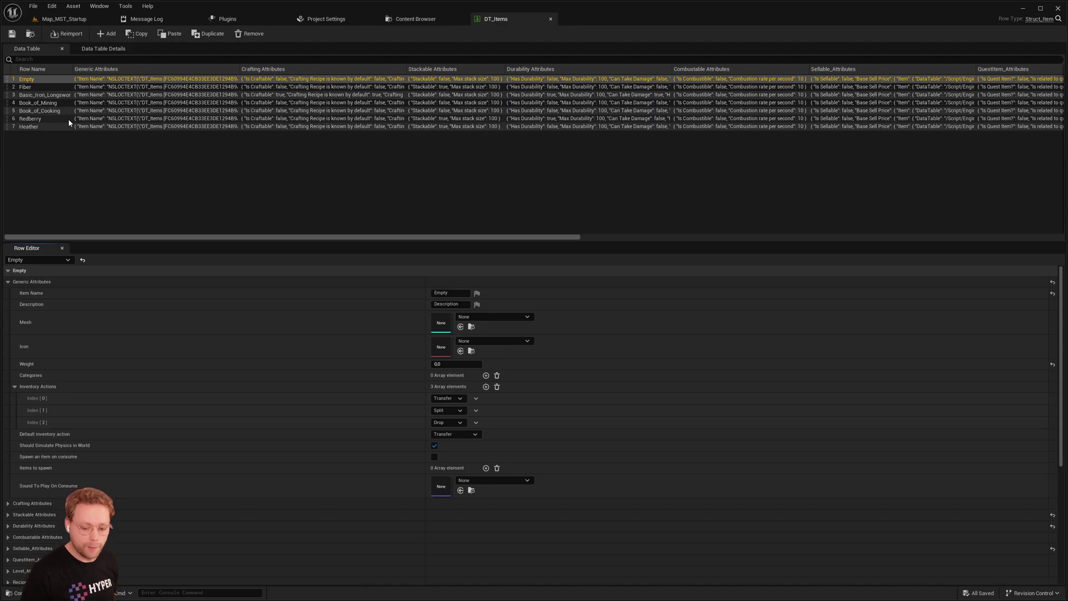
left_click(64, 19)
left_click(498, 20)
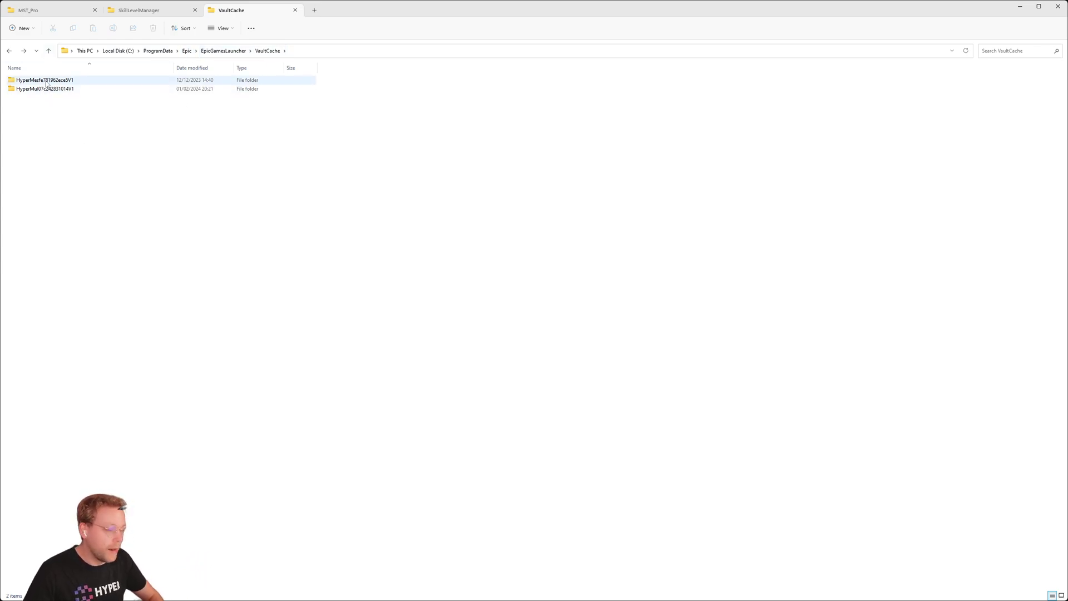
- Navigate into HyperMul07c242831014V1 > data > Content > Hyper in the VaultCache
mouse_move(46, 84)
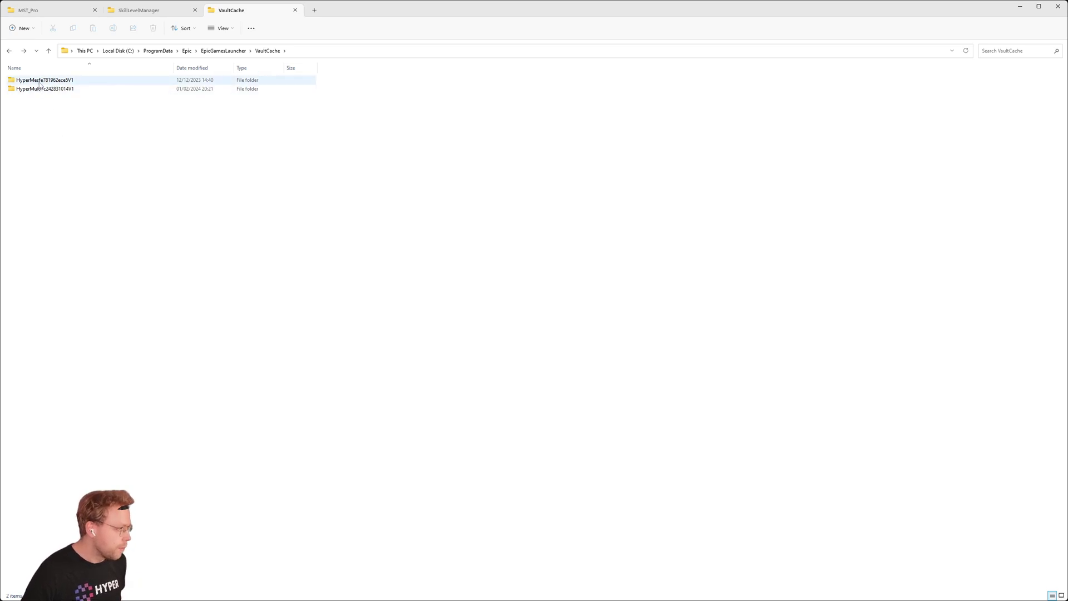
left_click(40, 88)
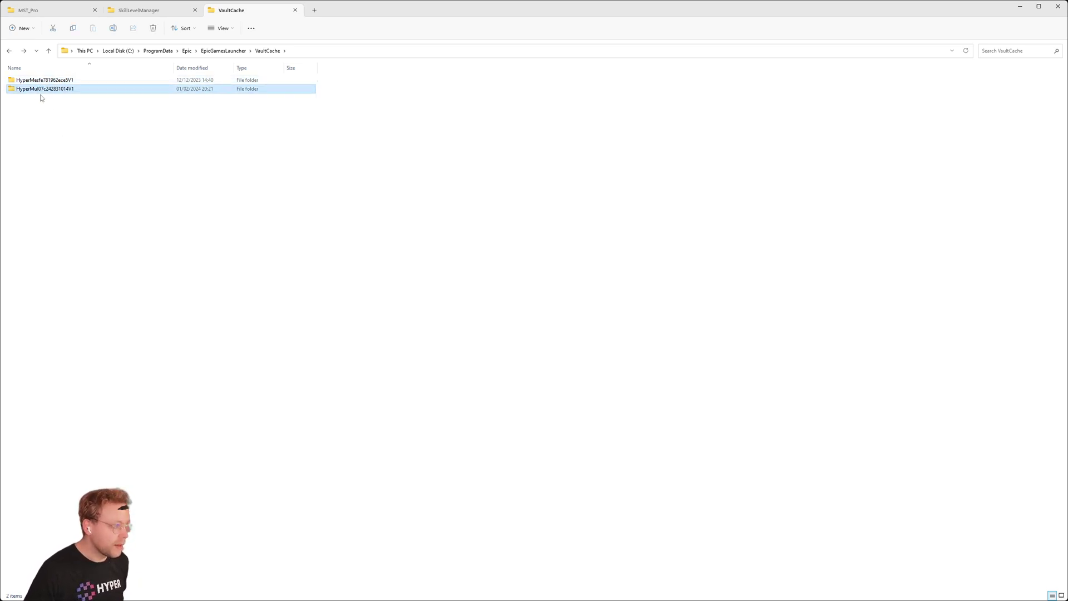
double_click(63, 89)
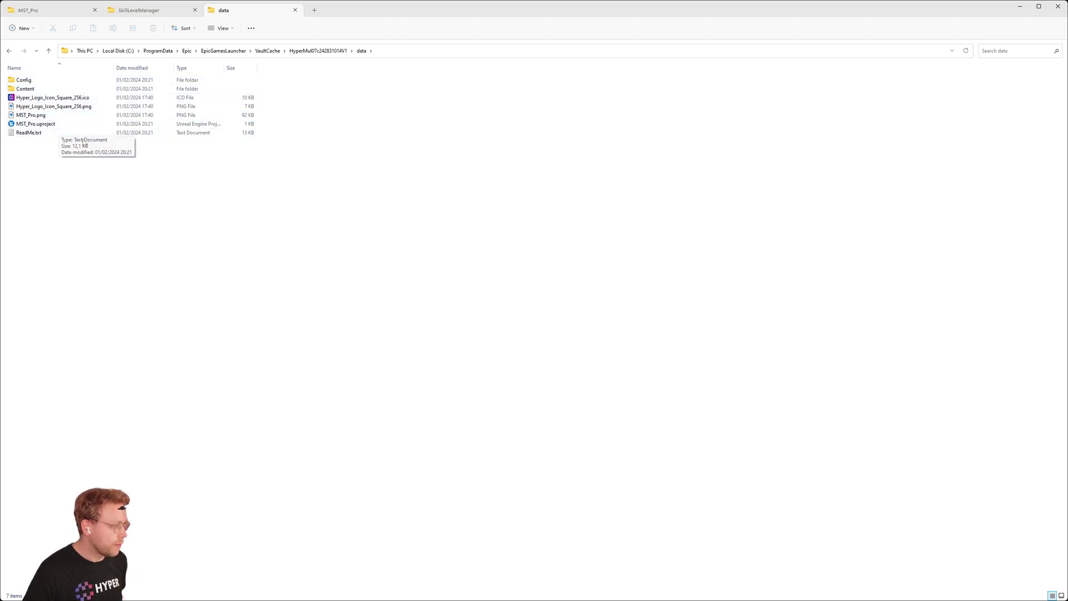
left_click(49, 126)
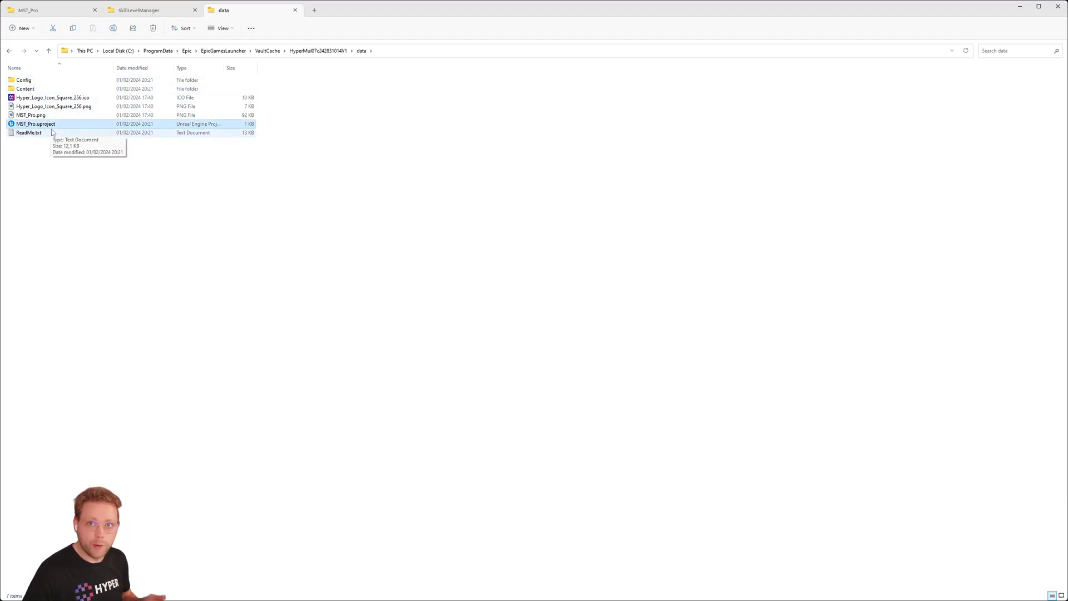
double_click(37, 90)
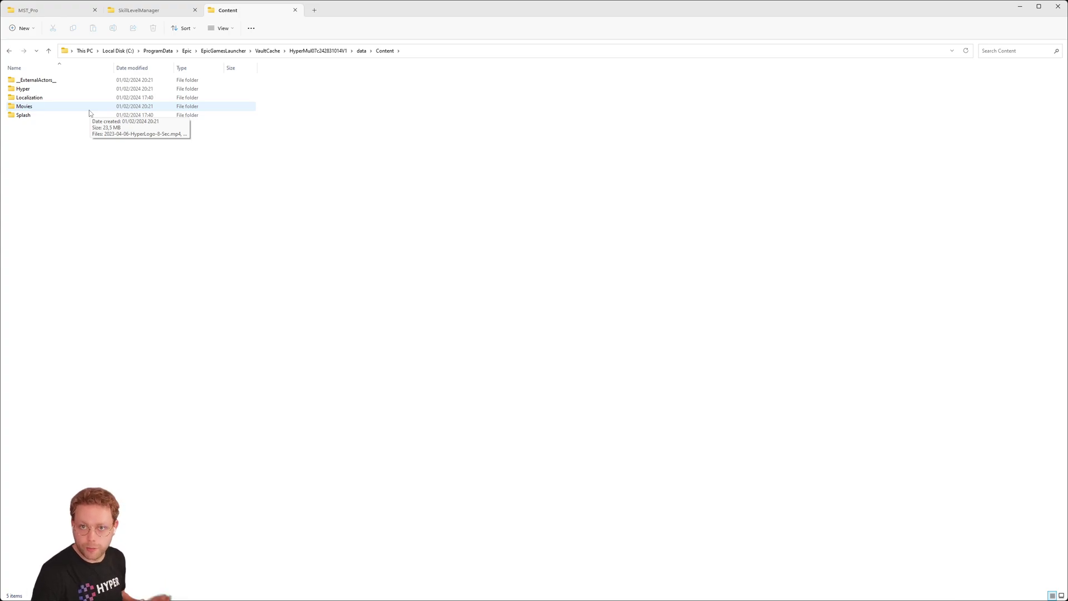
double_click(23, 89)
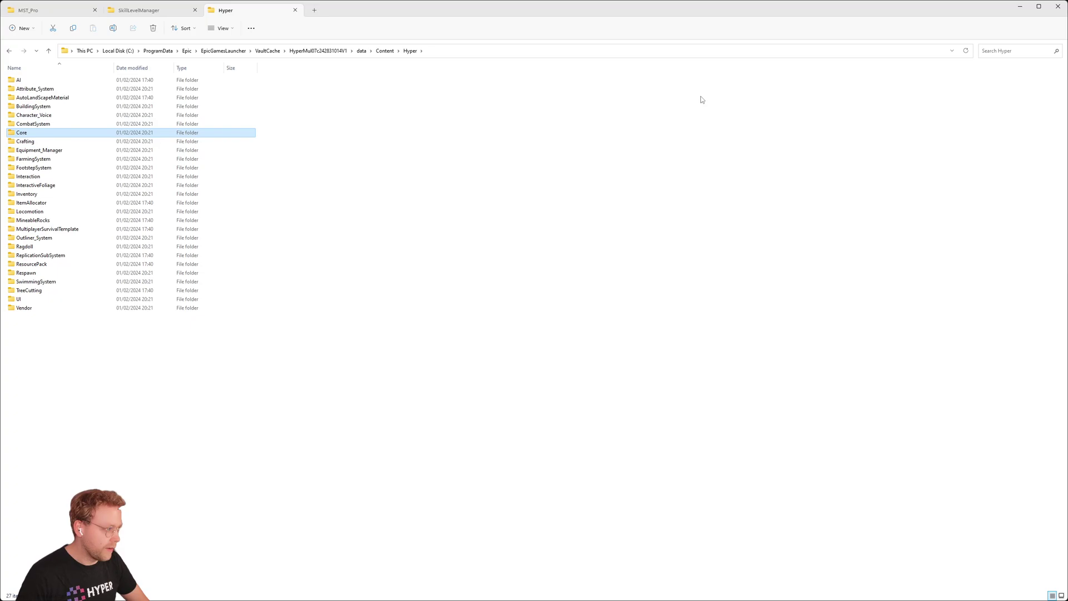
- Search Hyper for 'dt', then browse Core > Inventory > Datamodel > Datatables and select DT_Items.uasset
left_click(992, 51)
type("dt_")
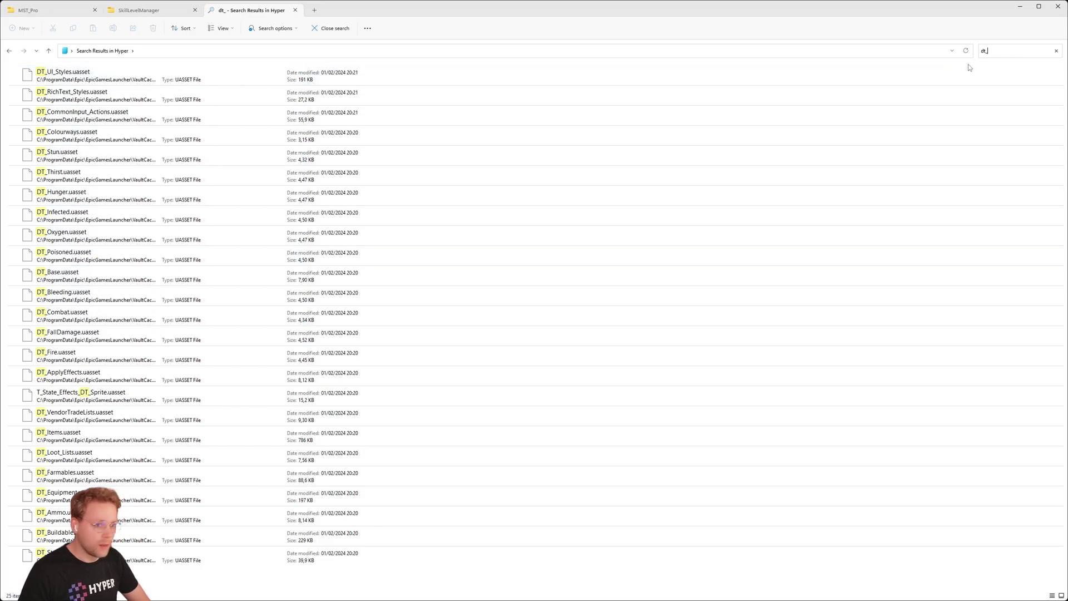
left_click(1058, 51)
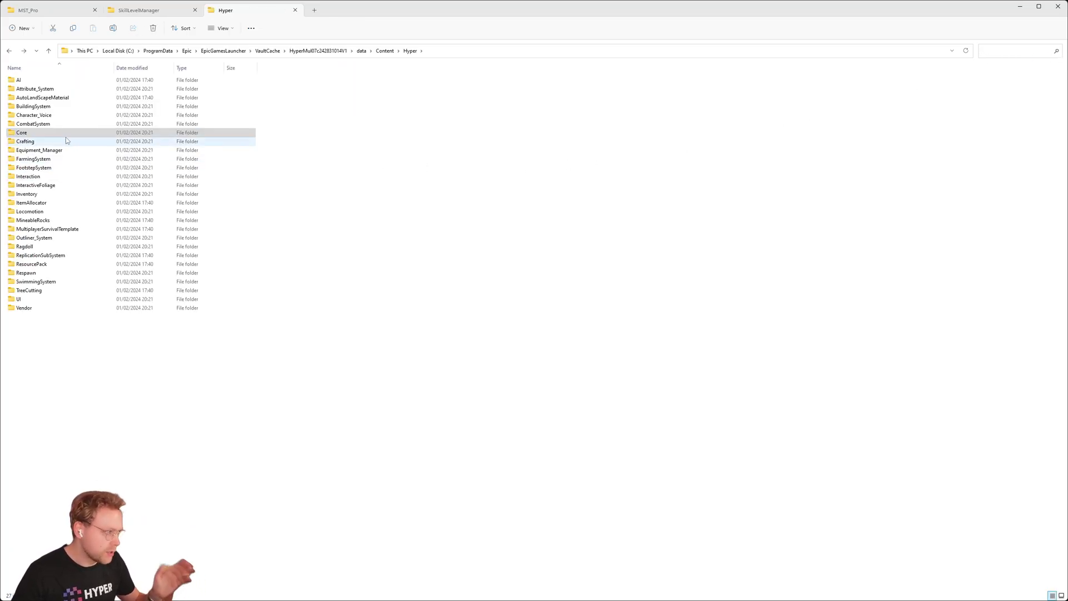
double_click(32, 135)
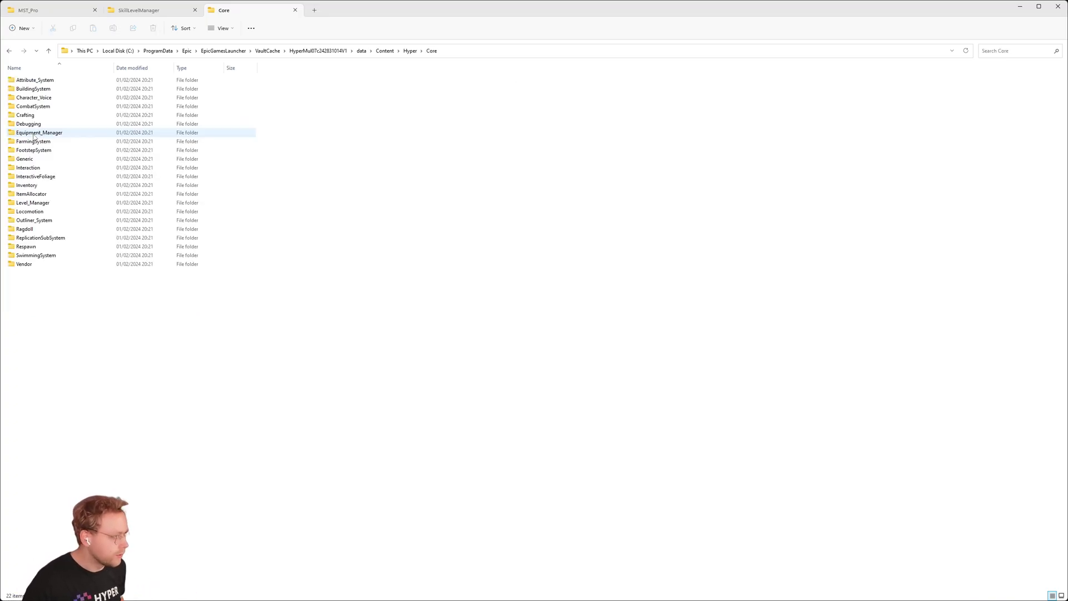
double_click(33, 185)
double_click(33, 88)
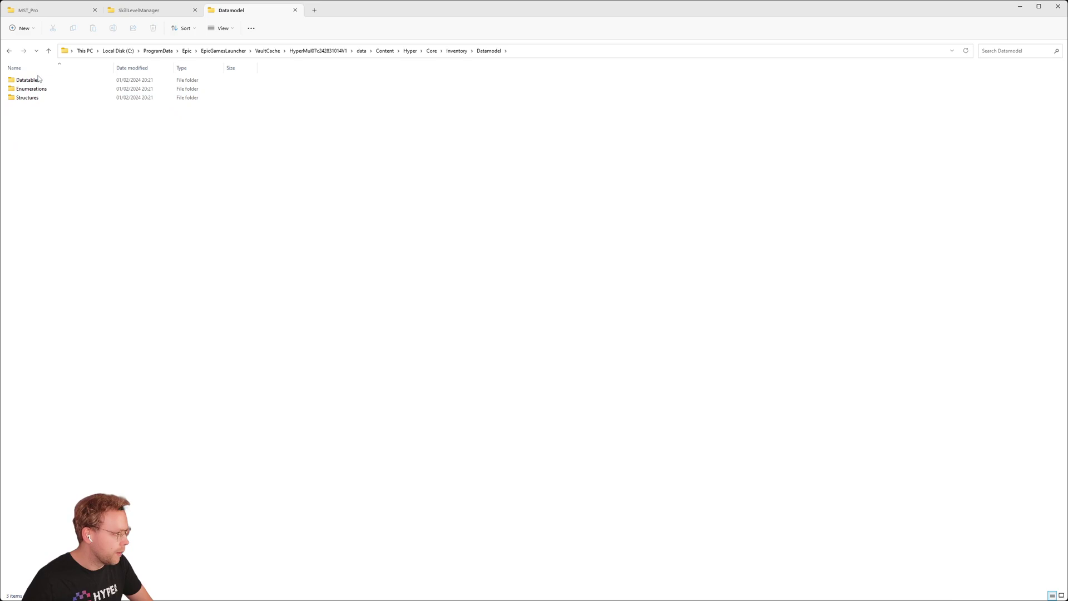
double_click(27, 80)
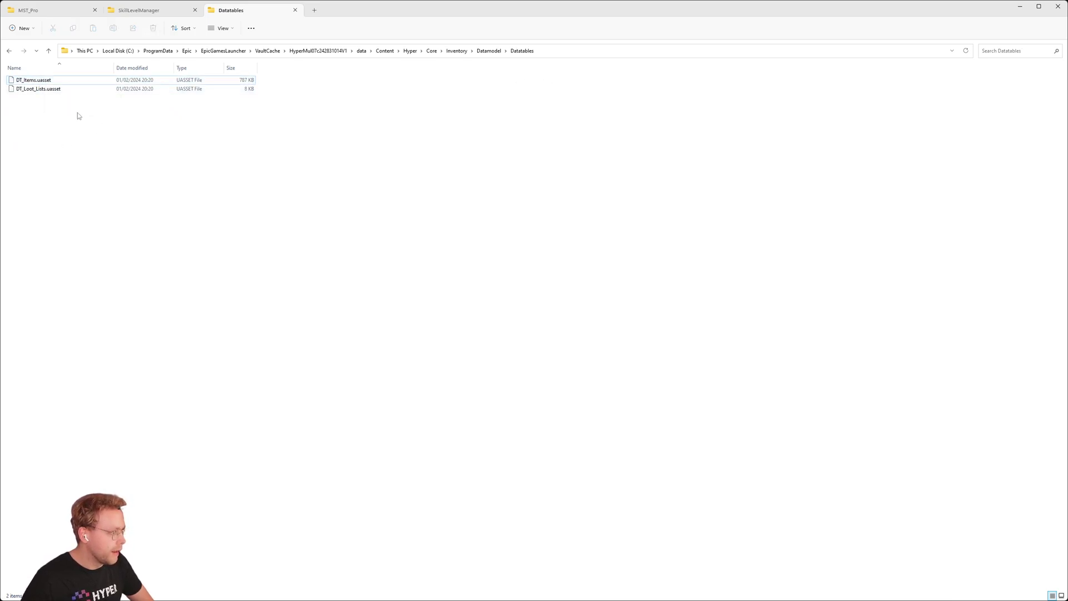
left_click(48, 80)
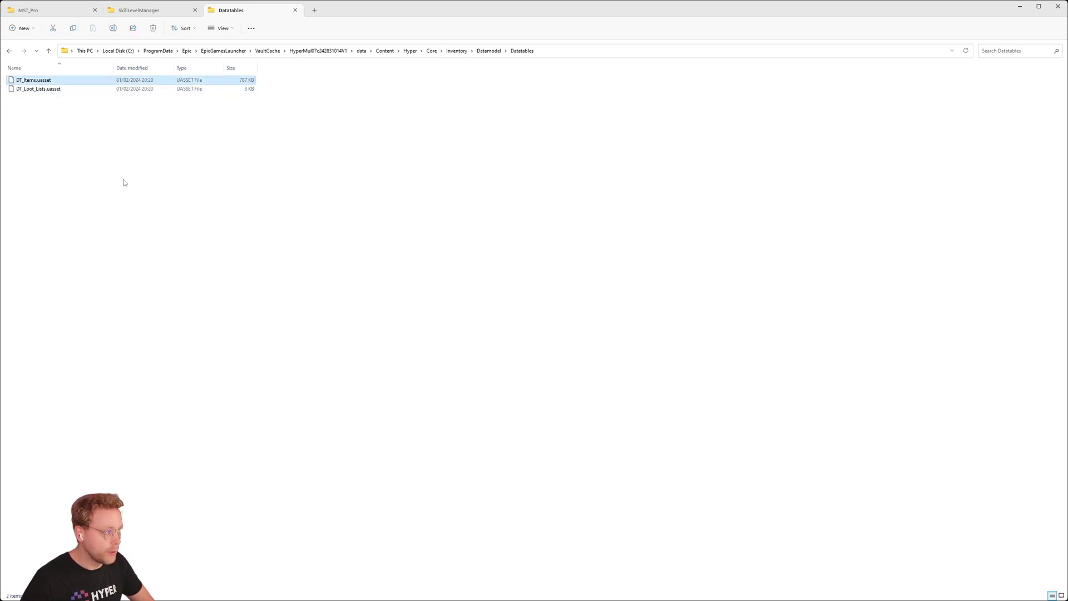
- Copy the vault's files and browse to MST_Pro's Content > Hyper > Core folder
left_click(66, 28)
left_click(55, 9)
left_click(35, 116)
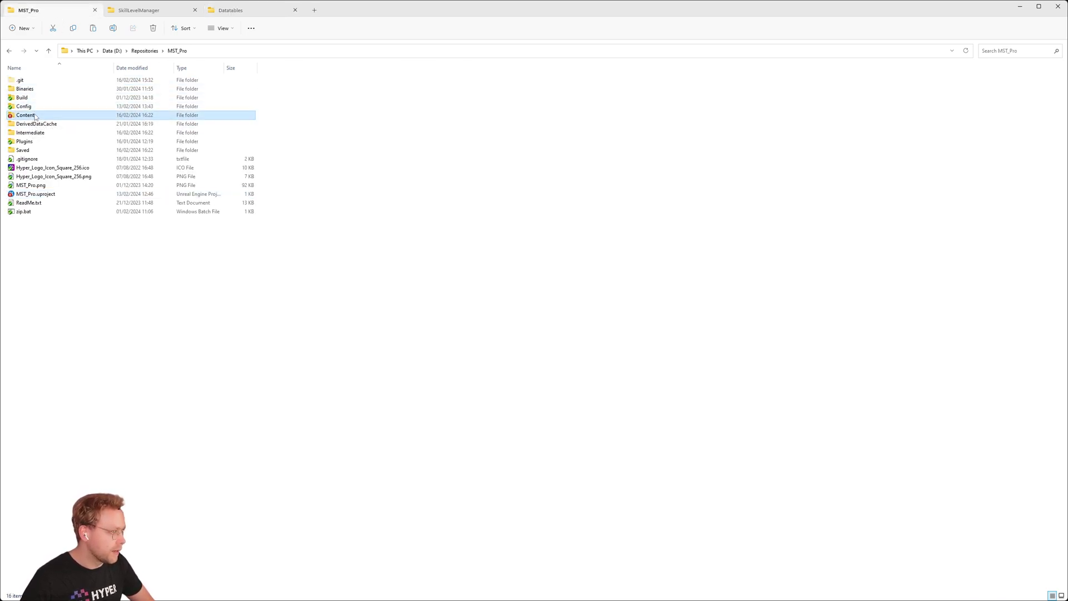
double_click(35, 116)
double_click(27, 106)
left_click(32, 133)
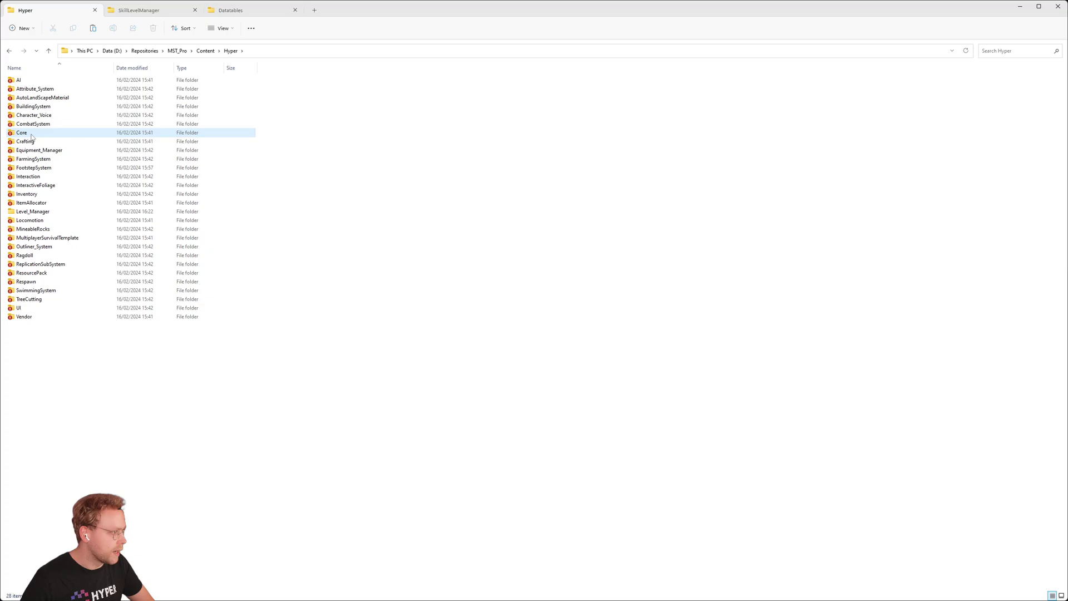
double_click(31, 134)
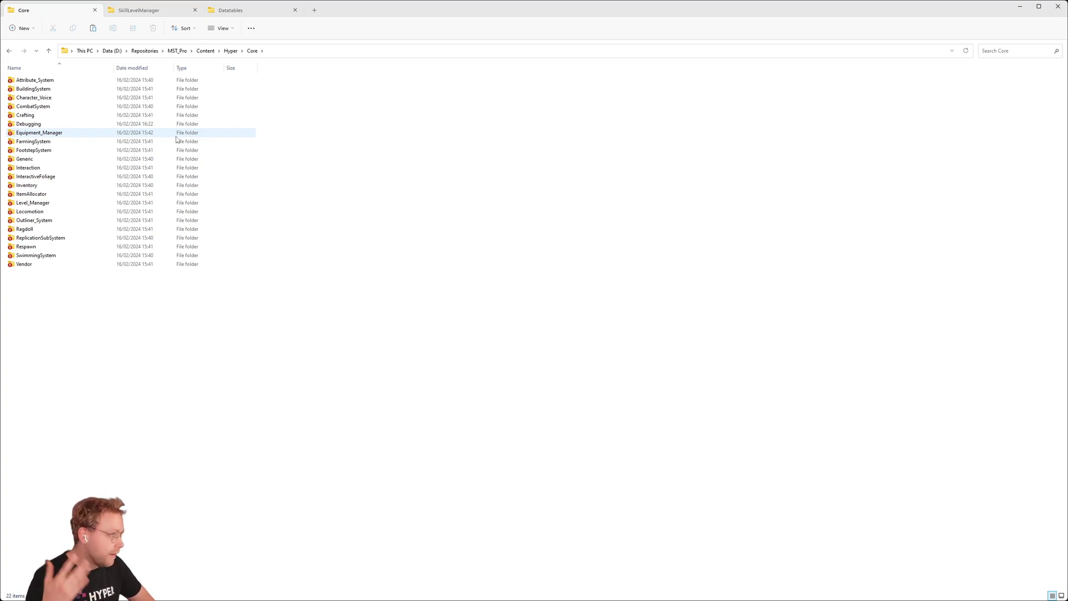
- Paste the 360 copied Hyper items into MST_Pro's Content > Hyper, replacing the 226 existing files
left_click(234, 10)
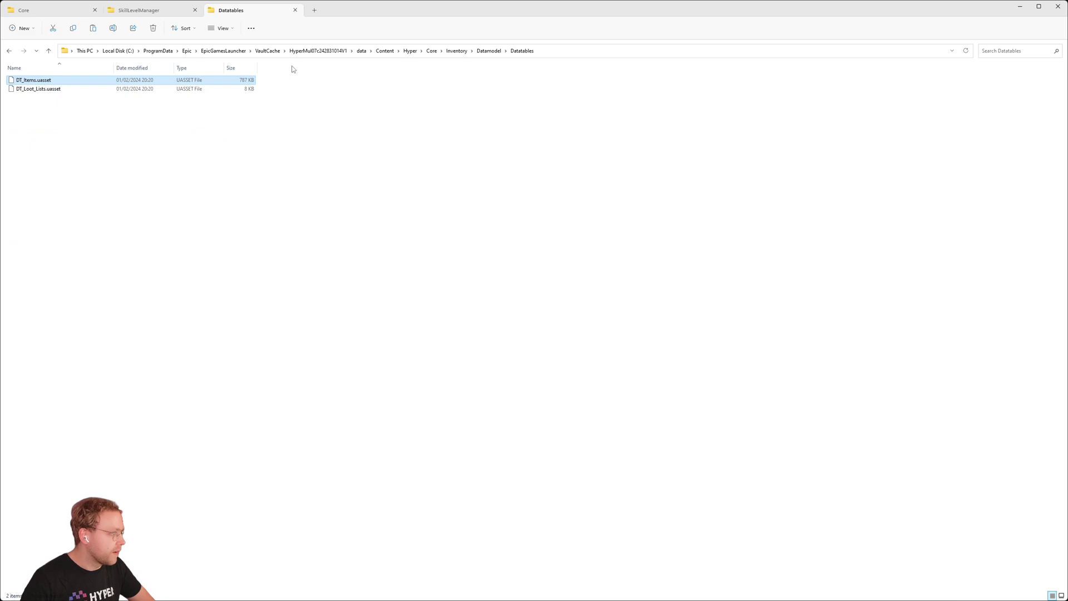
left_click(433, 50)
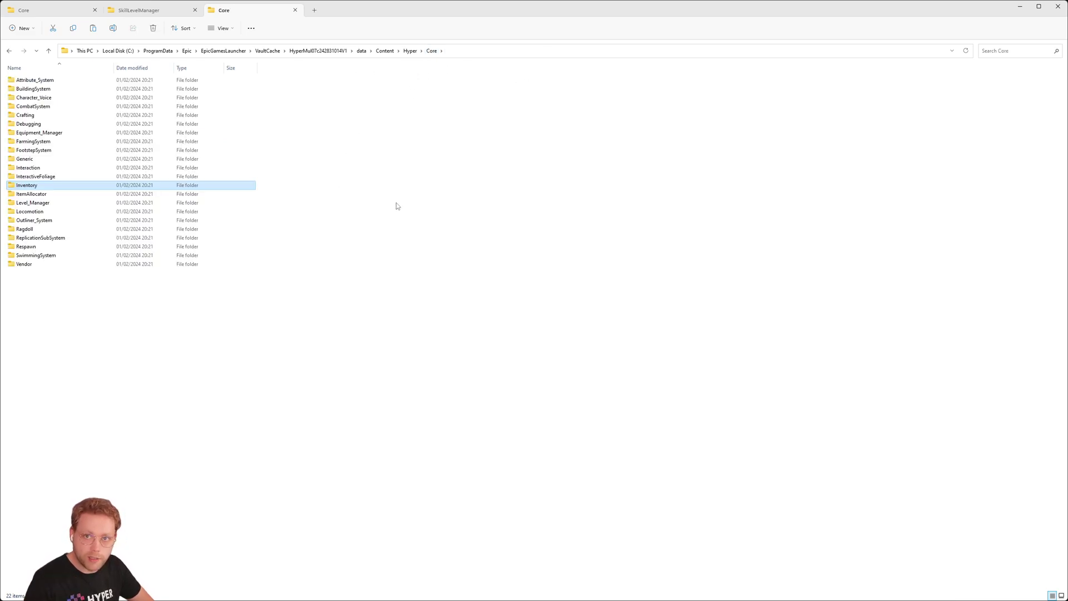
key("alt+Up")
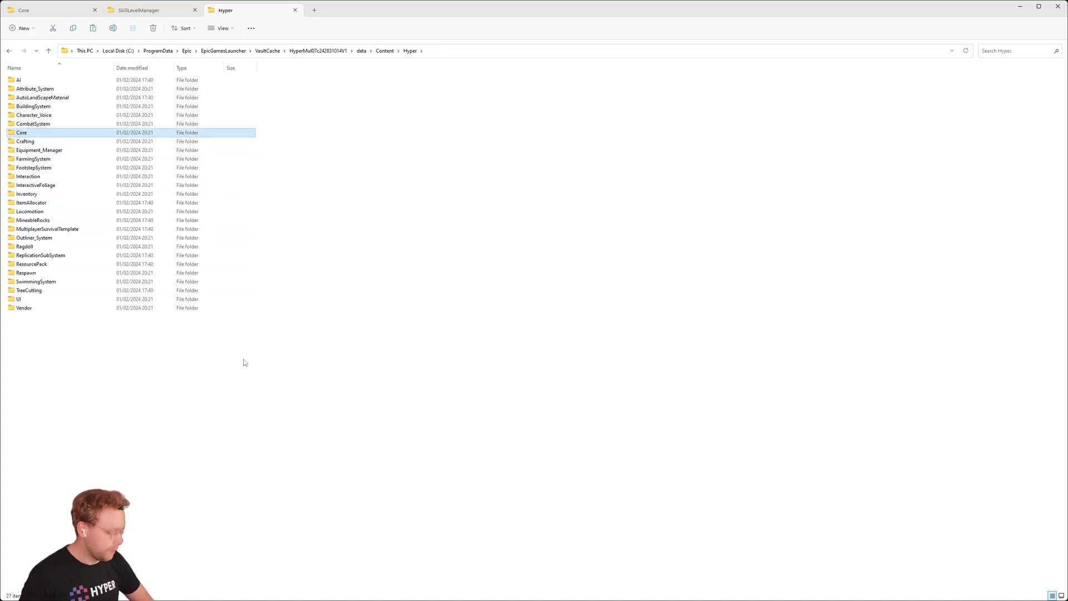
left_click(40, 11)
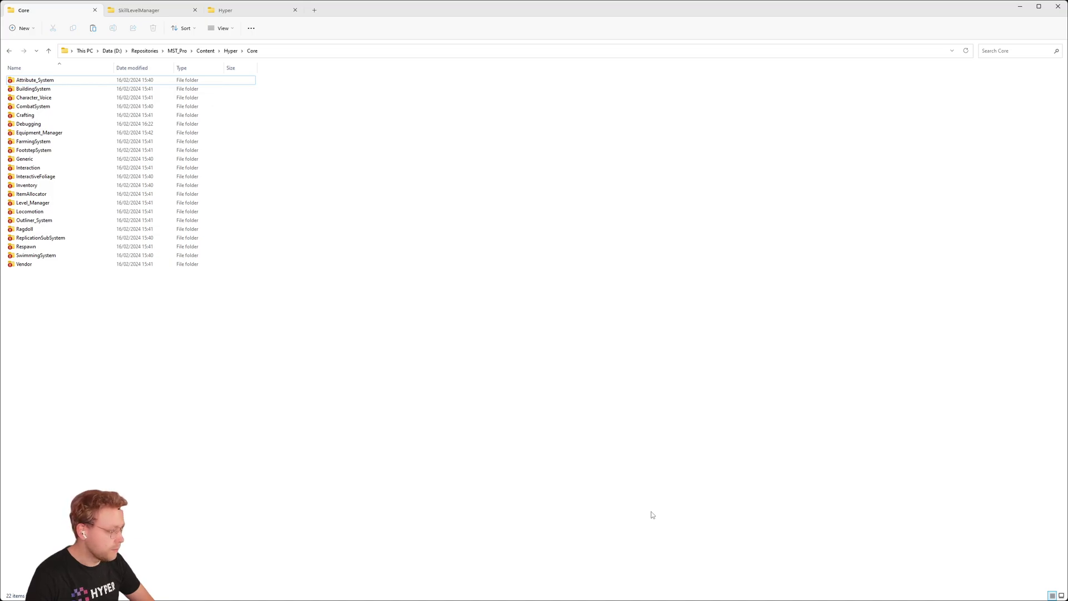
key("alt+Up")
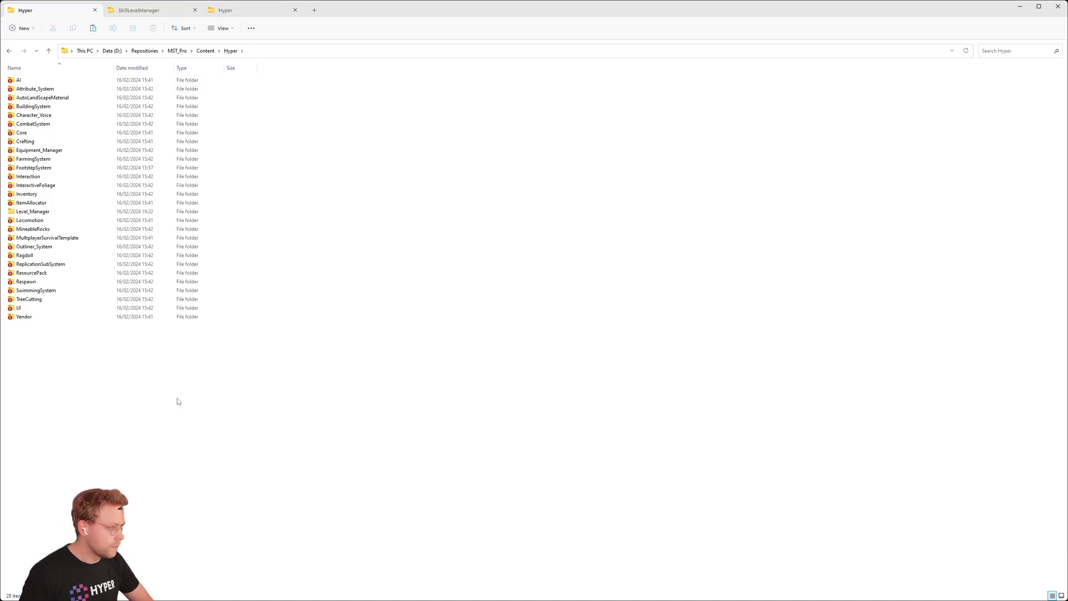
key("ctrl+v")
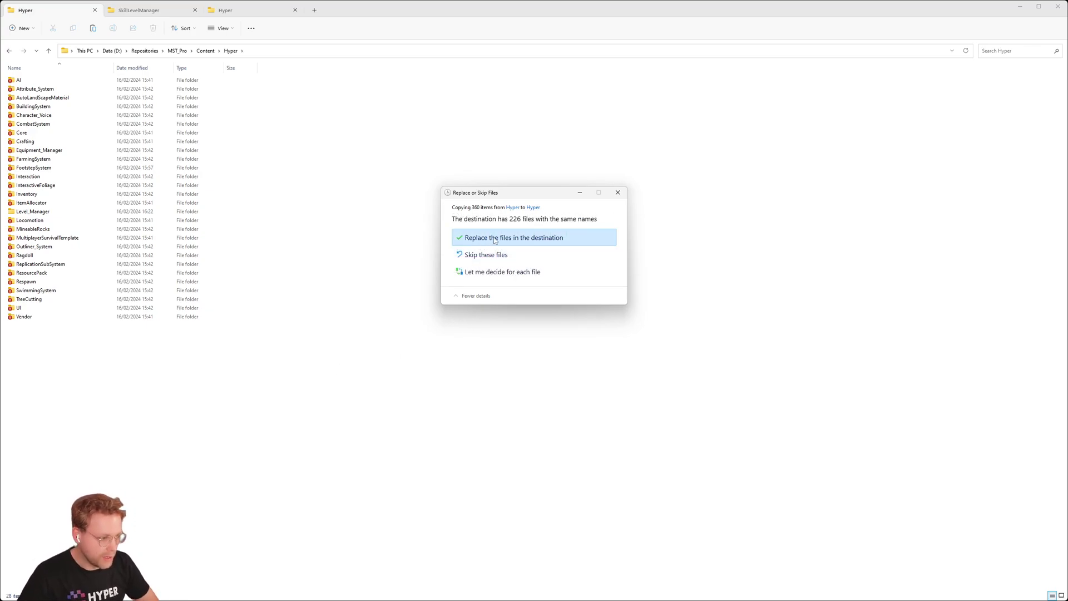
left_click(494, 238)
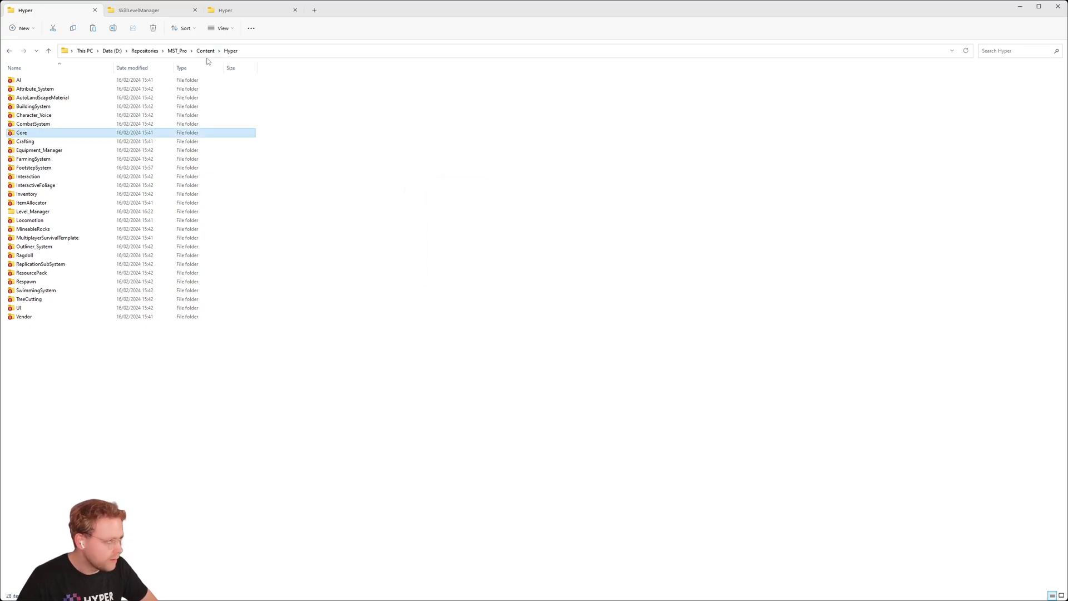
left_click(176, 50)
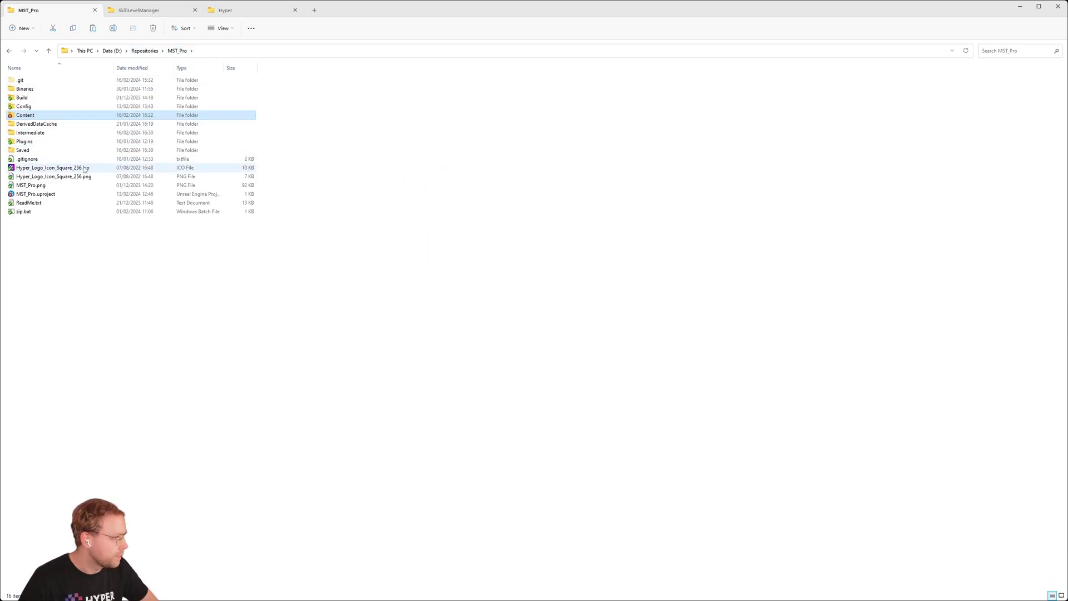
- Launch MST_Pro.uproject, find DT_Items by searching 'dt_ite', and inspect its Flint row
double_click(29, 195)
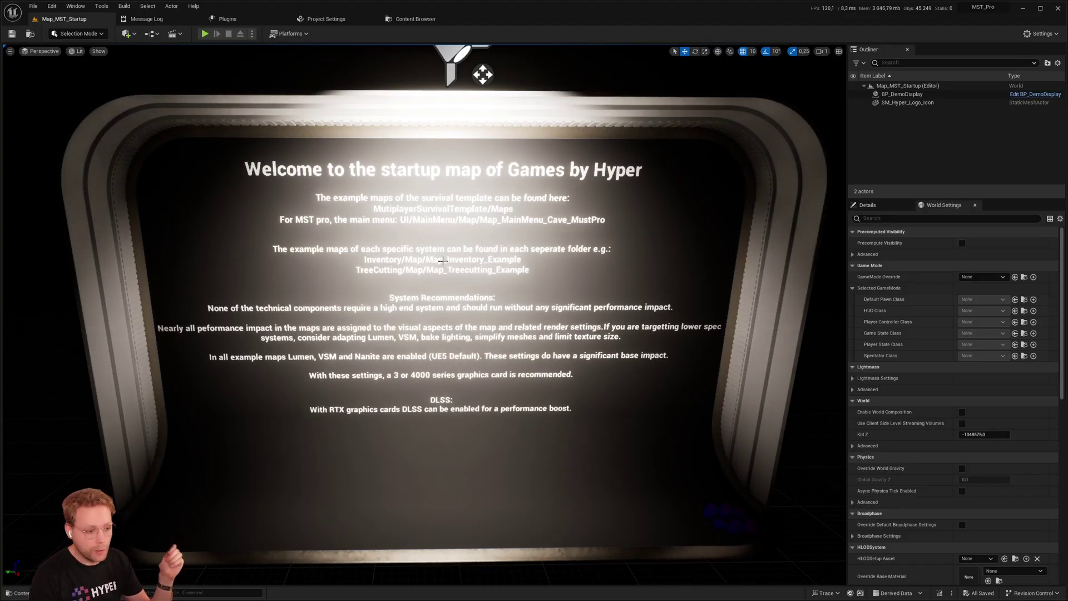
left_click(416, 19)
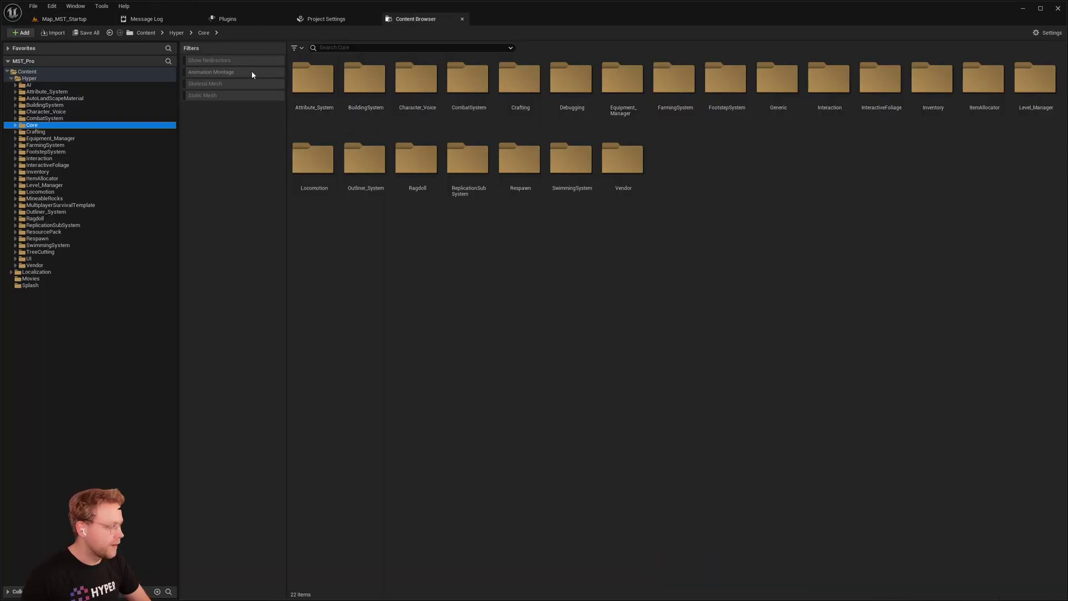
left_click(345, 49)
type("dt_ite")
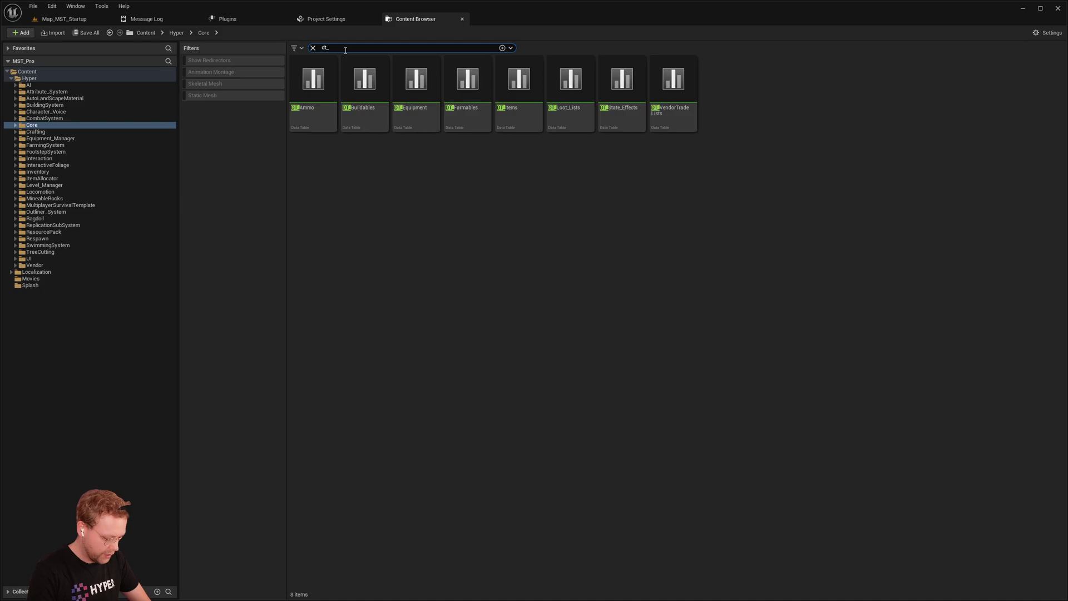
left_click(327, 82)
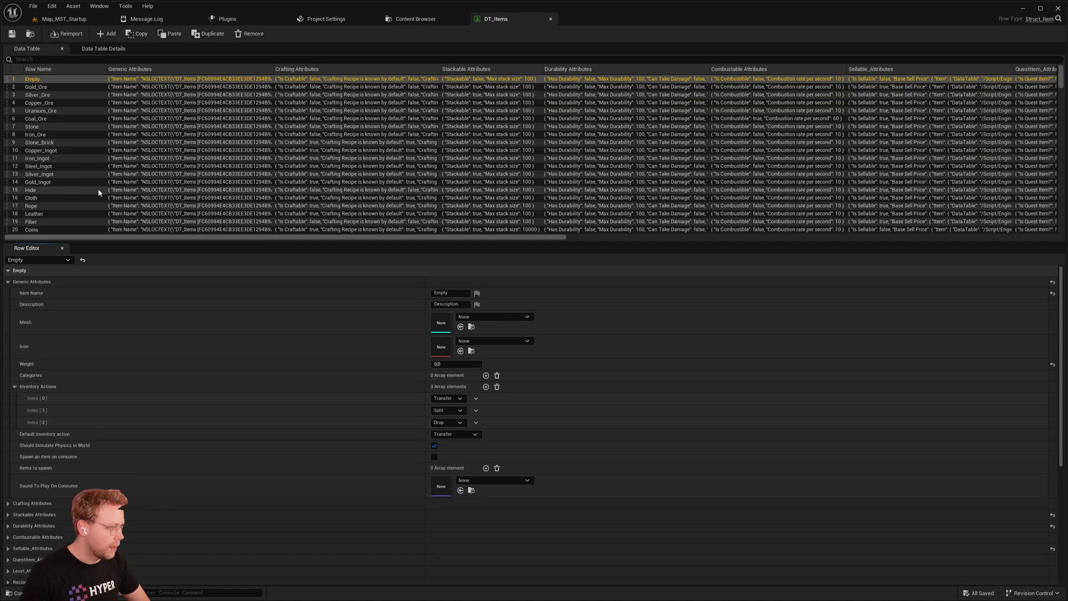
scroll(94, 189, "down", 10)
scroll(89, 192, "up", 10)
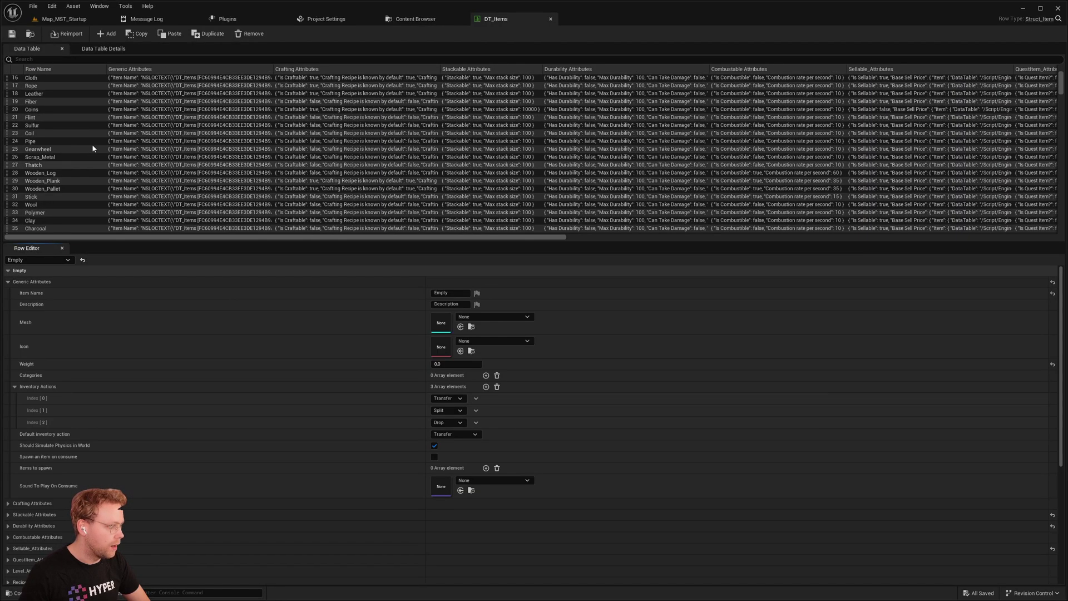
left_click(69, 118)
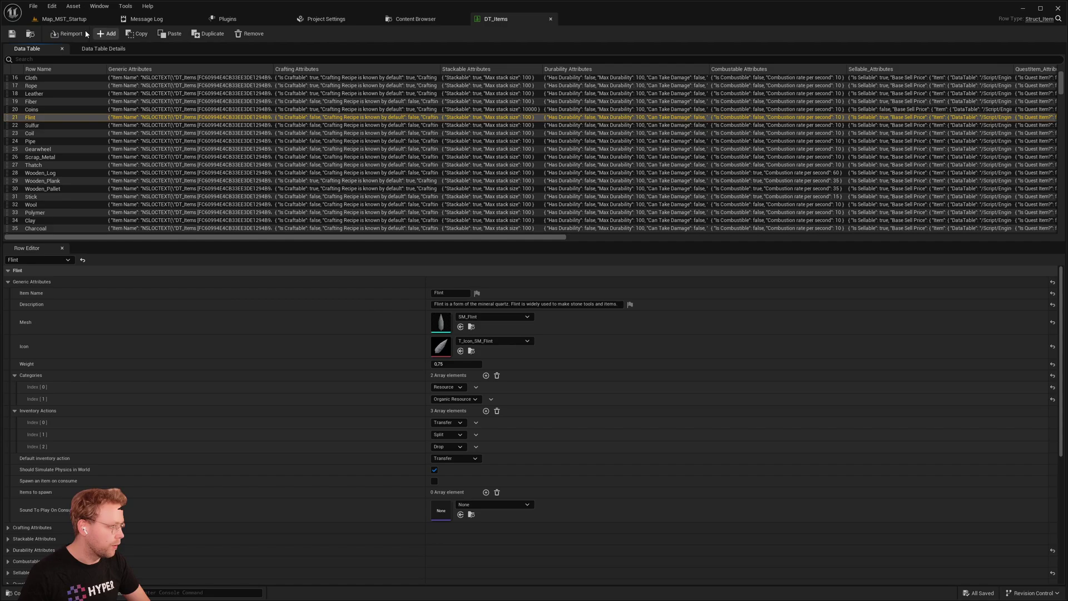
left_click(64, 19)
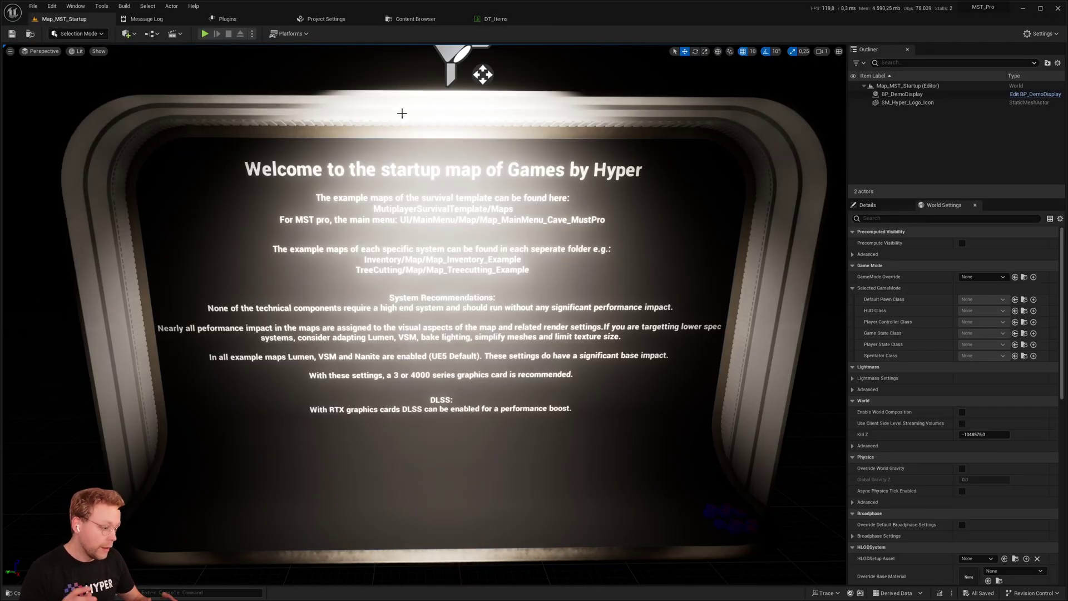
- Reselect DT_Items in the Content Browser and bring up its right-click actions
left_click(428, 20)
mouse_move(321, 94)
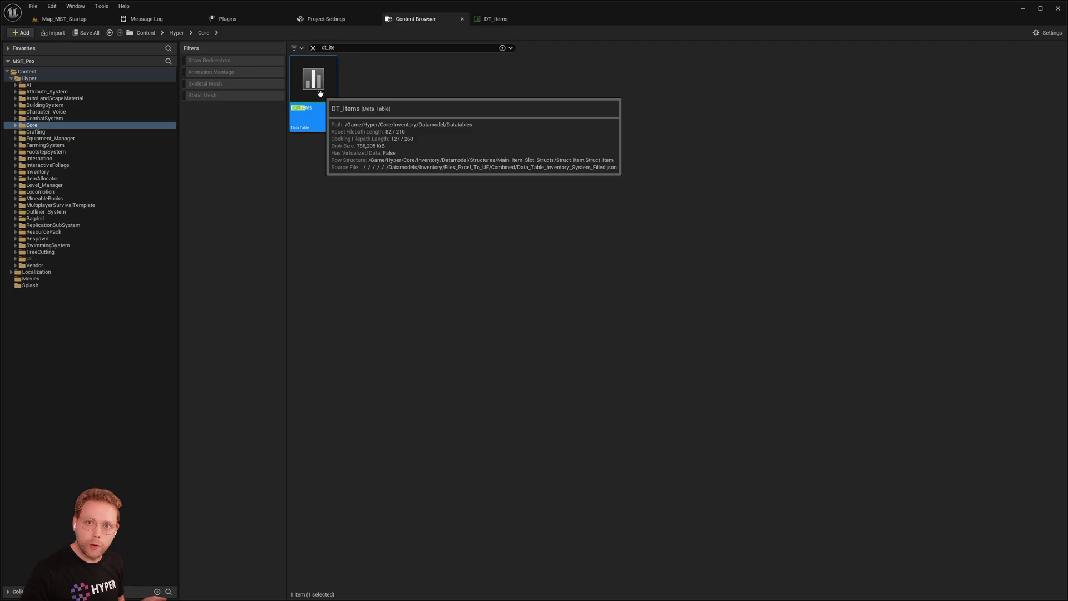
left_click(363, 143)
left_click(331, 109)
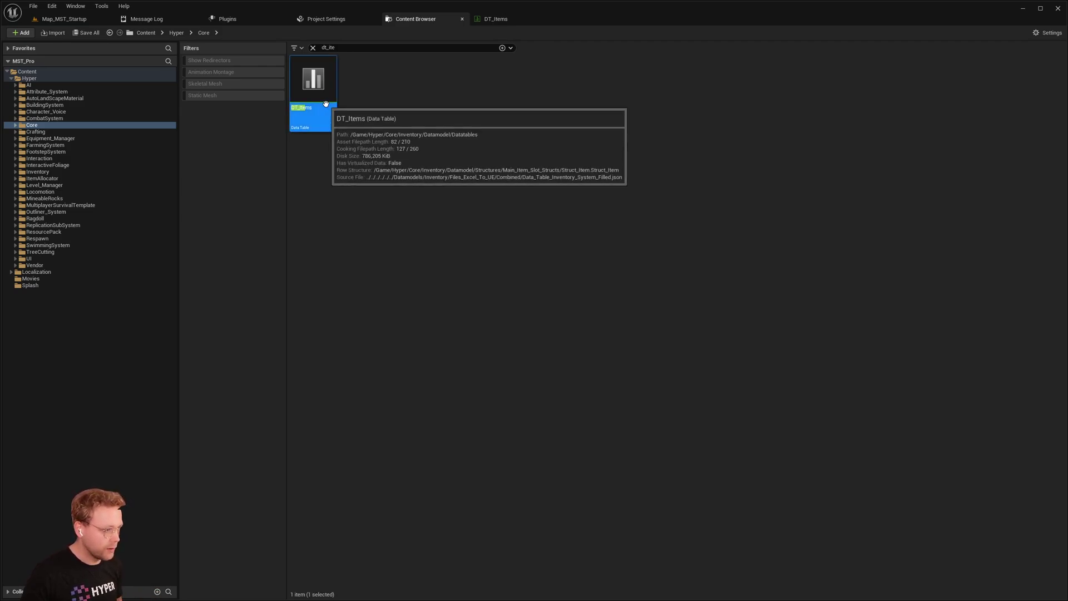
right_click(339, 82)
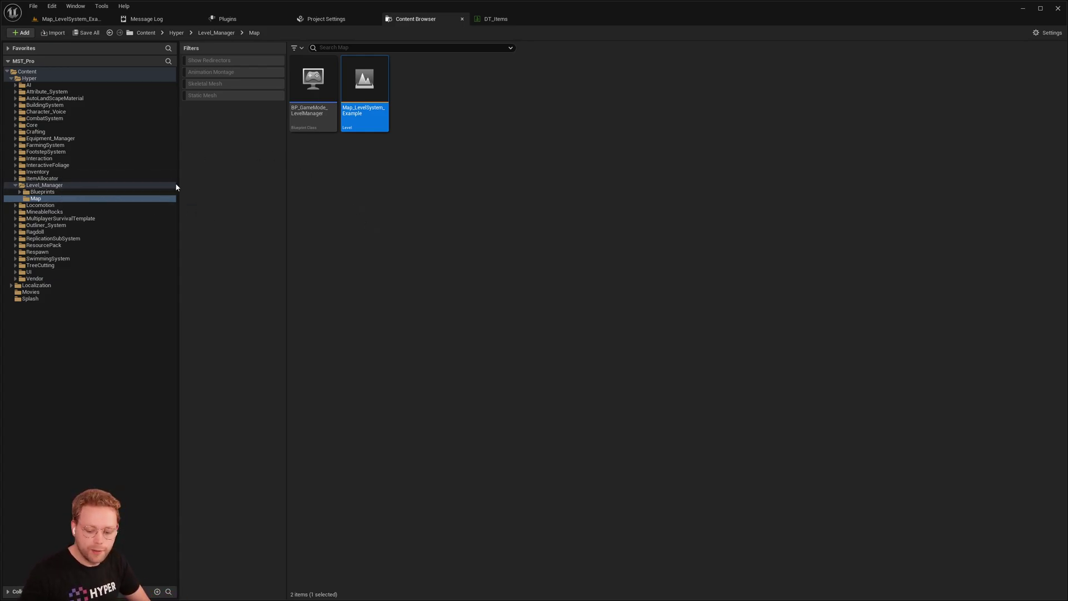
- Load Map_LevelSystem_Example and start a Play From Here session on the floor
left_click(405, 184)
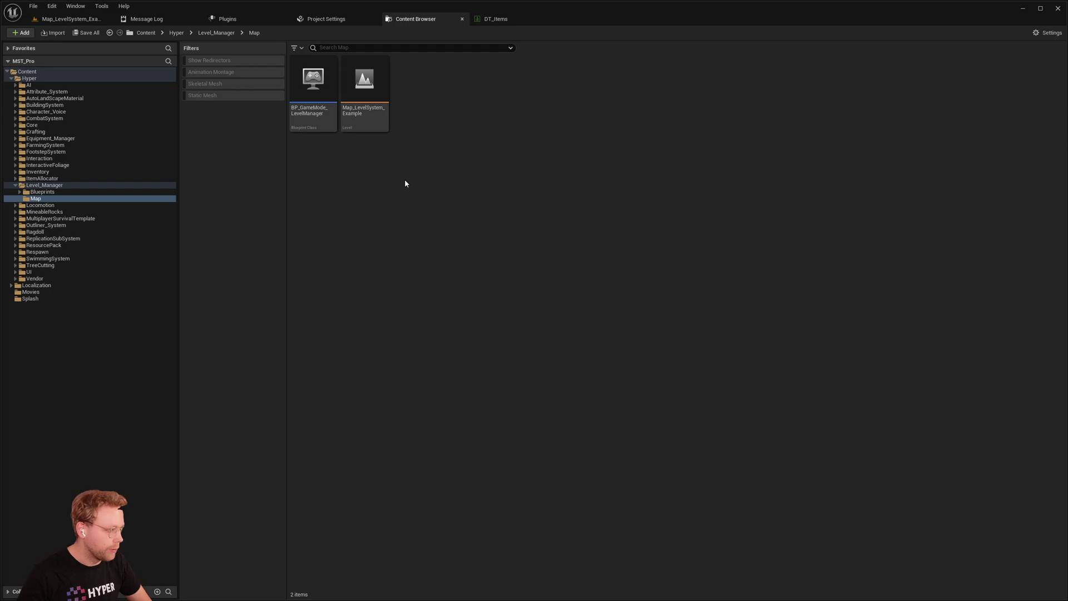
left_click(361, 108)
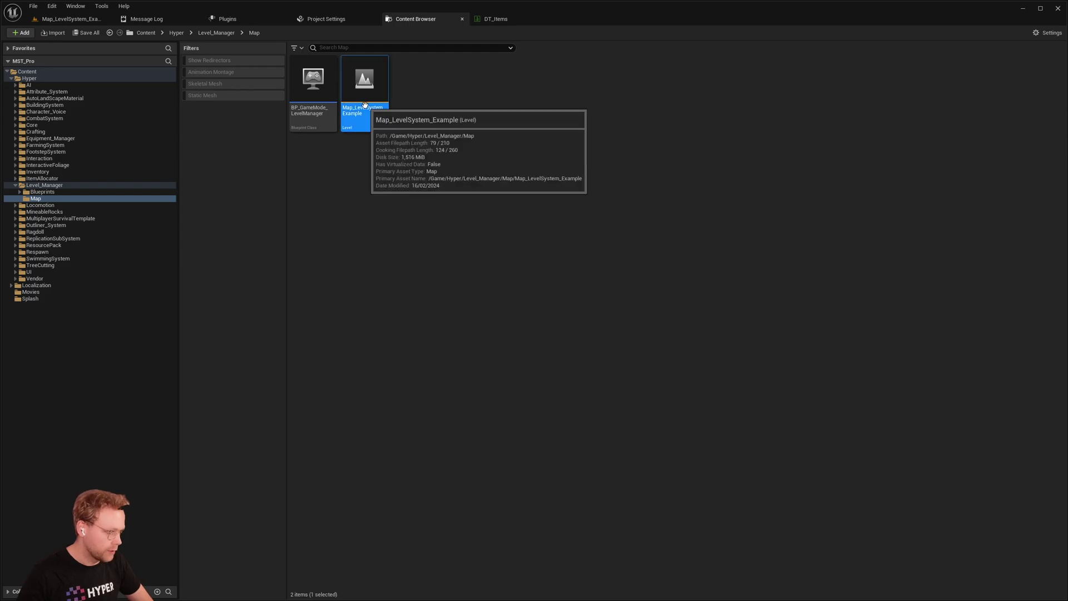
left_click(71, 19)
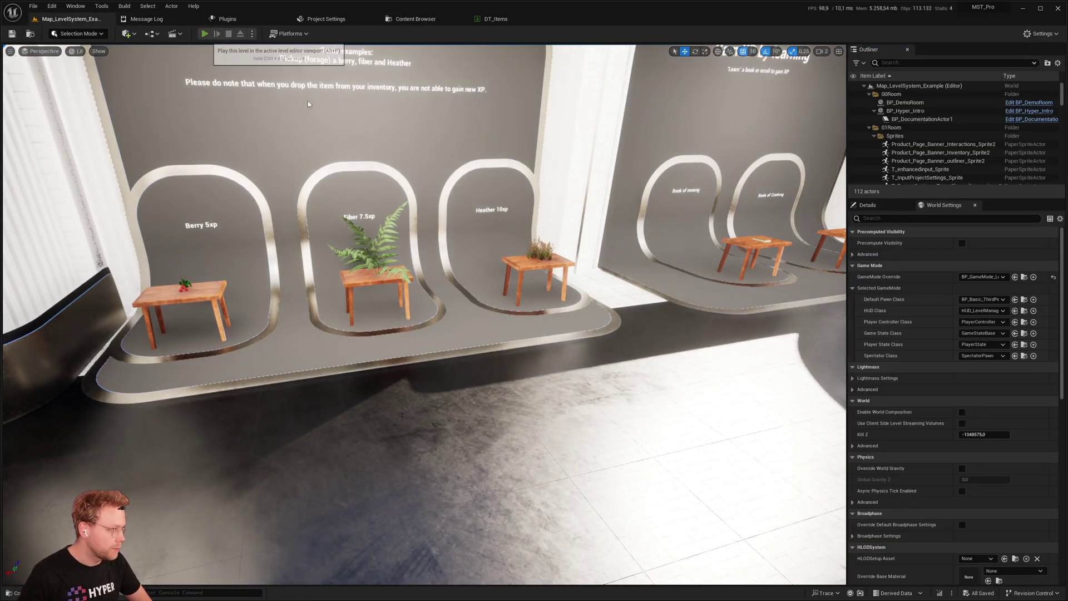
key("alt+p")
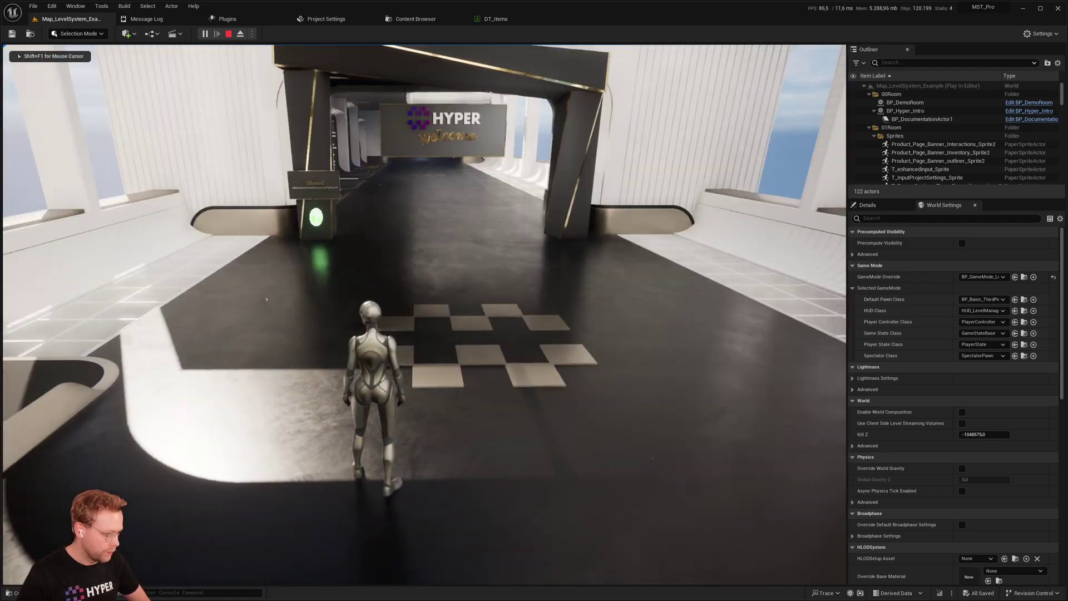
key("Escape")
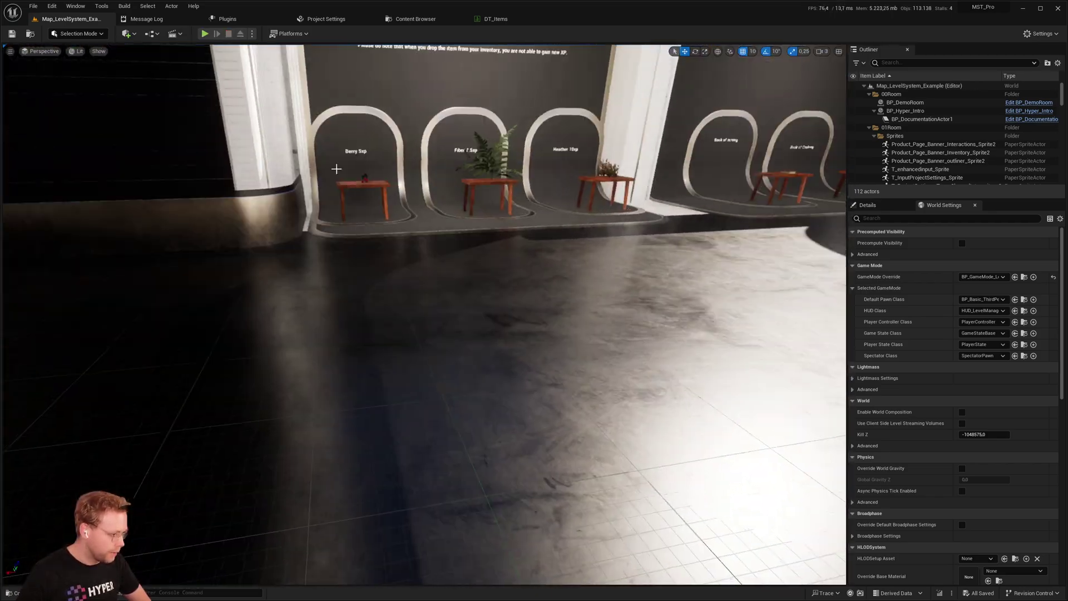
right_click(453, 309)
left_click(489, 520)
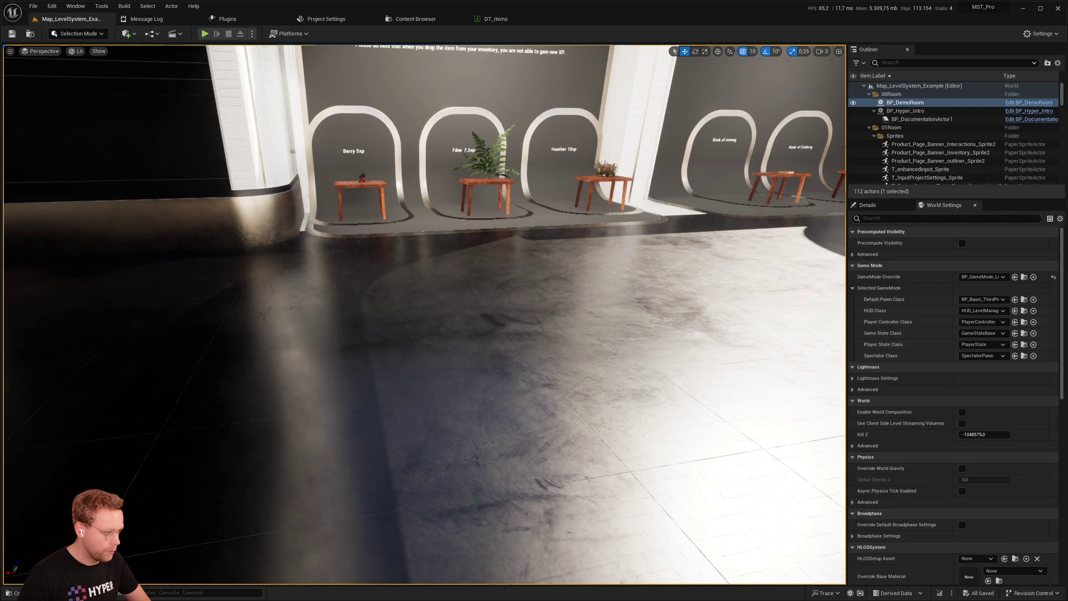
- Pick up fiber, heather and berry, check Foraging XP in Attributes & Levels, then stop playing
key("w")
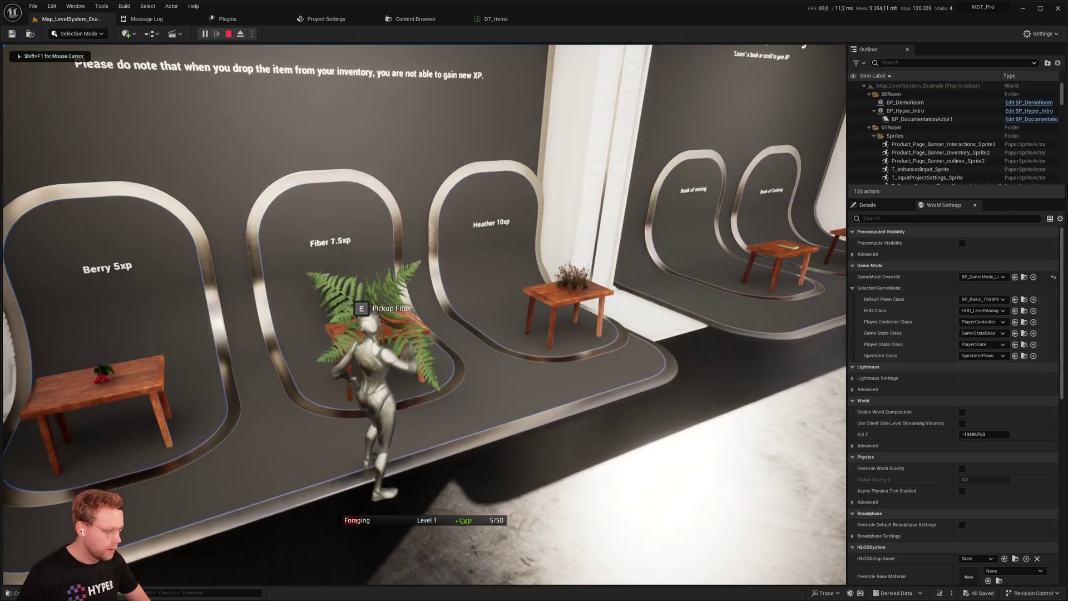
key("e")
key("d")
key("e")
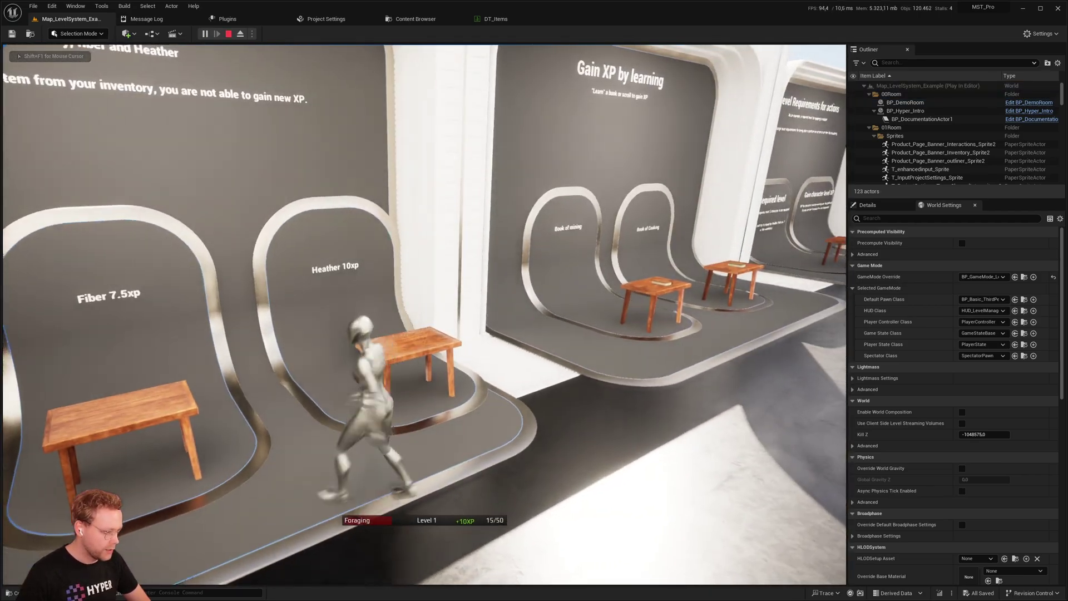
key("w")
key("e")
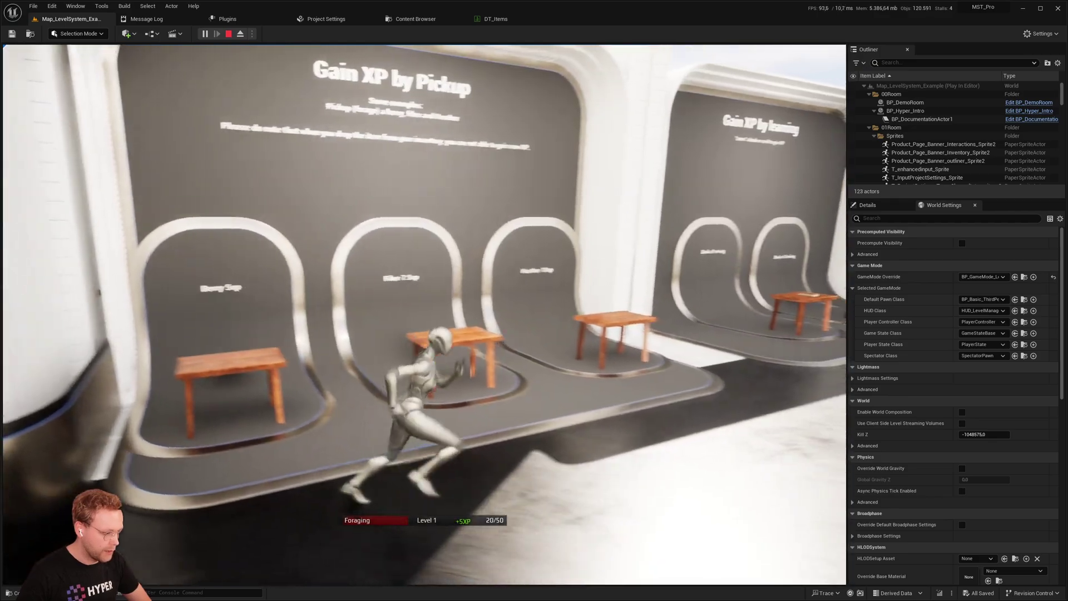
key("i")
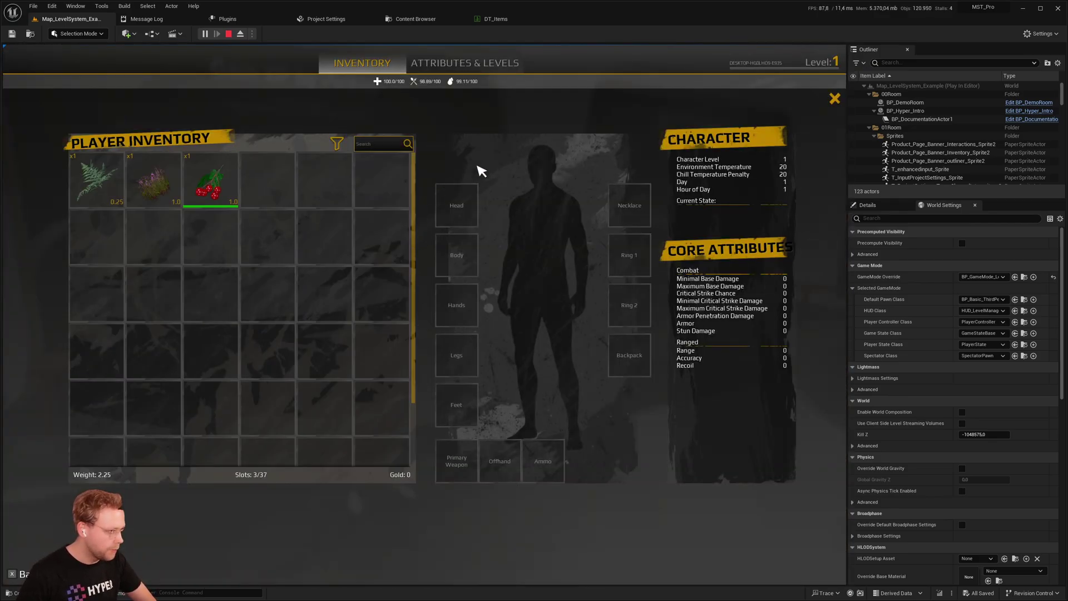
left_click(441, 64)
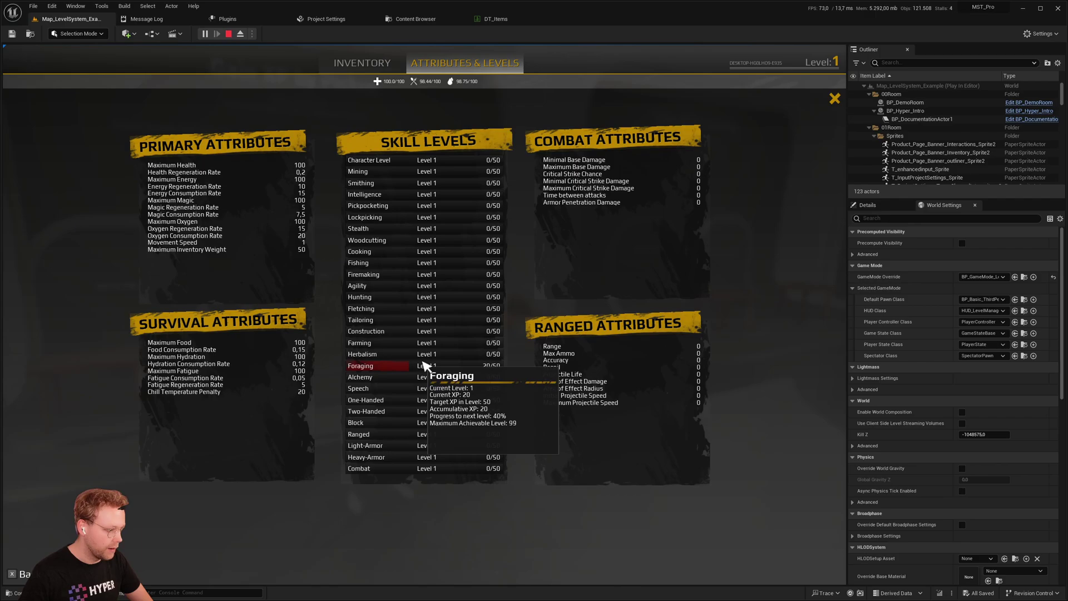
left_click(834, 99)
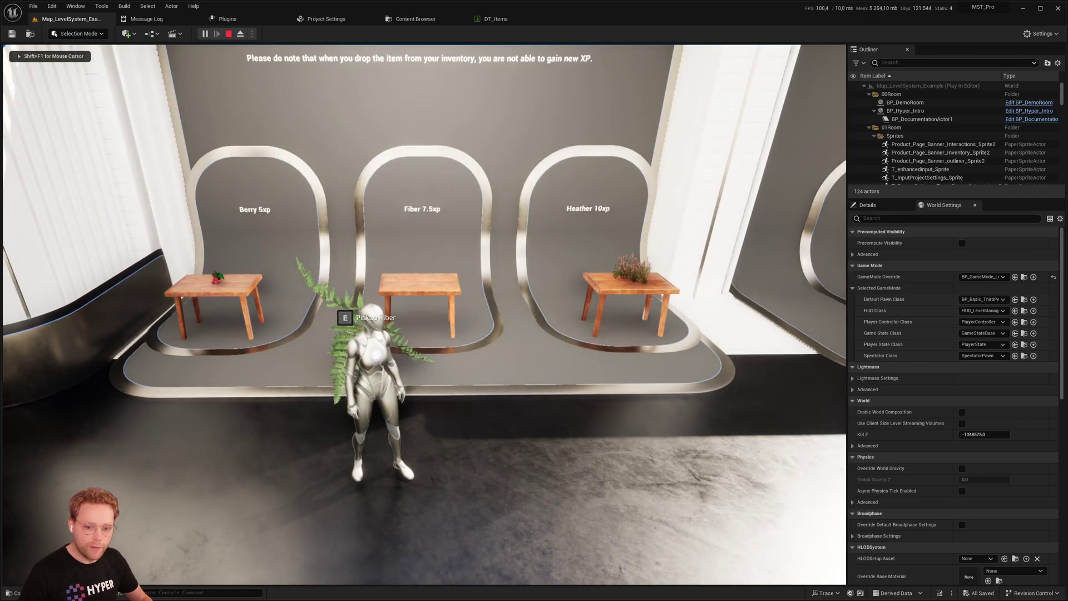
key("a")
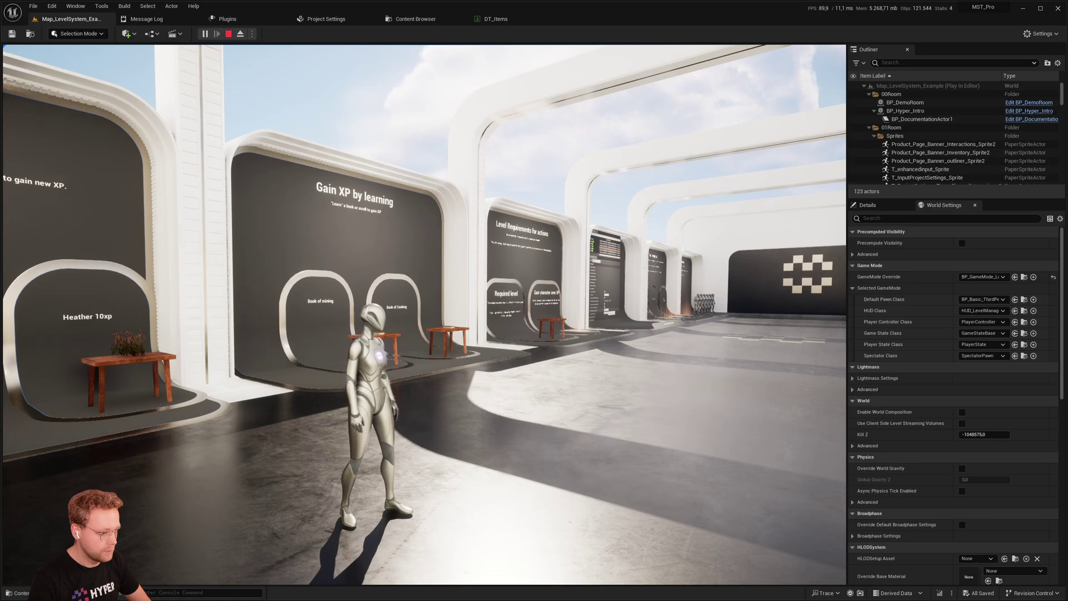
key("Escape")
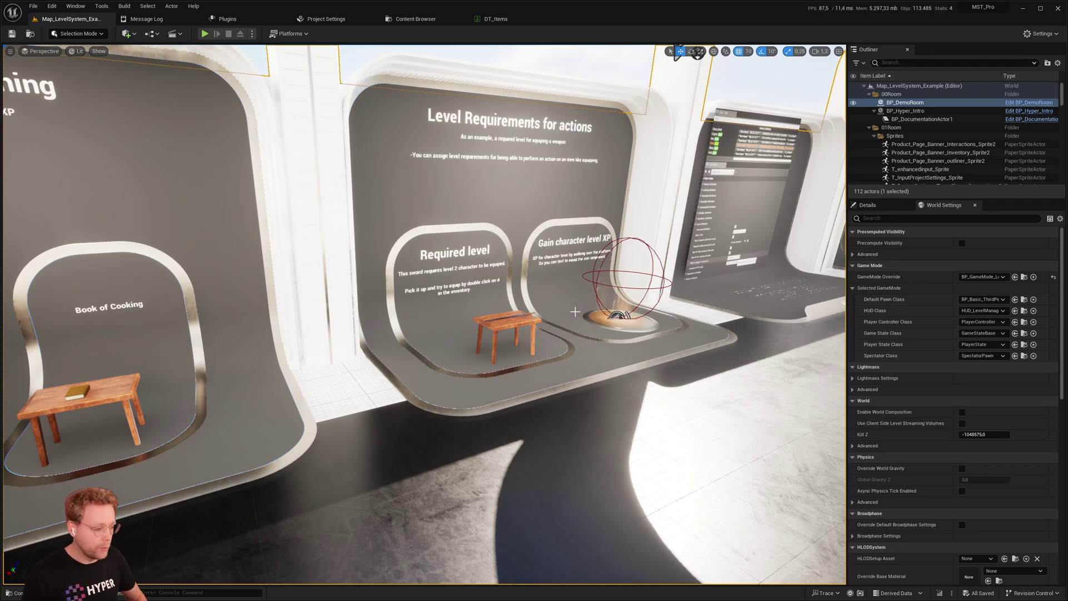
- Move the viewport to the Gain XP by learning room and down the corridor
right_click_drag(456, 436, 423, 434)
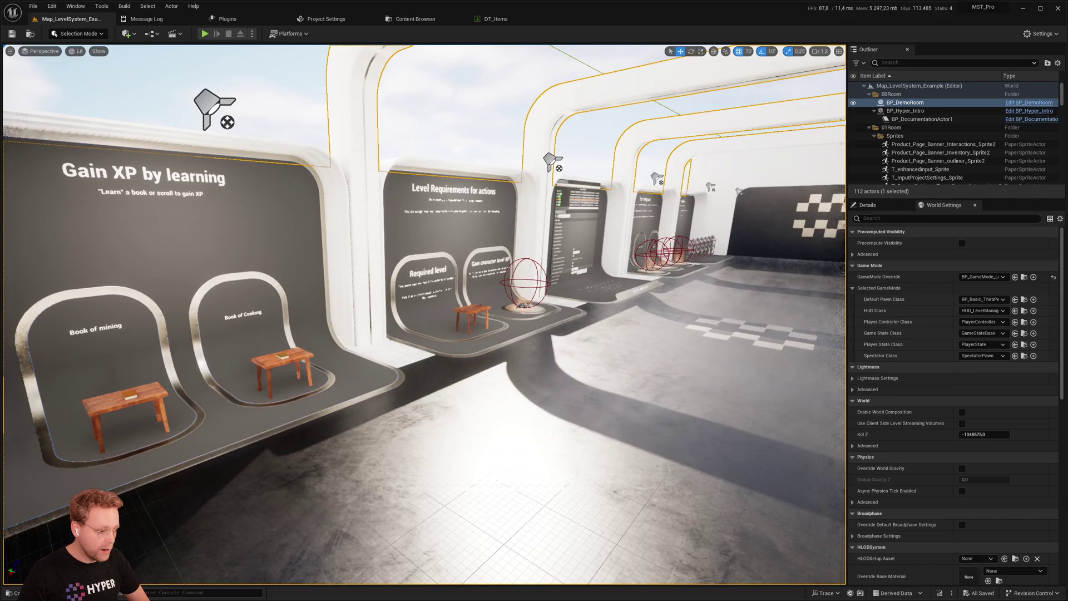
right_click_drag(559, 405, 559, 404)
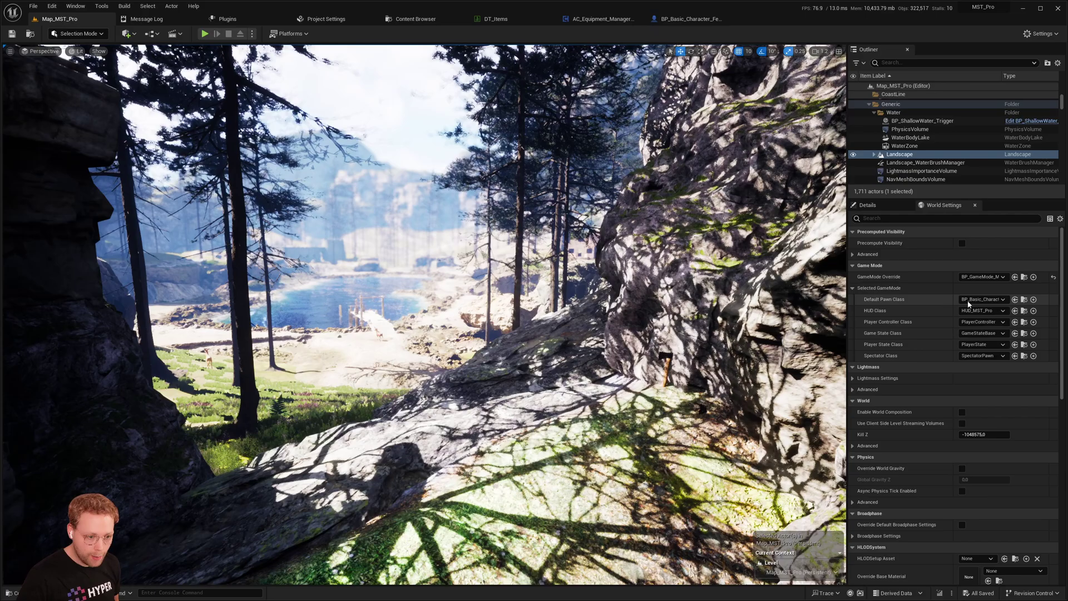
- Add the AC Level Manager Advanced component to the default-pawn female character blueprint and save
left_click(1026, 301)
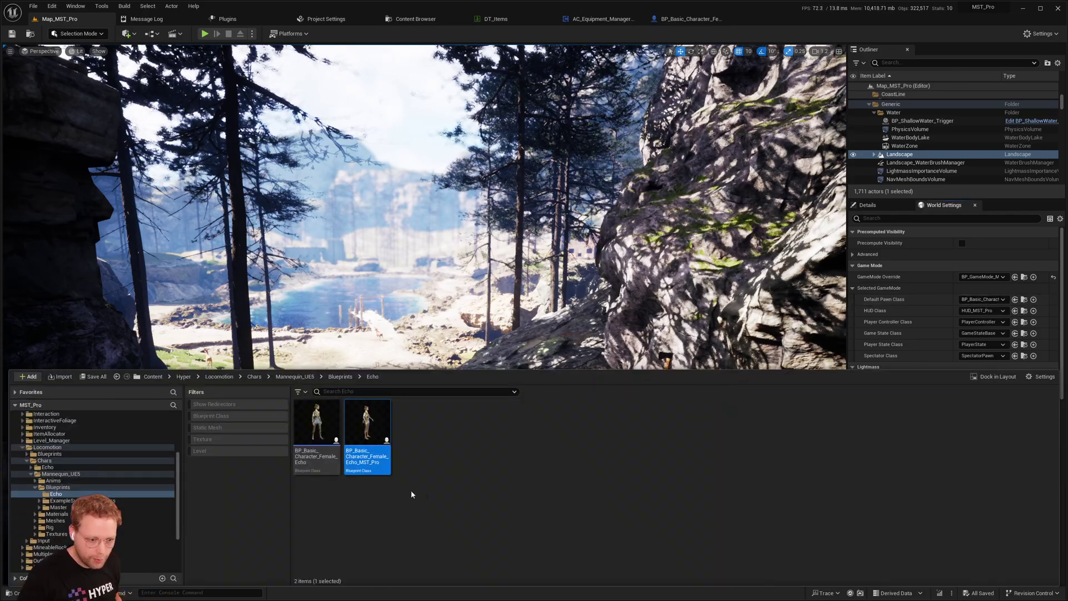
double_click(368, 464)
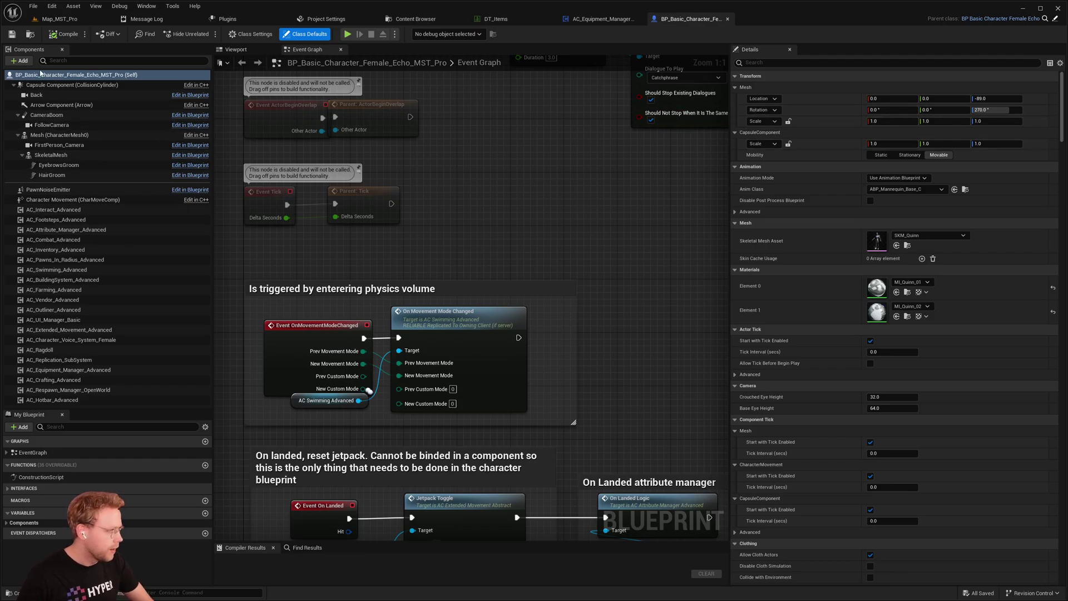
left_click(20, 60)
type("level")
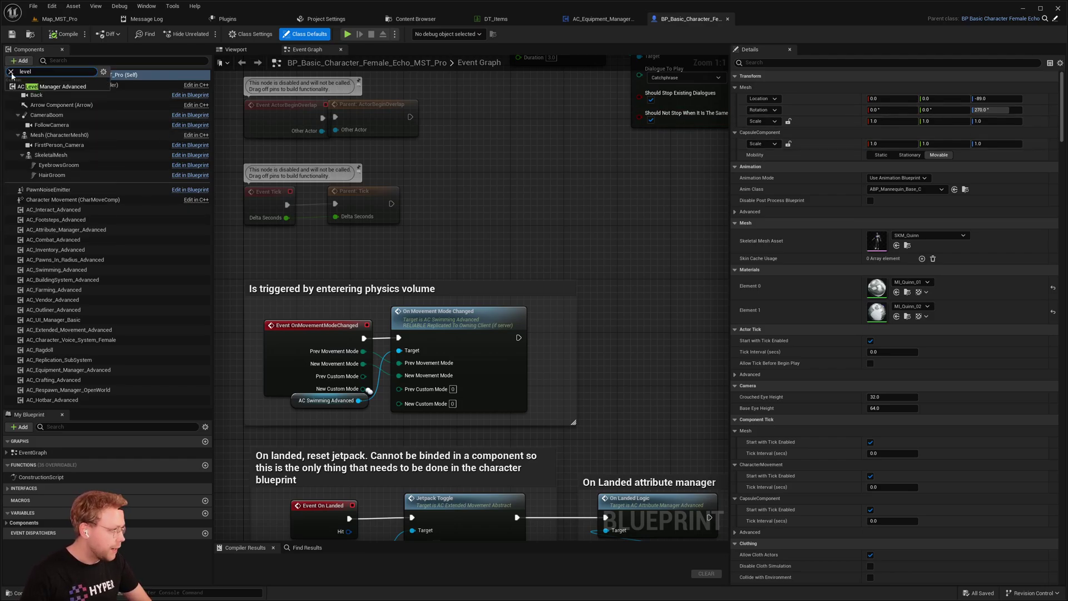
left_click(89, 86)
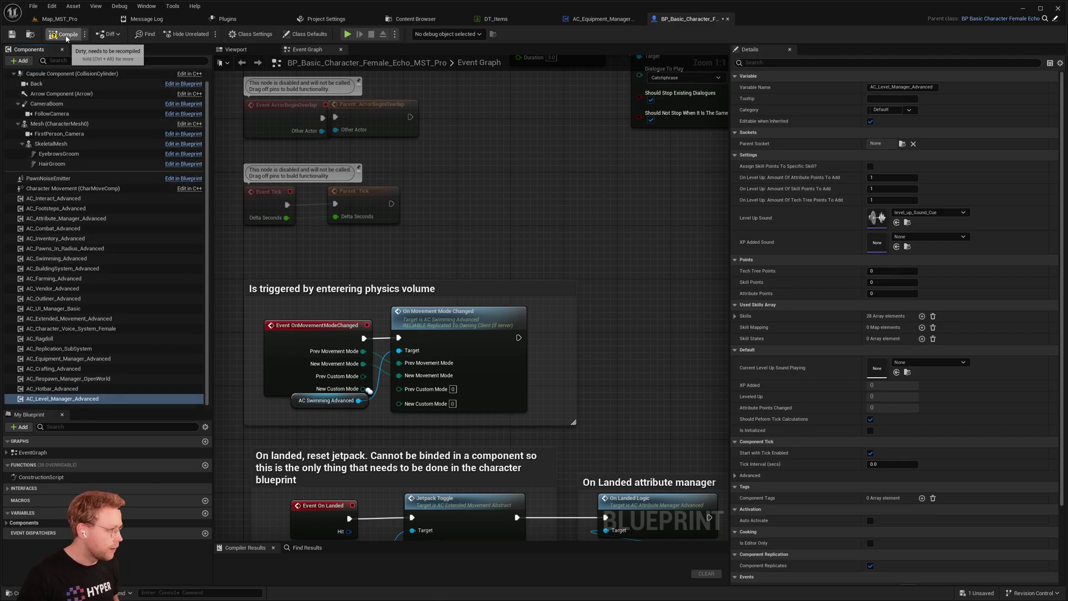
left_click(16, 38)
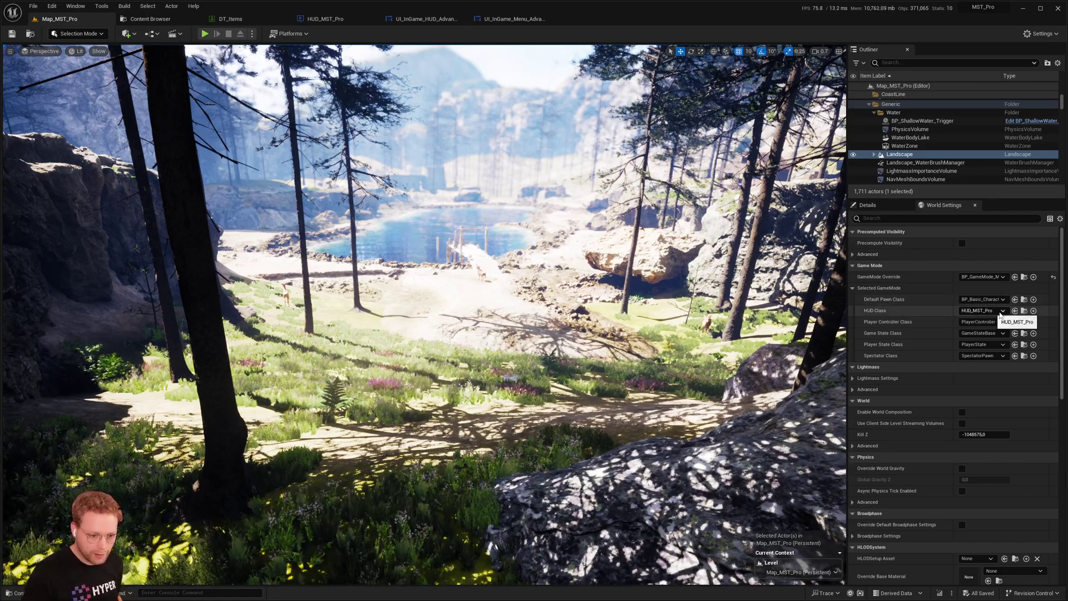
- Open HUD_MST_Pro and its UI_InGame_HUD_Advanced and UI_InGame_Menu_Advanced_CommonUI widgets
left_click(1026, 313)
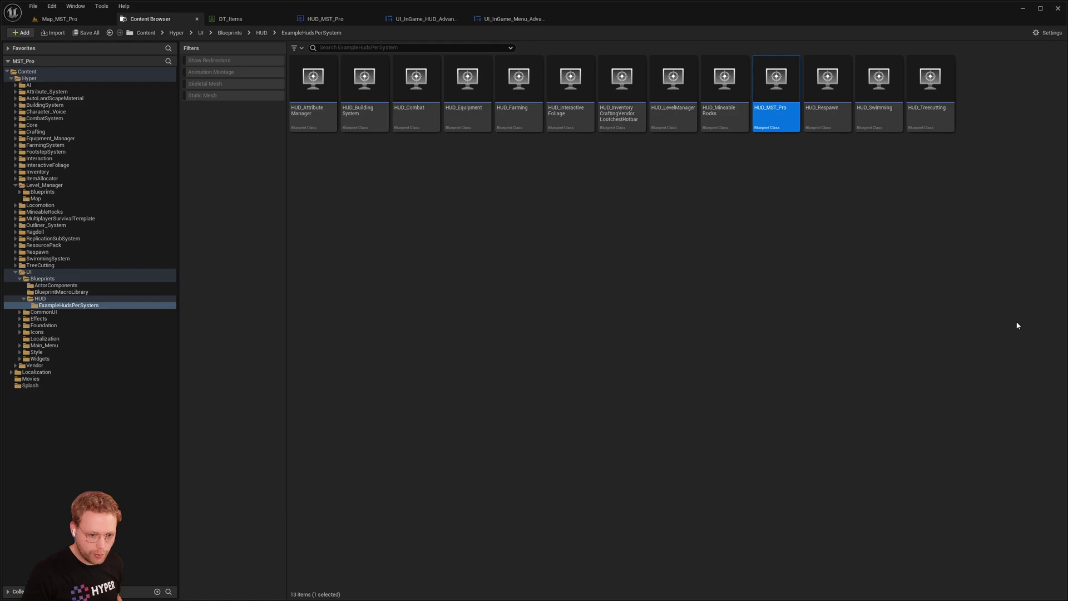
double_click(769, 116)
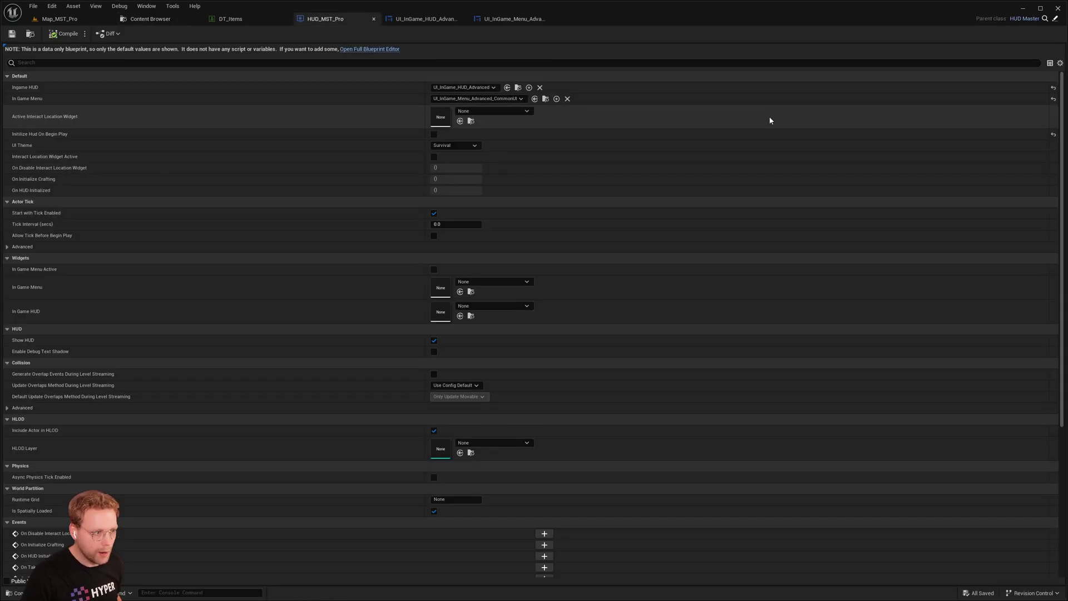
left_click(519, 89)
double_click(416, 99)
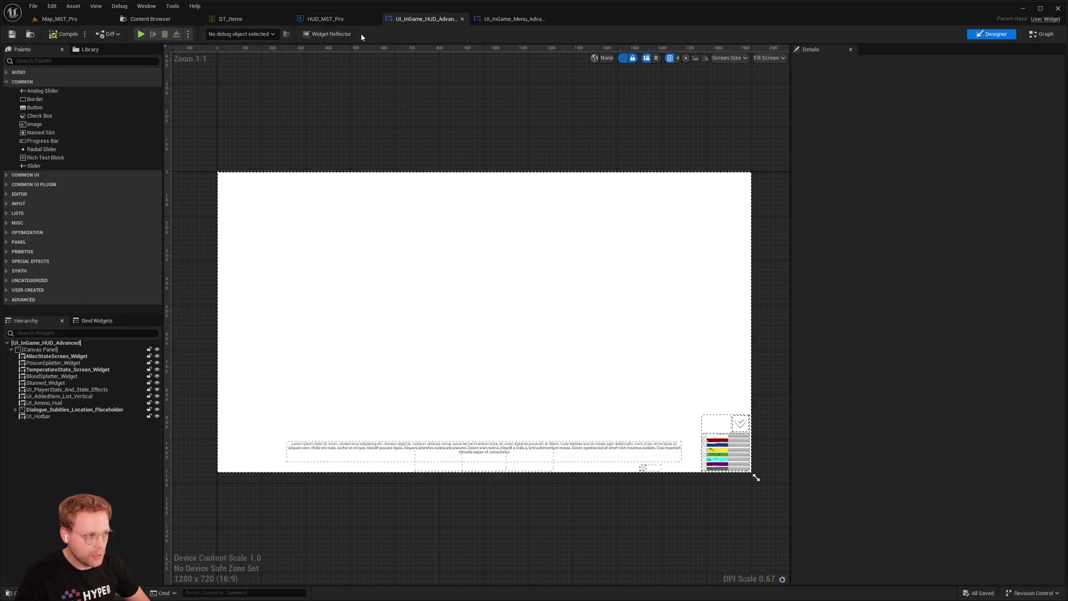
left_click(321, 20)
left_click(546, 103)
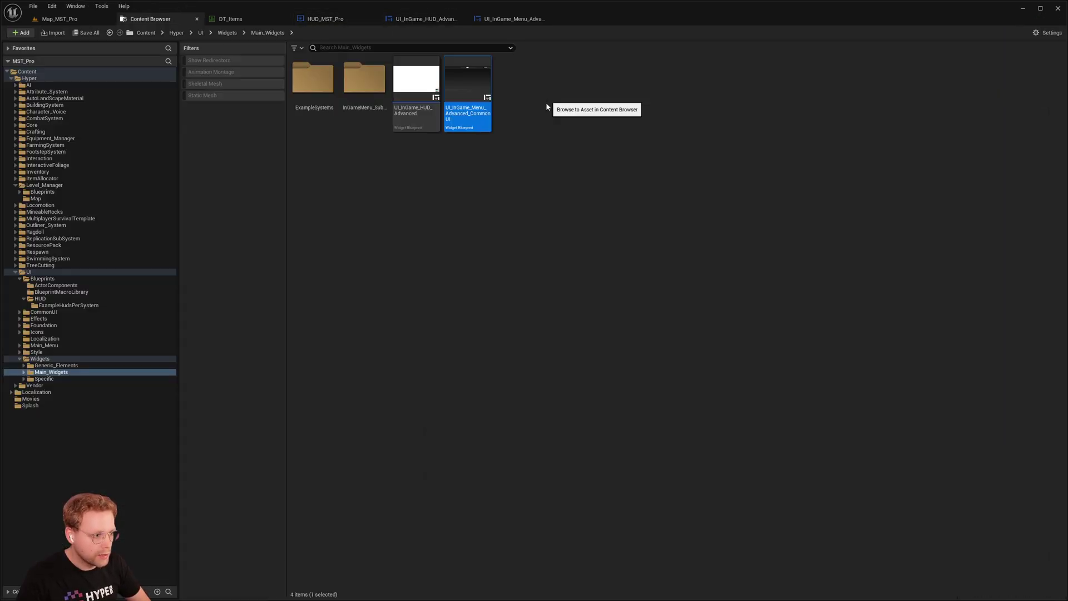
double_click(467, 115)
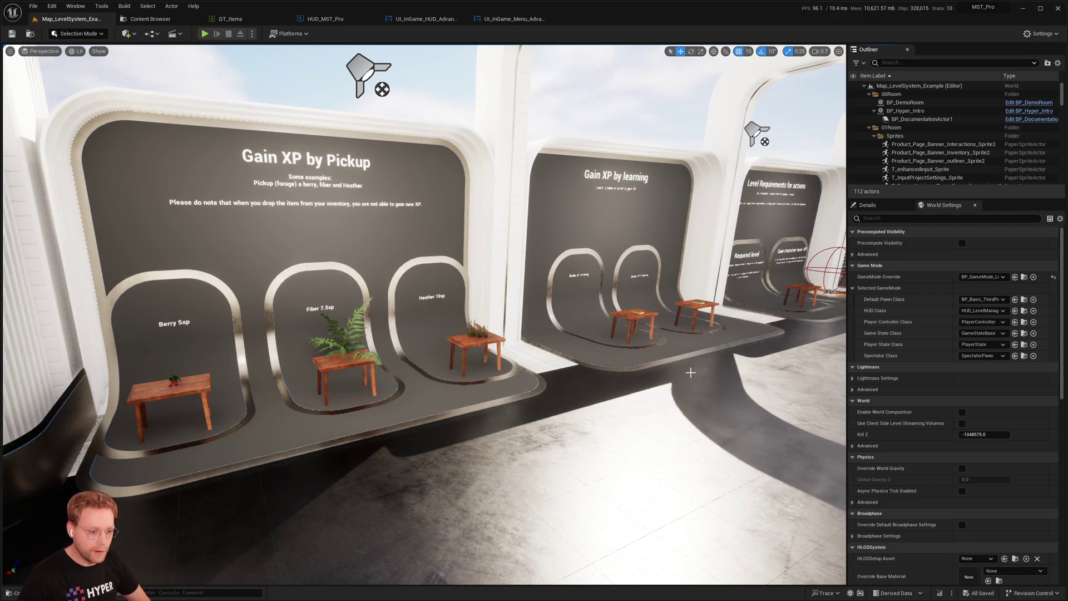
- Open HUD_LevelManager with its UI_InGame_HUD_ExampleSystem_Level widget and inventory menu widget
left_click_drag(690, 371, 712, 364)
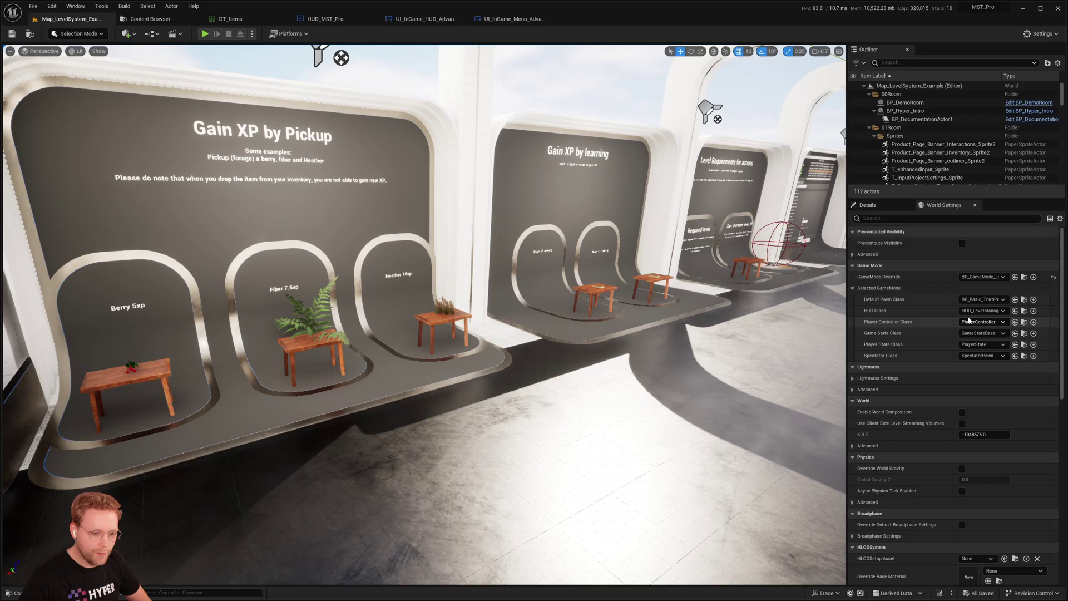
left_click(1025, 311)
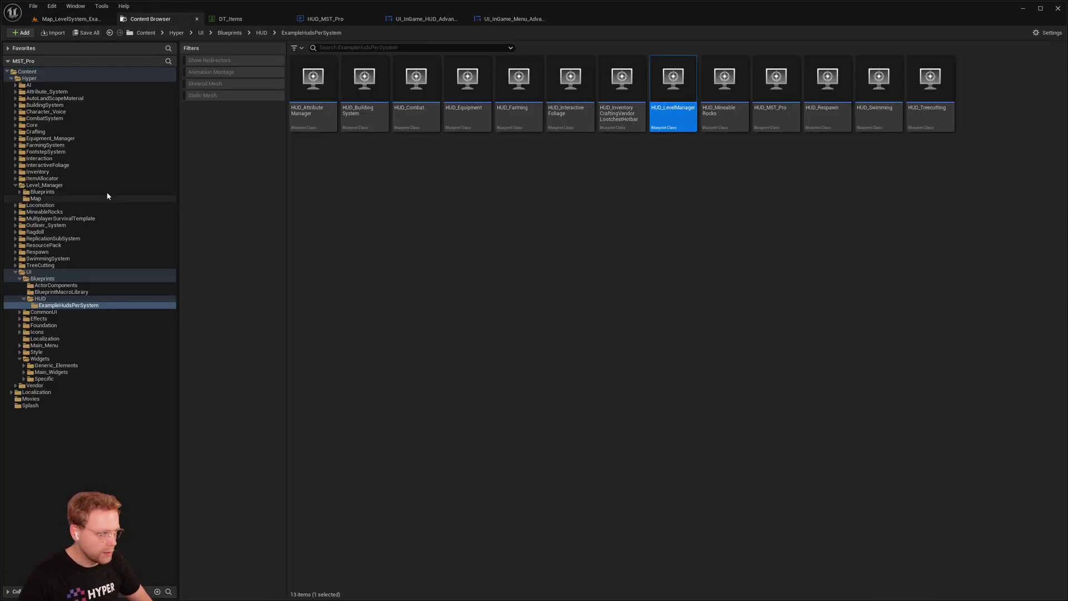
double_click(673, 84)
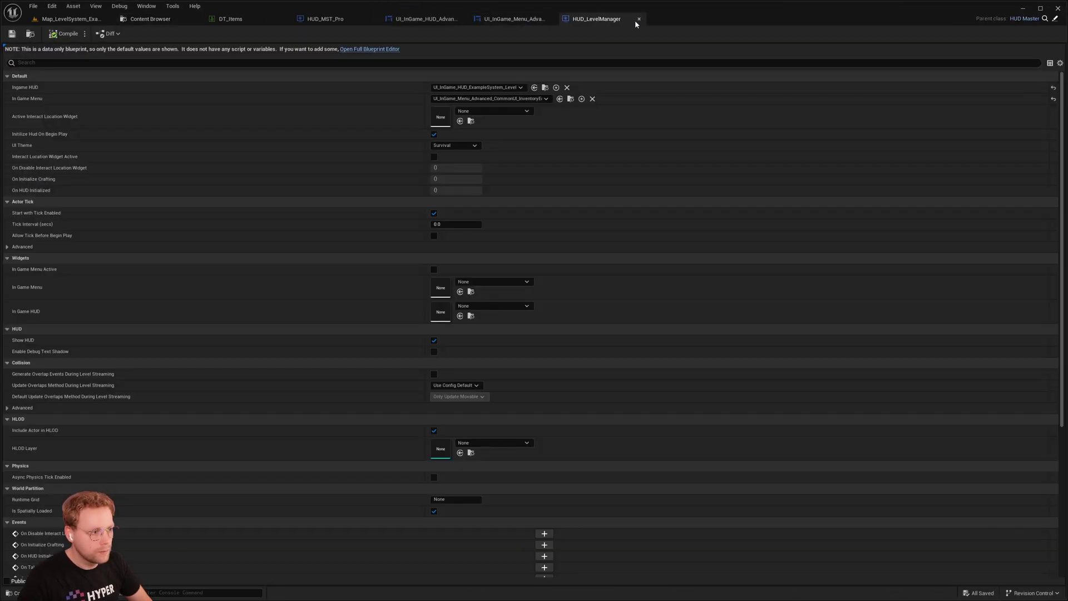
left_click(545, 87)
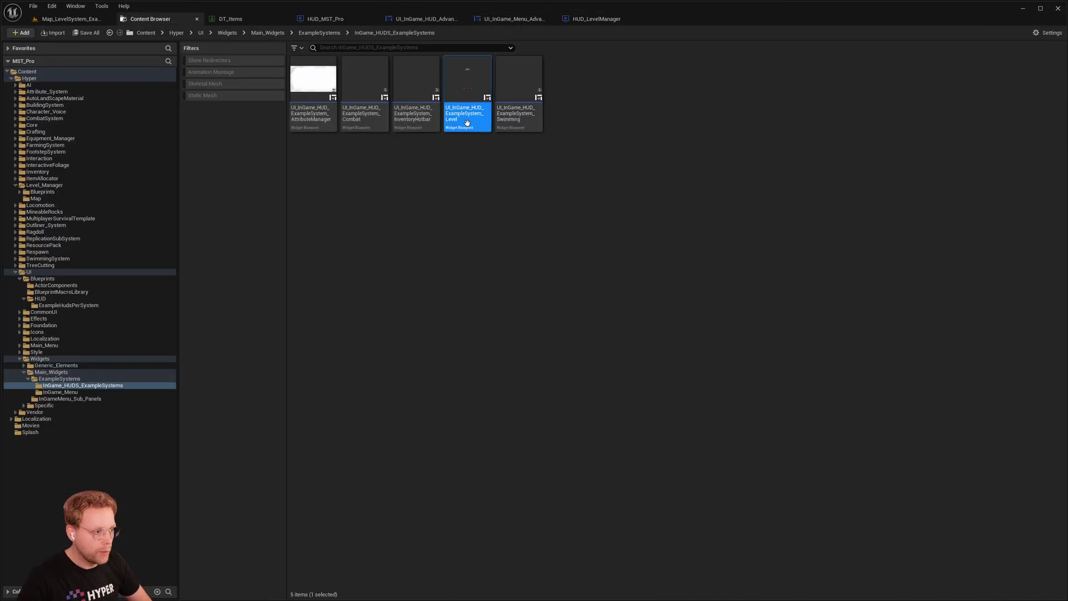
double_click(467, 114)
left_click(597, 18)
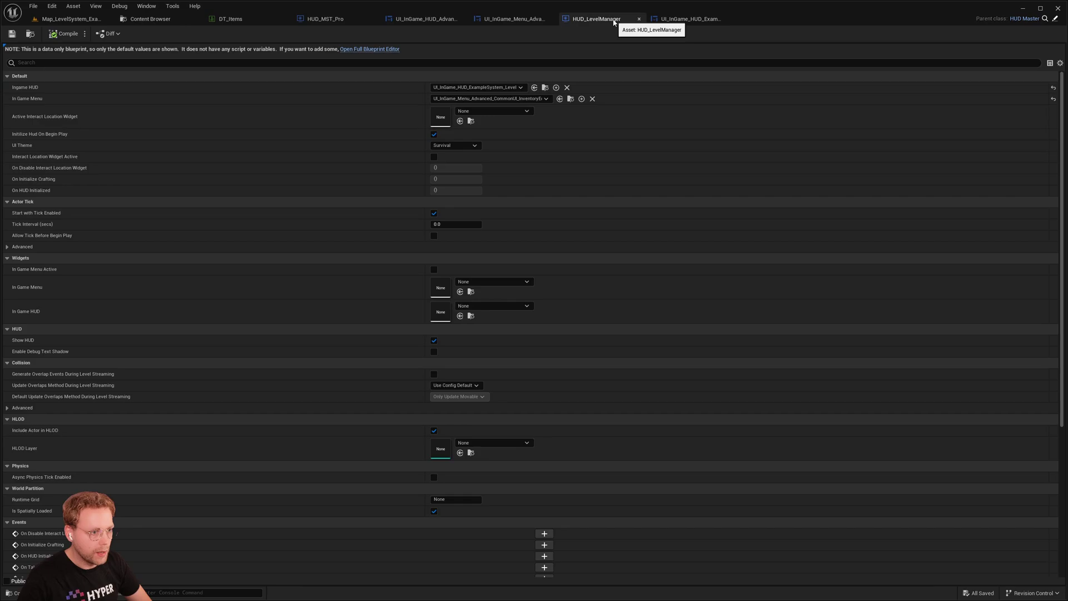
left_click(570, 98)
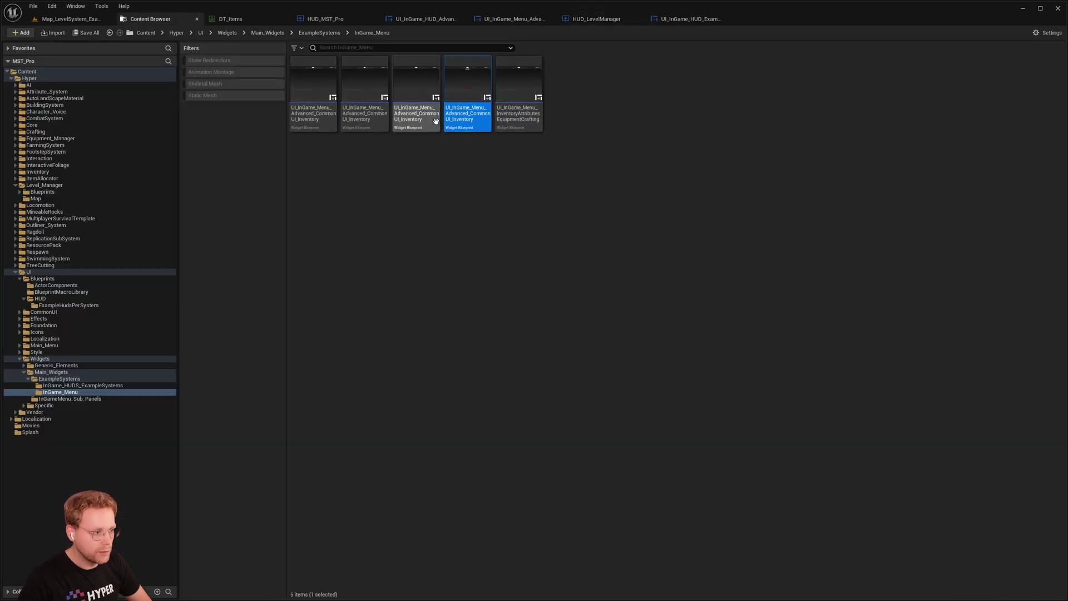
double_click(464, 117)
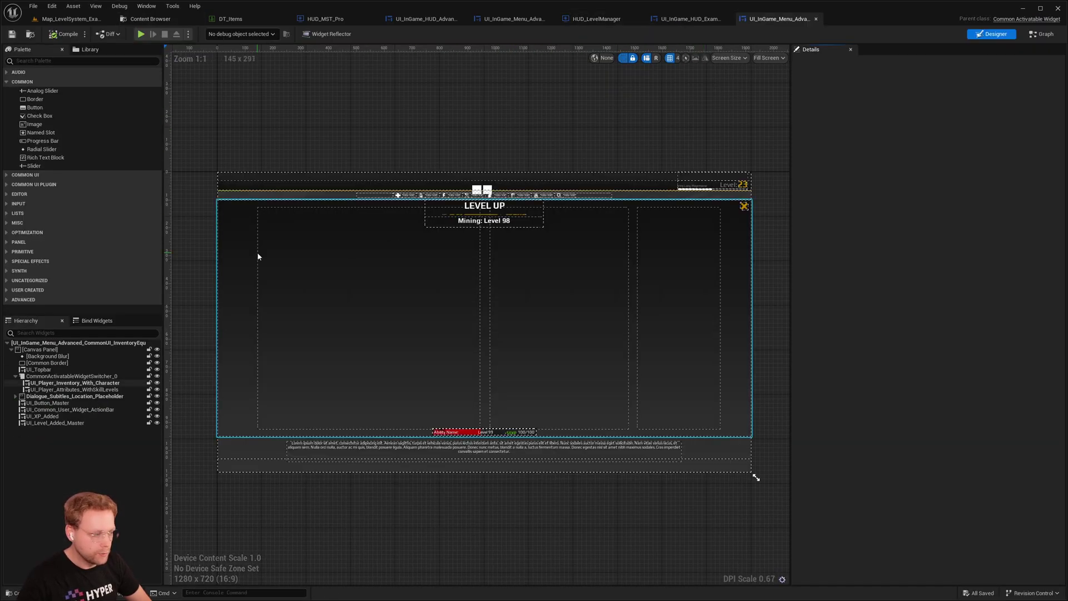
- Paste UI_Level_Added_Master and UI_XP_Added into UI_InGame_HUD_Advanced's root canvas panel
left_click(689, 18)
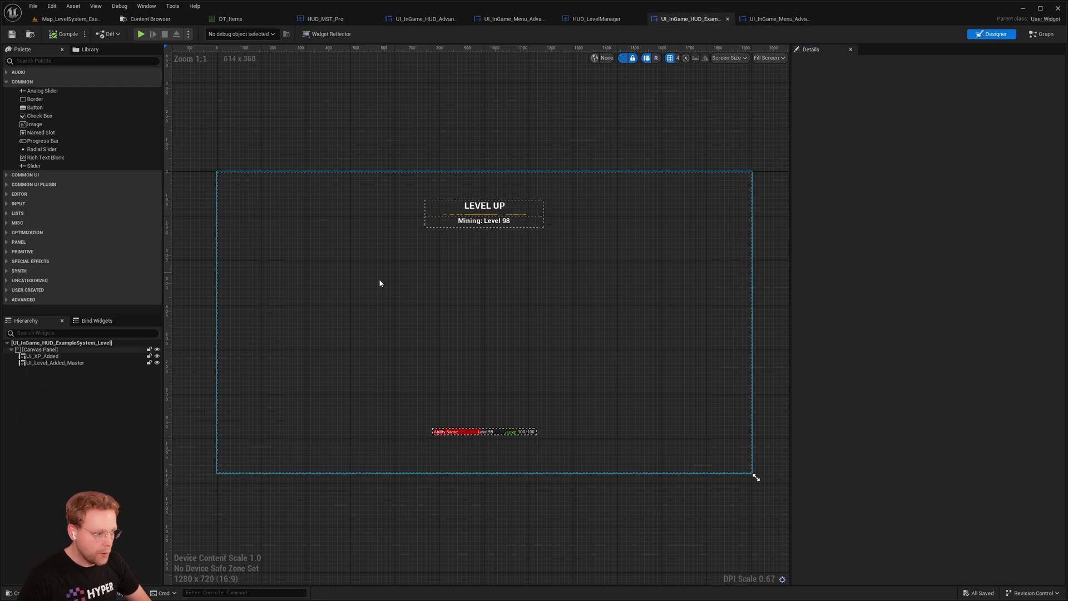
left_click(453, 222)
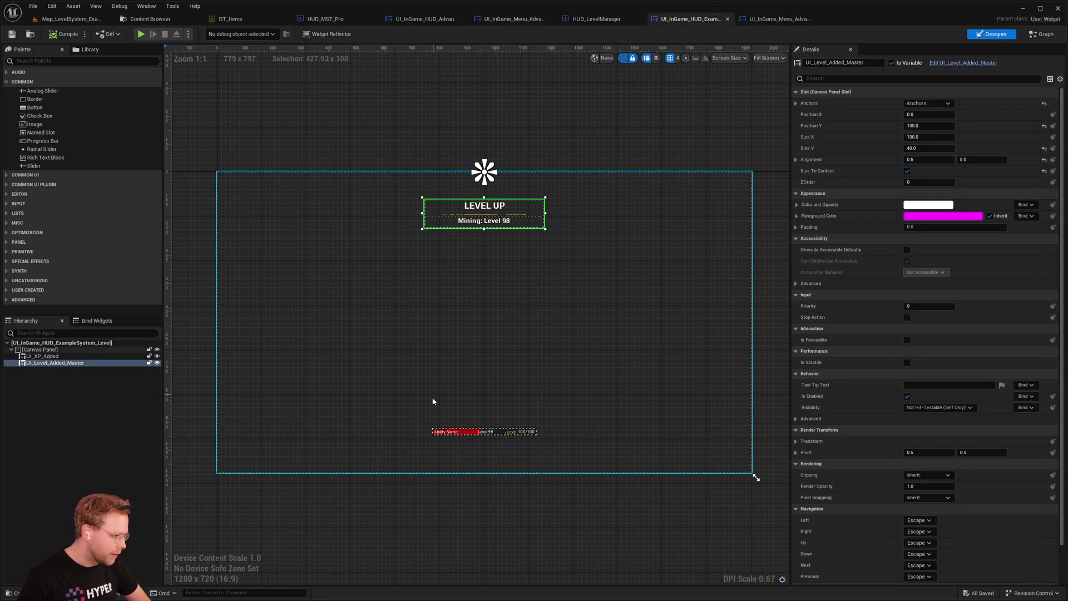
left_click(477, 432, "ctrl")
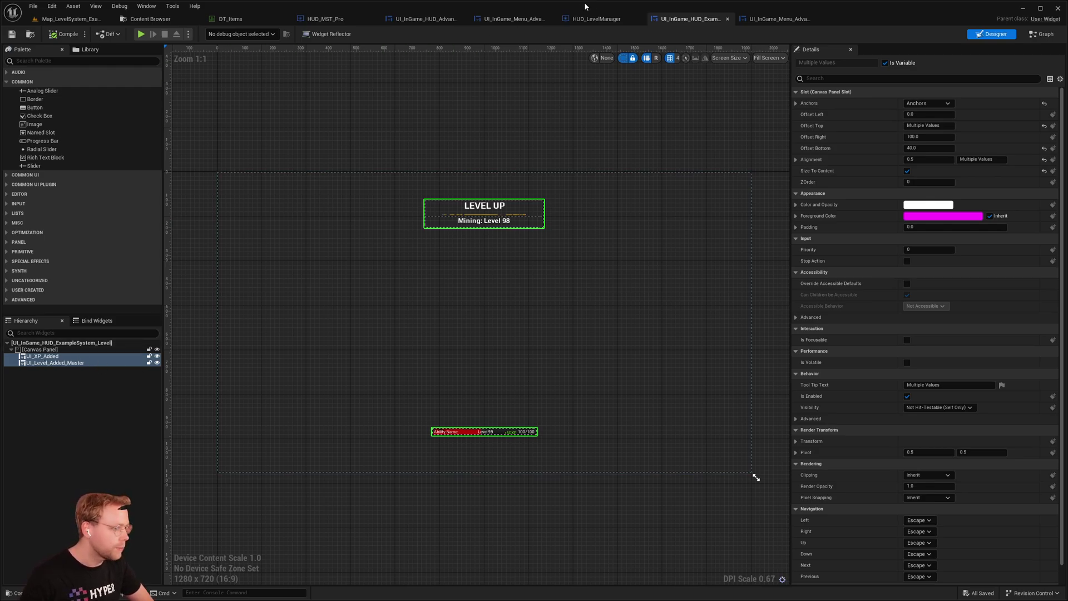
left_click(440, 21)
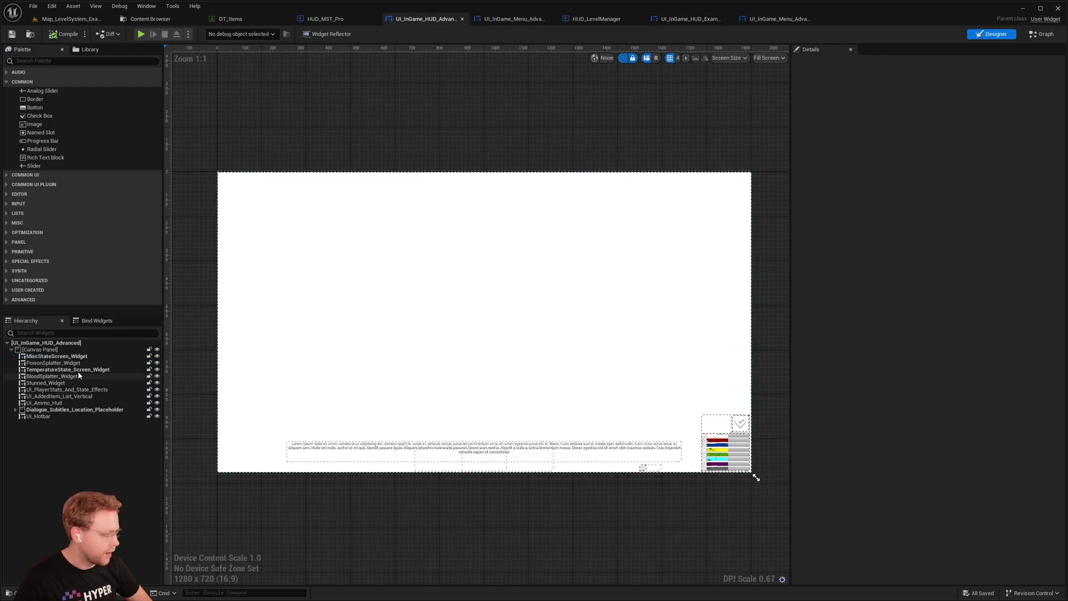
left_click(83, 351)
key("ctrl+v")
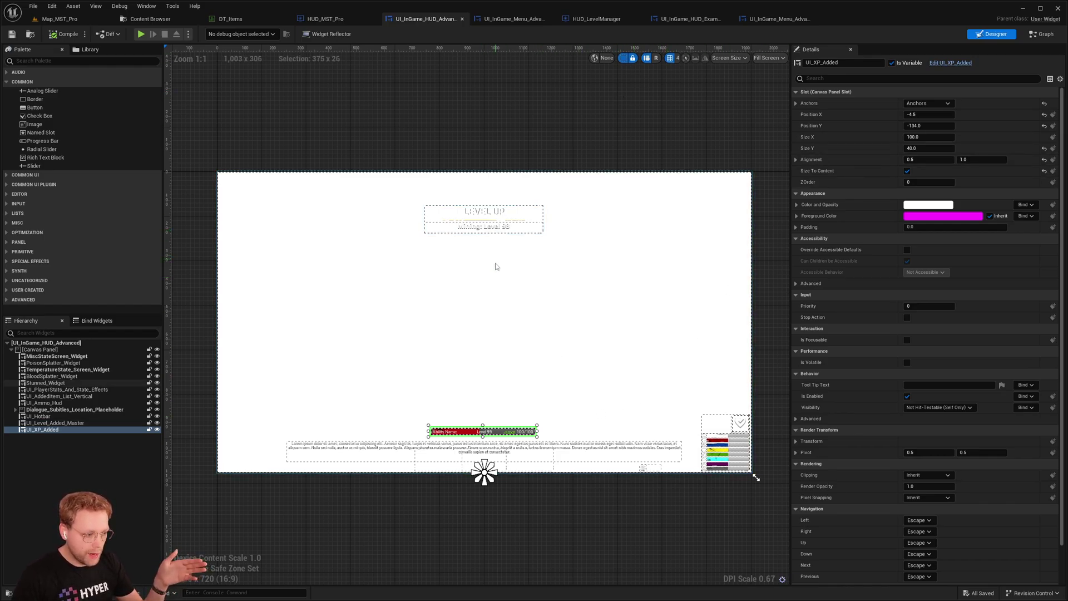
left_click(693, 20)
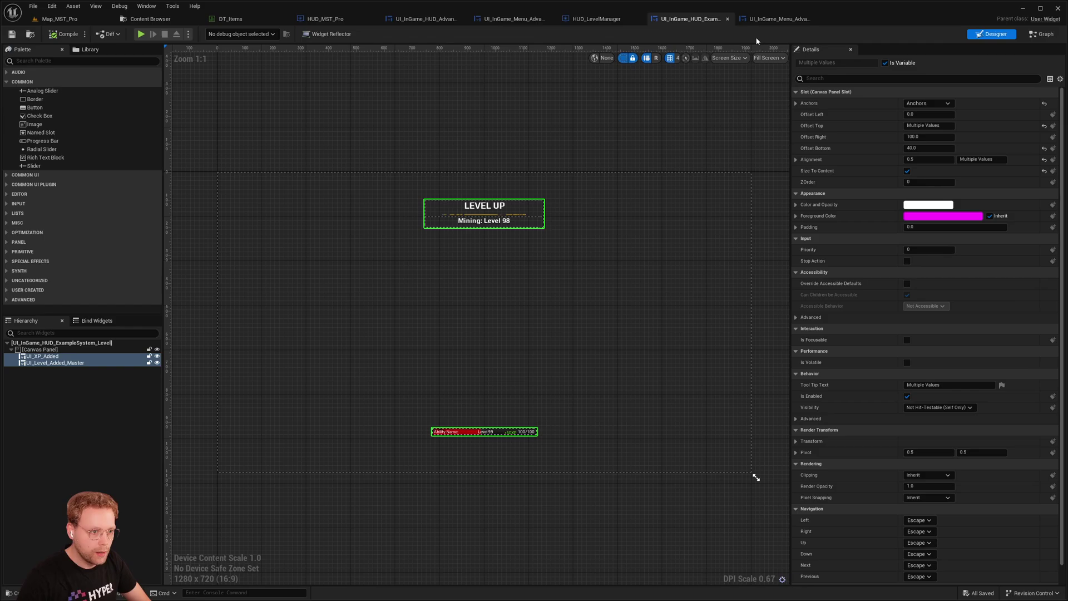
- Compare the example menu's skill-levels attributes page with the project menu's player attributes page
left_click(766, 19)
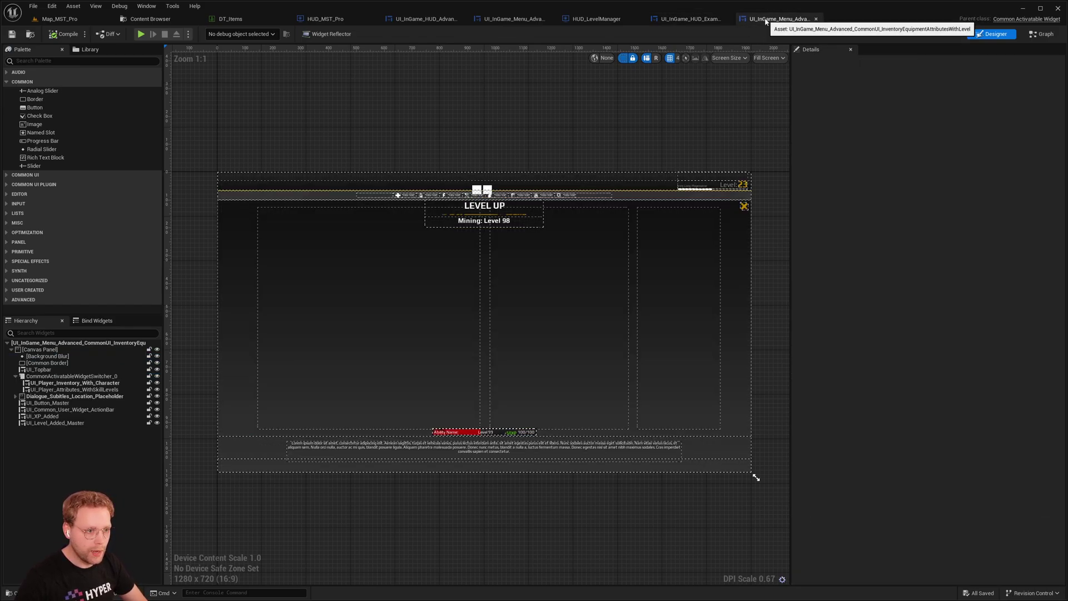
left_click(98, 391)
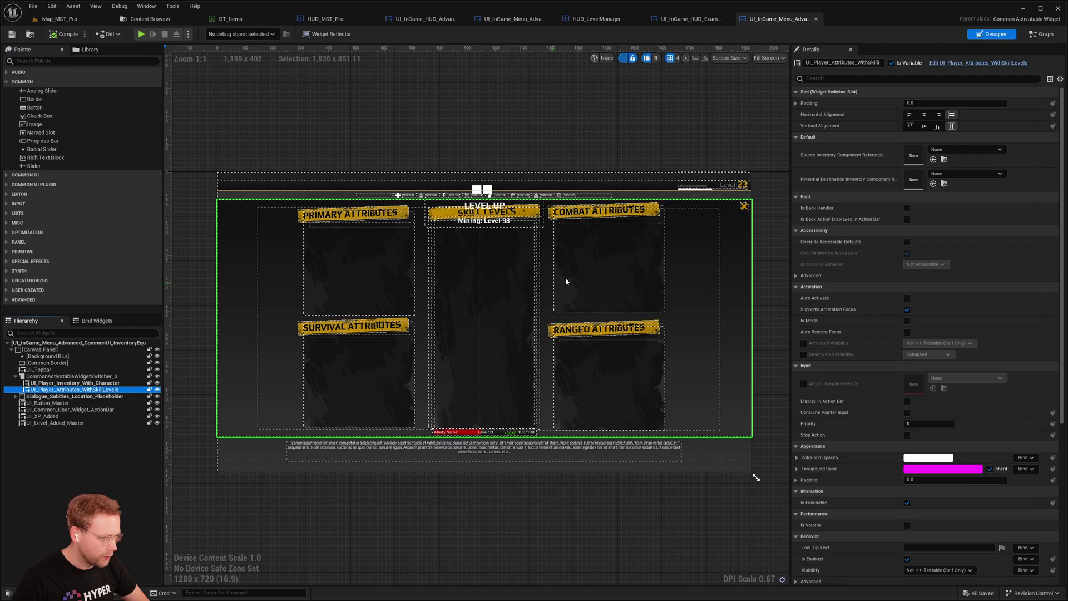
left_click(510, 20)
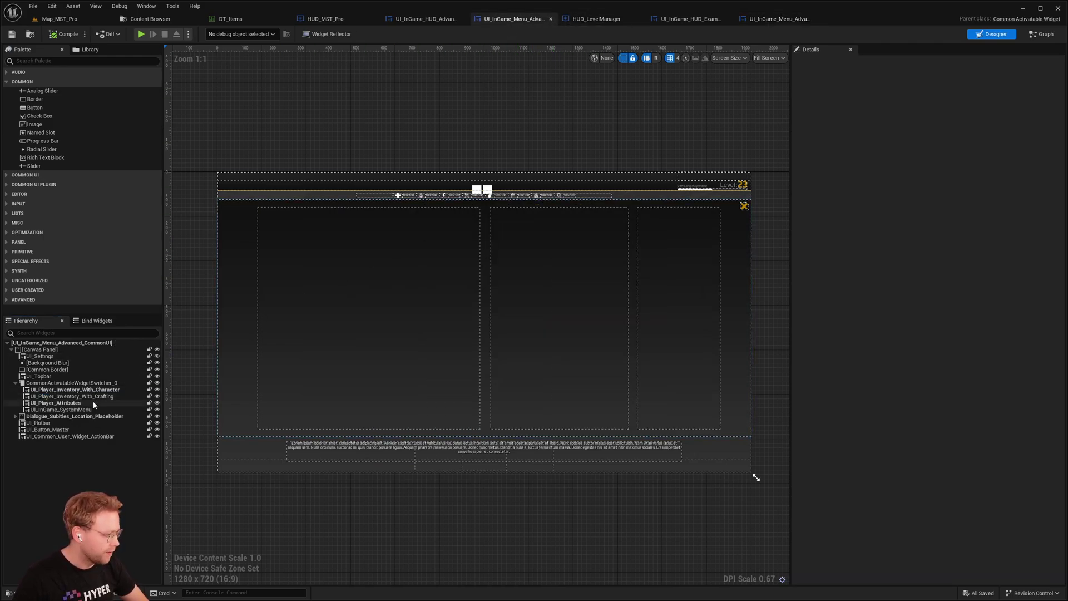
left_click(67, 402)
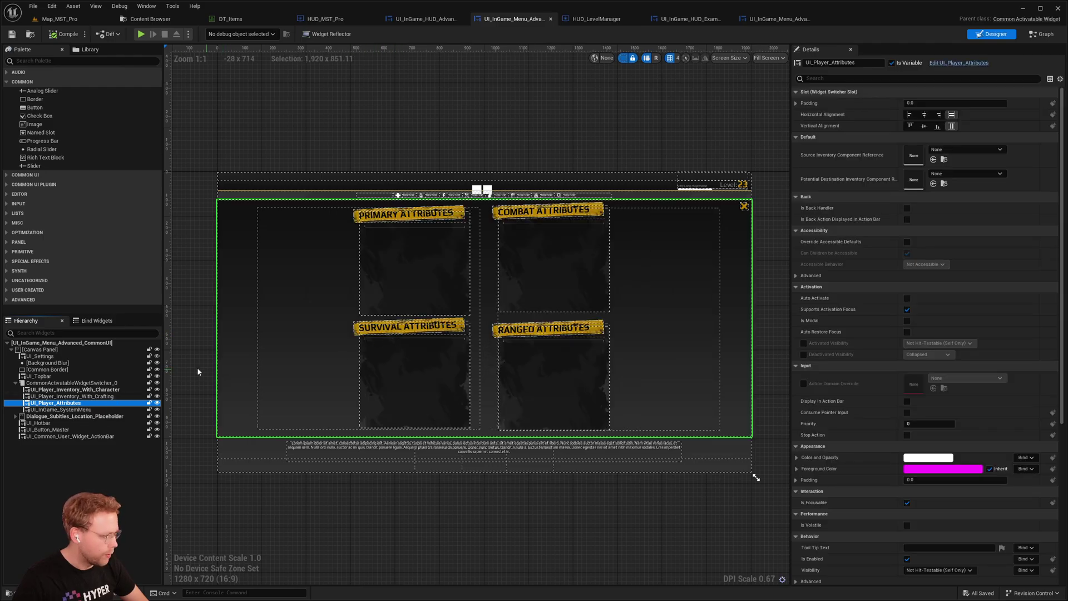
- Add UI Player Attributes with Skill Levels above UI_InGame_SystemMenu and delete UI_Player_Attributes
left_click(58, 61)
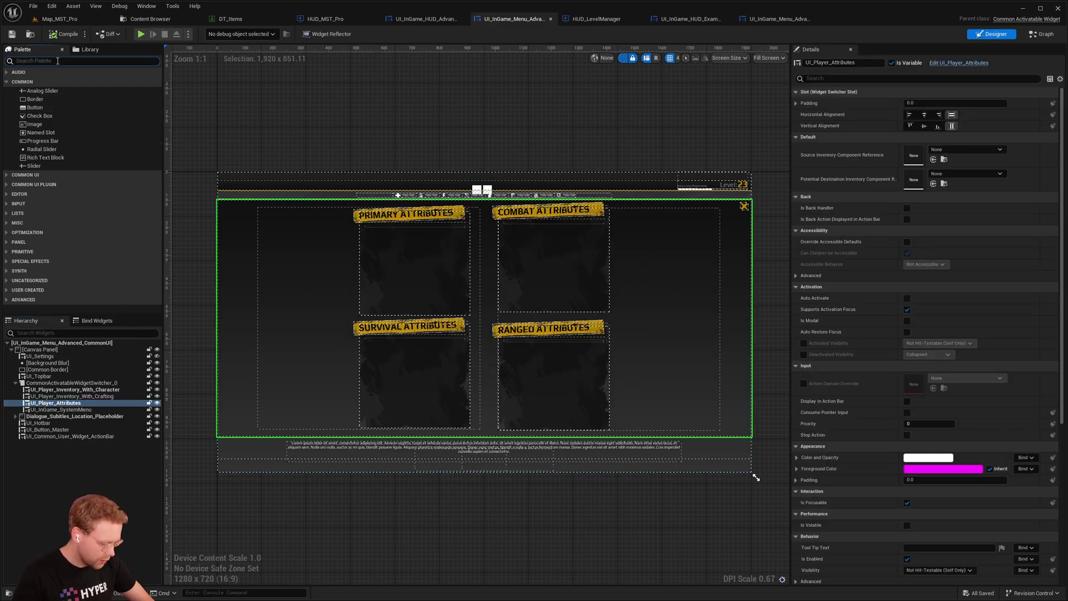
type("ui_play")
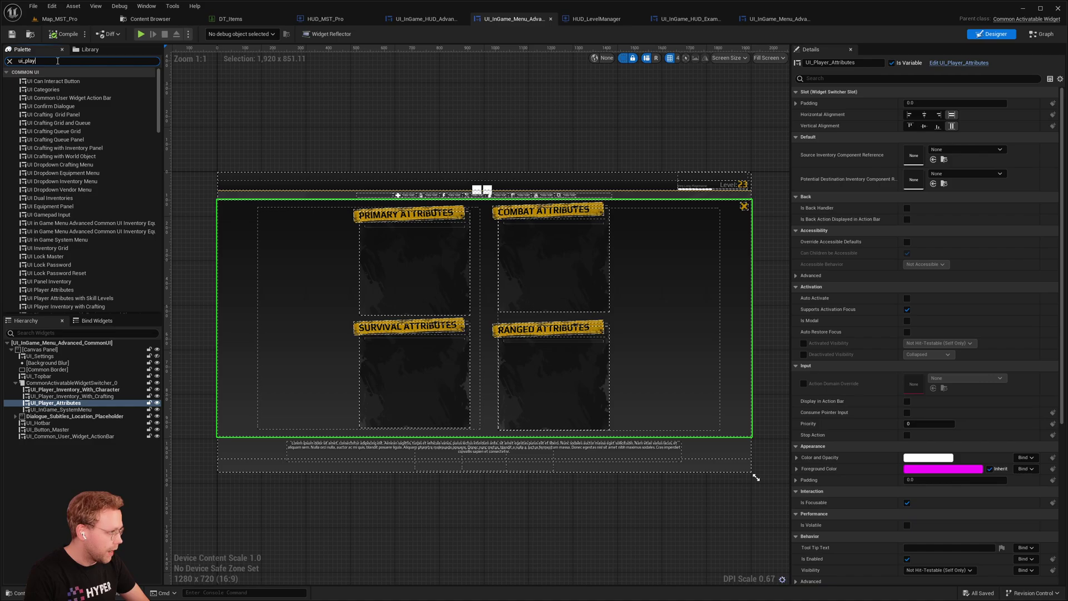
type("er")
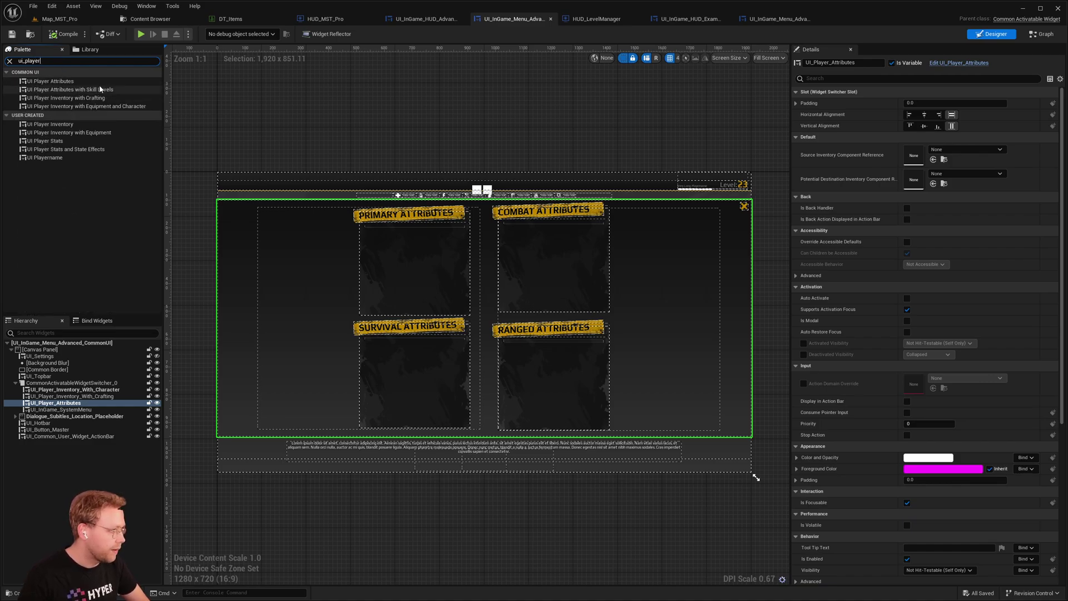
left_click_drag(66, 90, 104, 391)
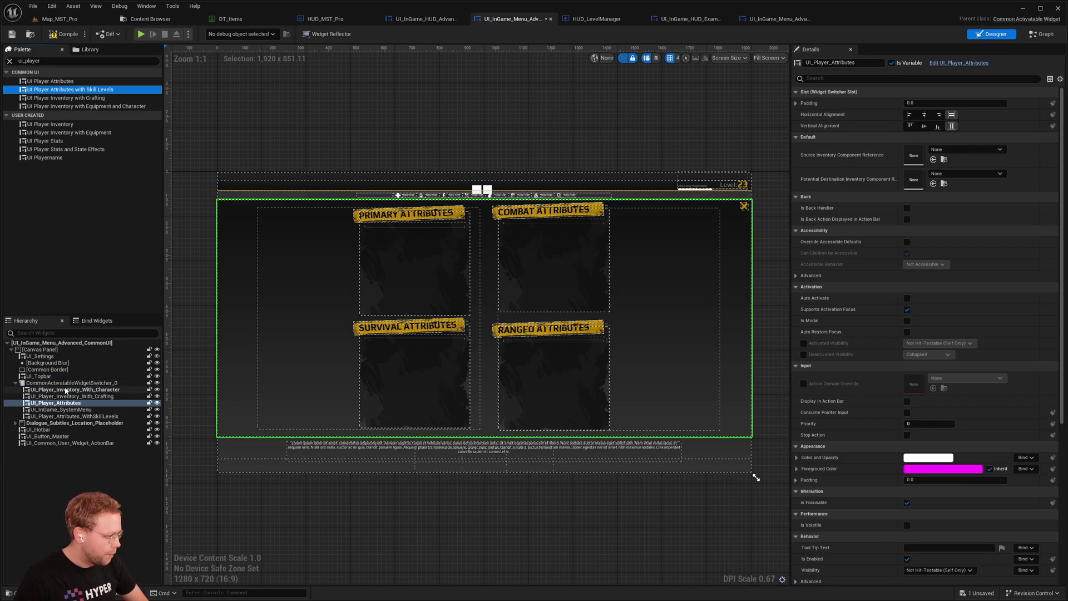
left_click(91, 418)
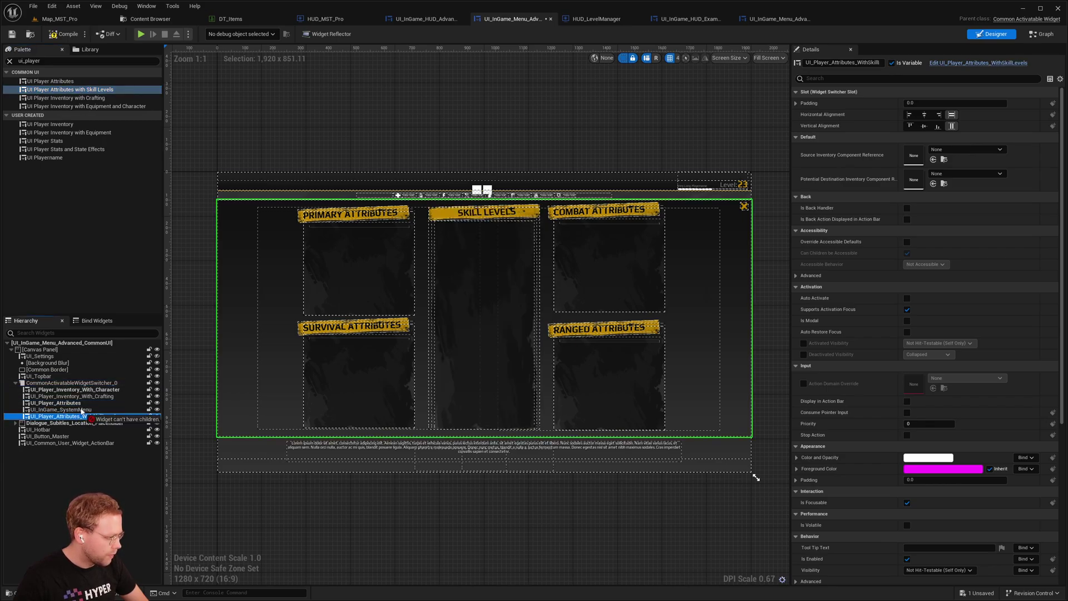
mouse_move(89, 418)
left_mouse_down()
mouse_move(79, 410)
mouse_move(95, 410)
left_mouse_up()
left_click(101, 403)
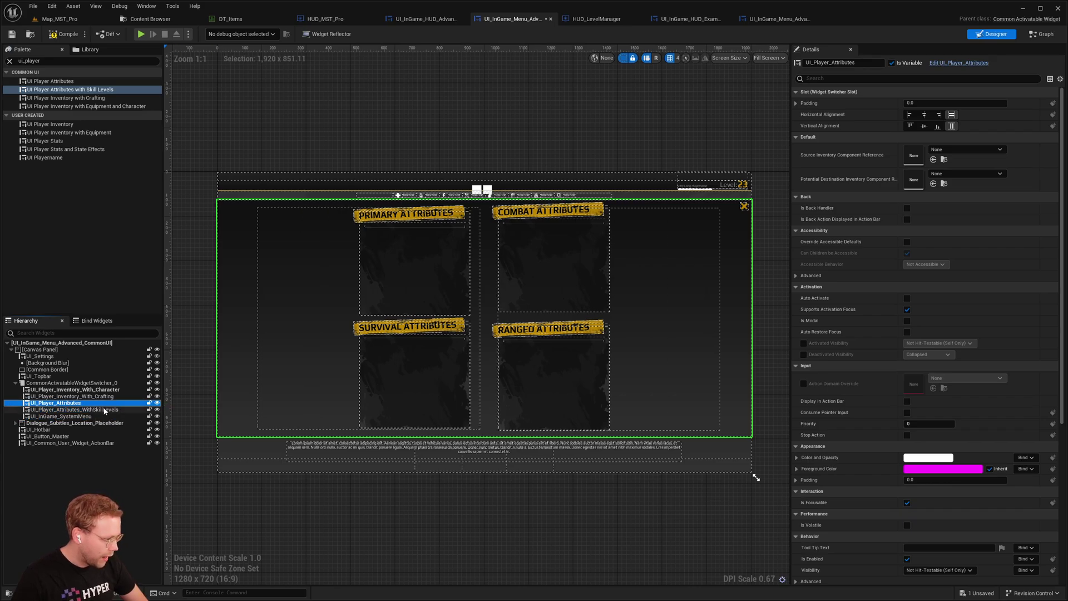
left_click(78, 397)
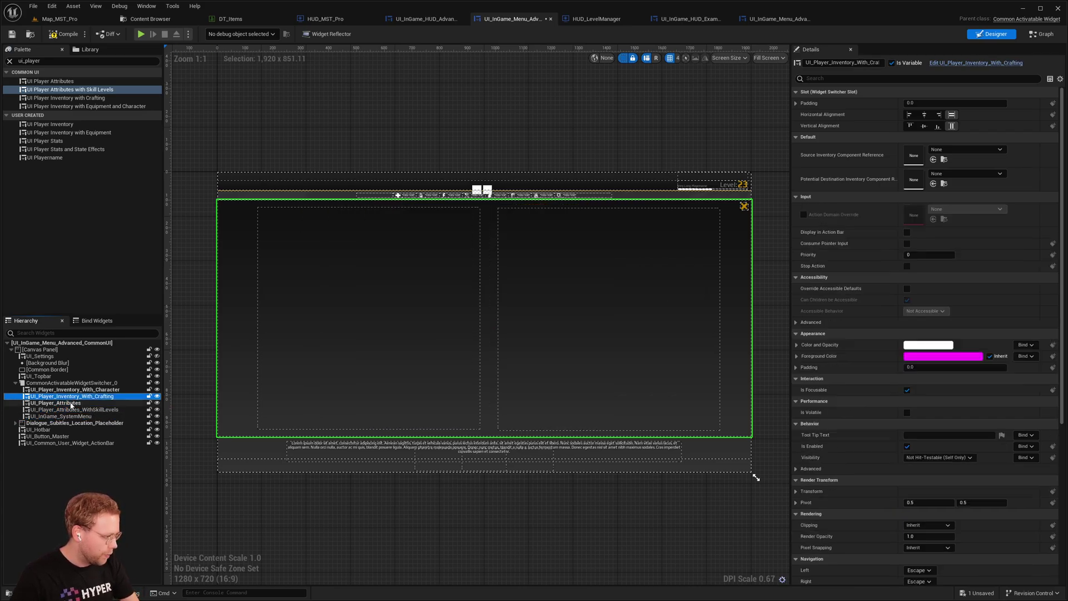
left_click(86, 404)
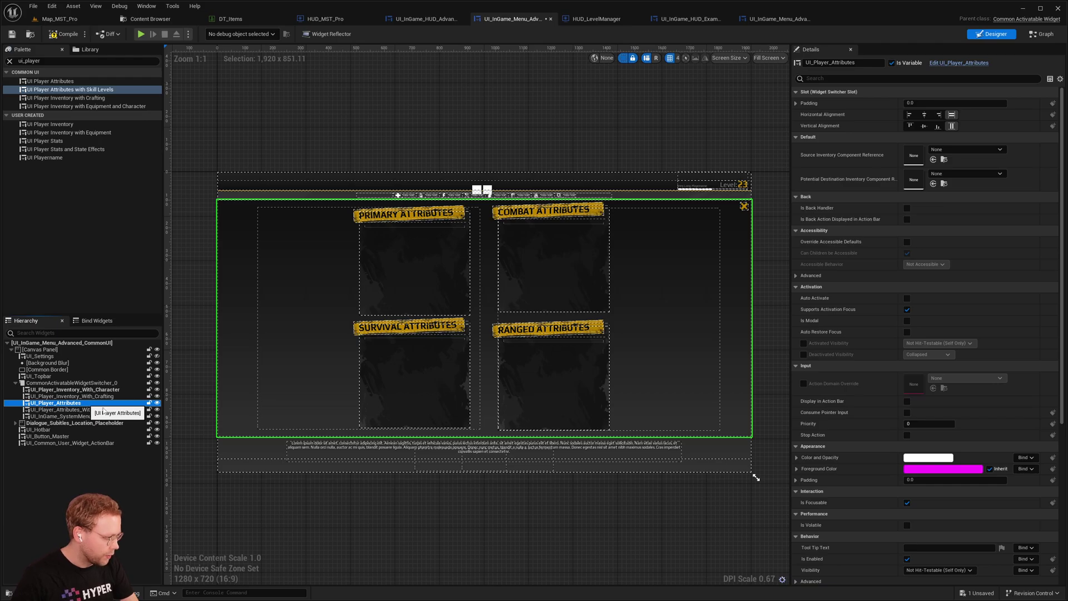
key("Delete")
left_click(84, 403)
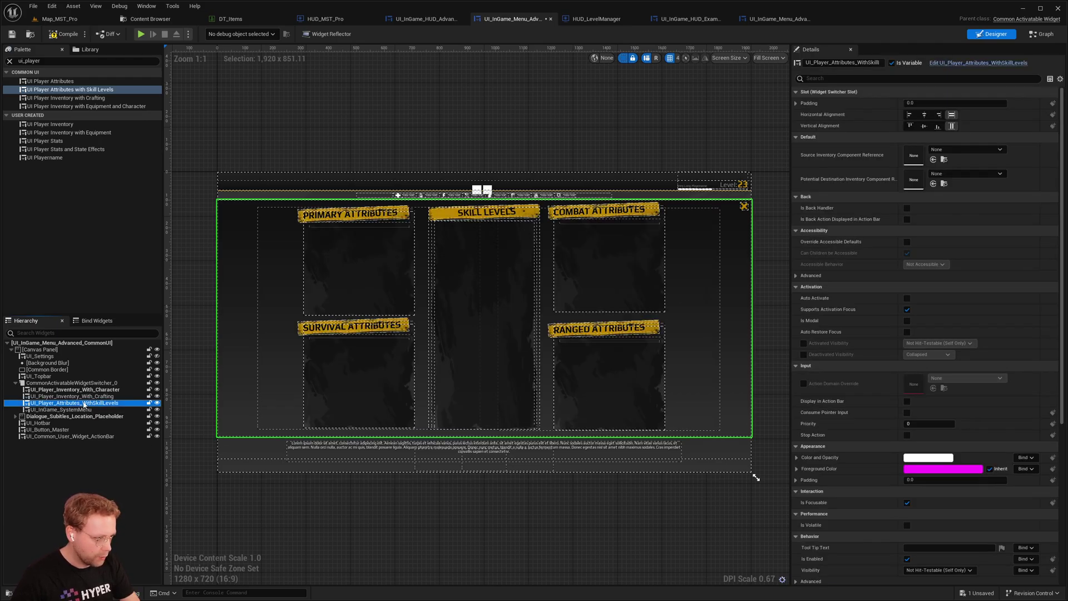
- Point UI_Topbar's third tab at UI_Player_Attributes_WithSkillLevels, label it 'Attributes & Levels', and compile
left_click(50, 376)
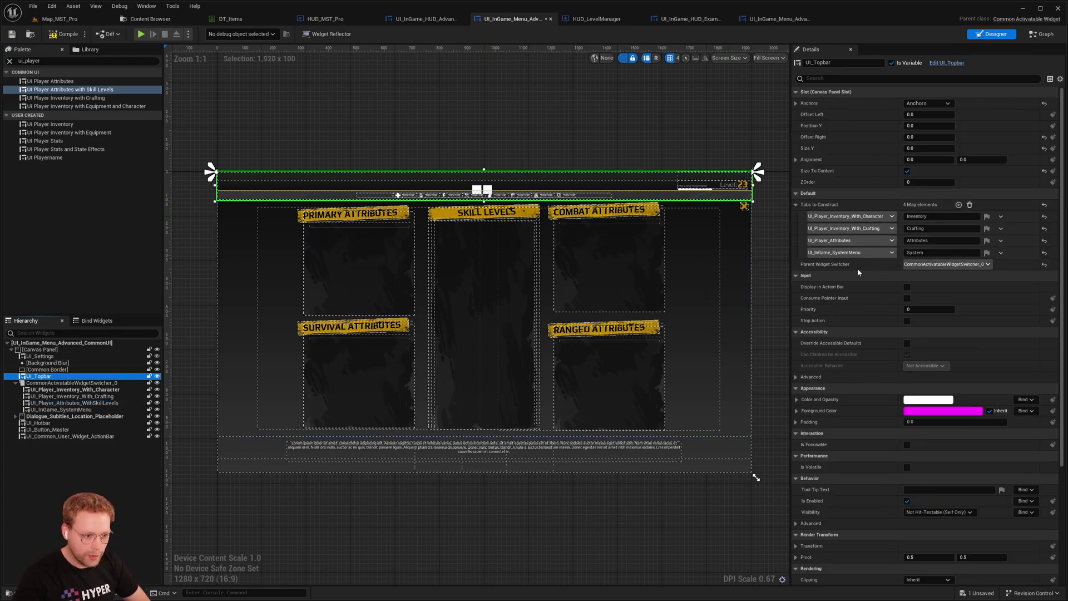
left_click(847, 242)
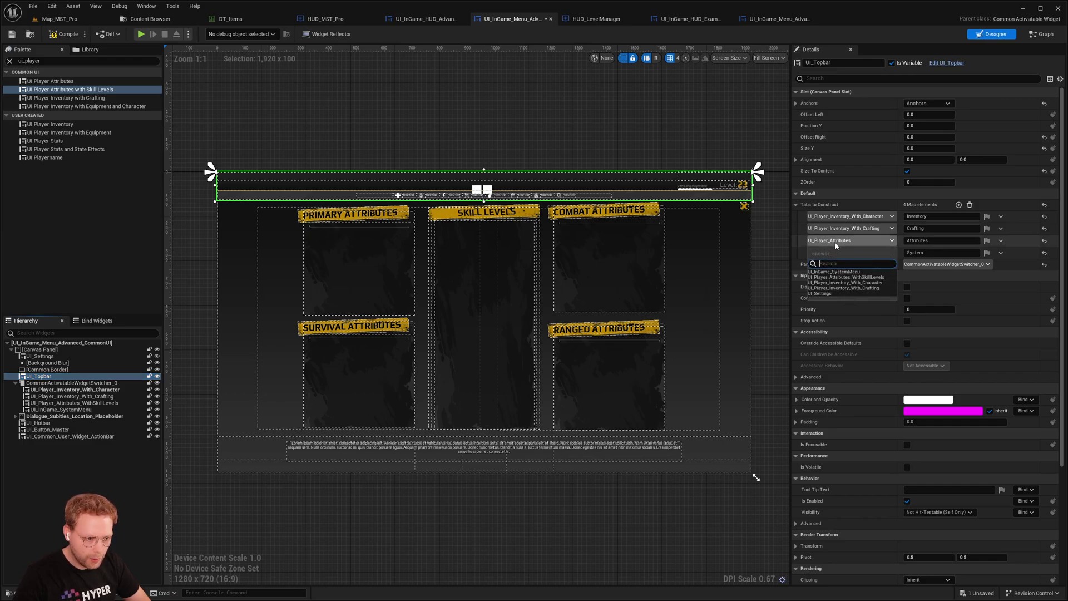
left_click(850, 278)
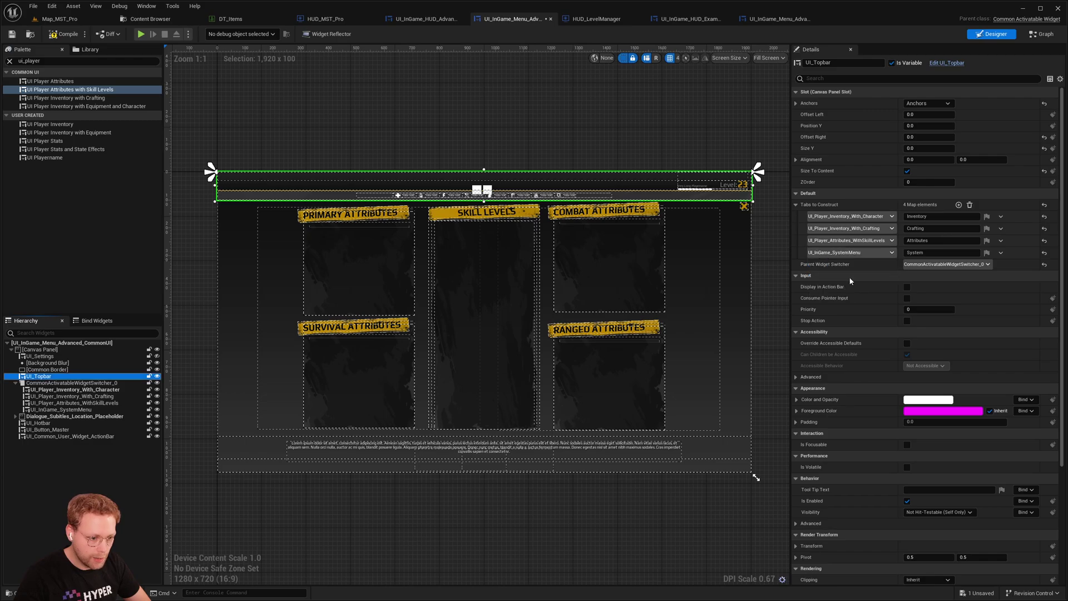
left_click(952, 240)
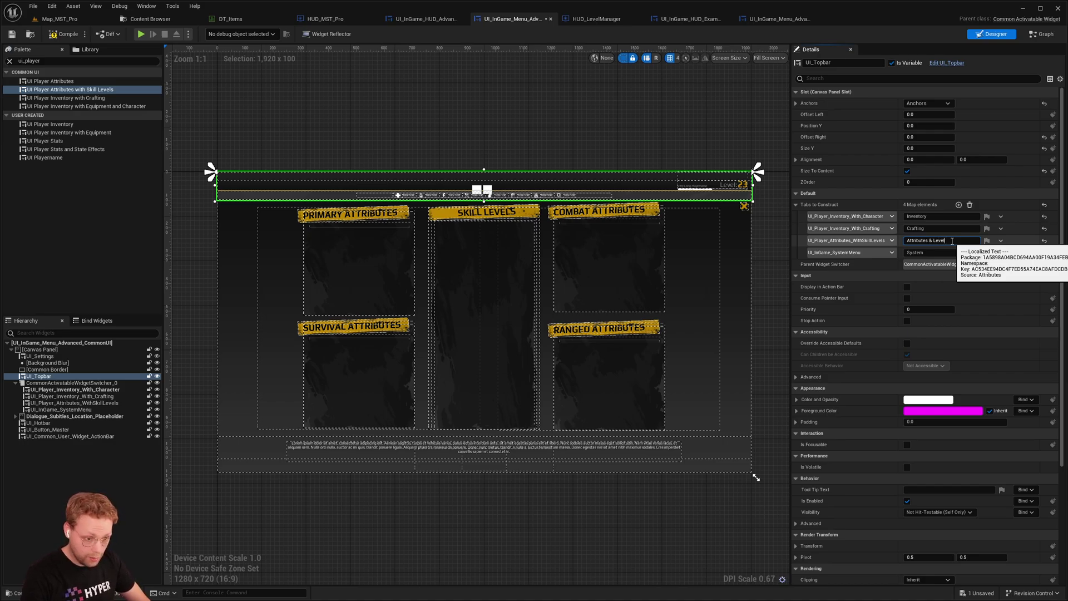
left_click(67, 37)
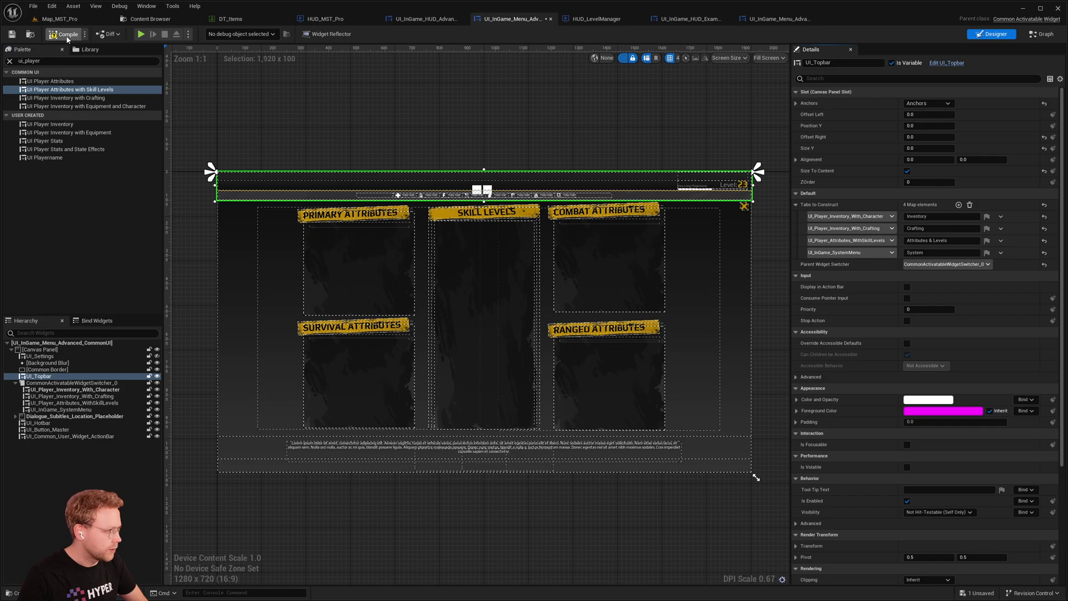
left_click(12, 35)
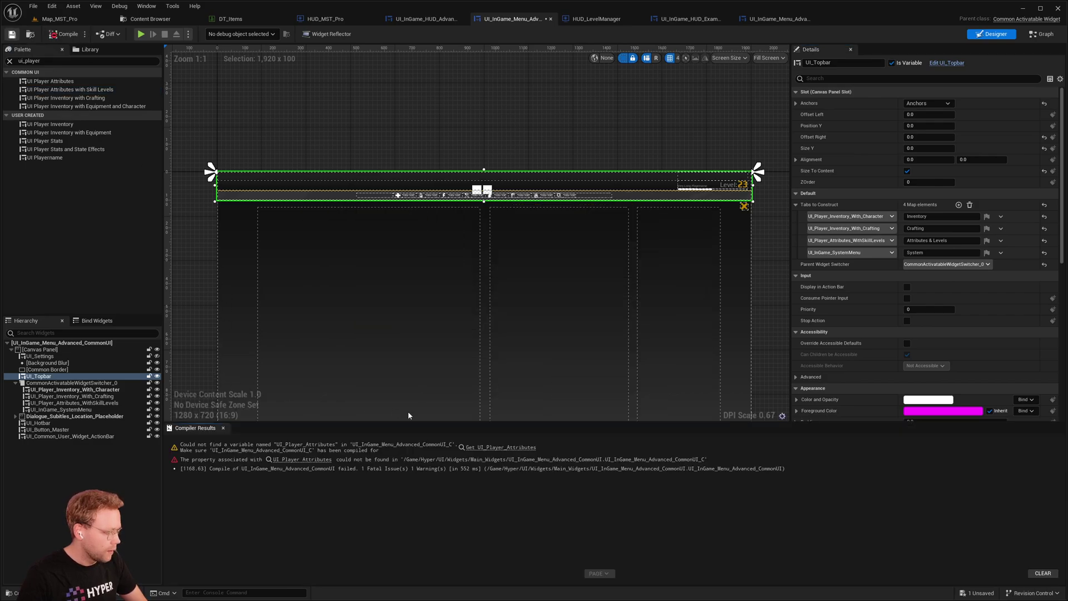
- Replace the broken reference with a UI_Player_Attributes_WithSkillLevels getter wired into the == node
left_click(490, 448)
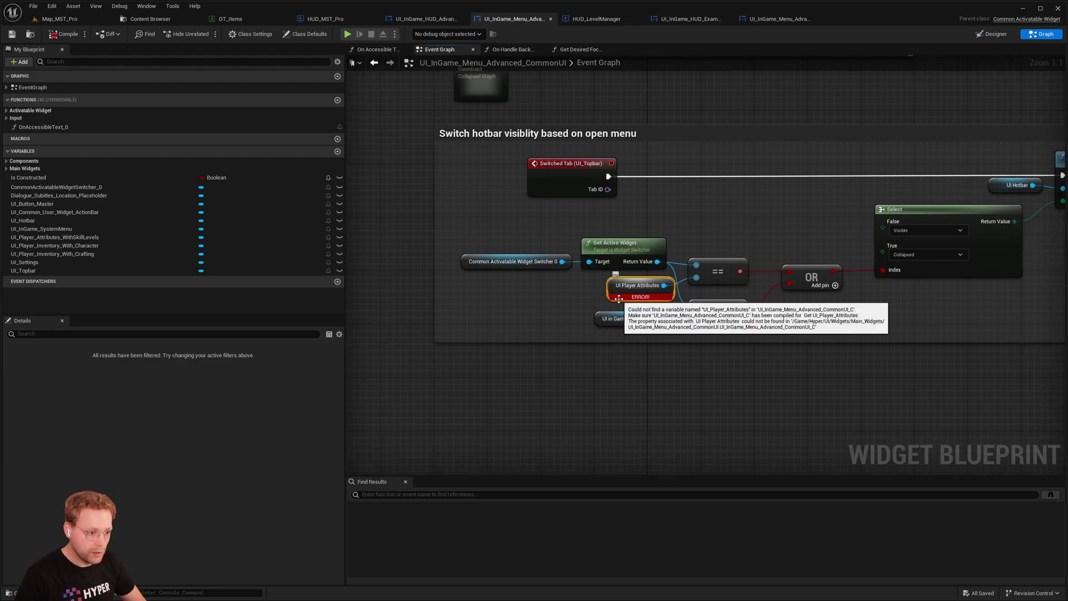
left_click(7, 169)
scroll(139, 228, "down", 1)
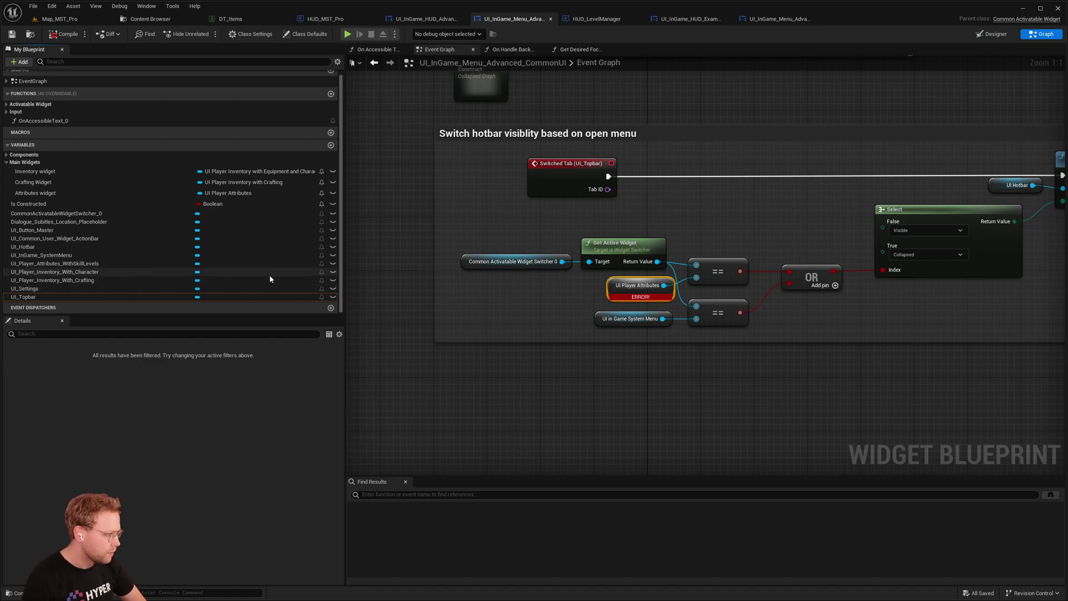
left_click_drag(150, 263, 497, 301)
left_click(554, 310)
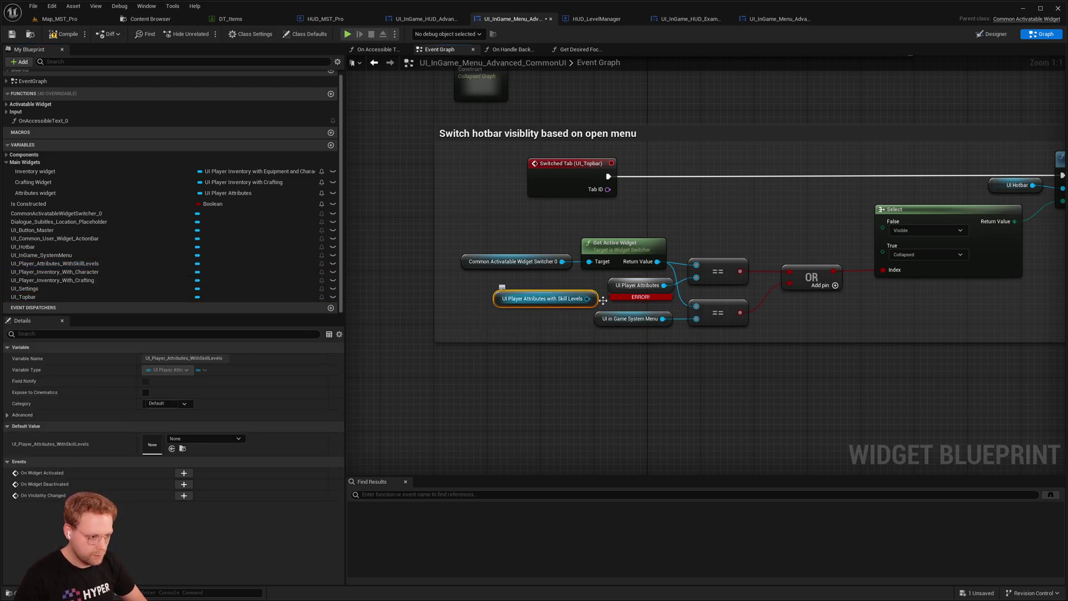
left_click_drag(696, 278, 636, 301, "ctrl")
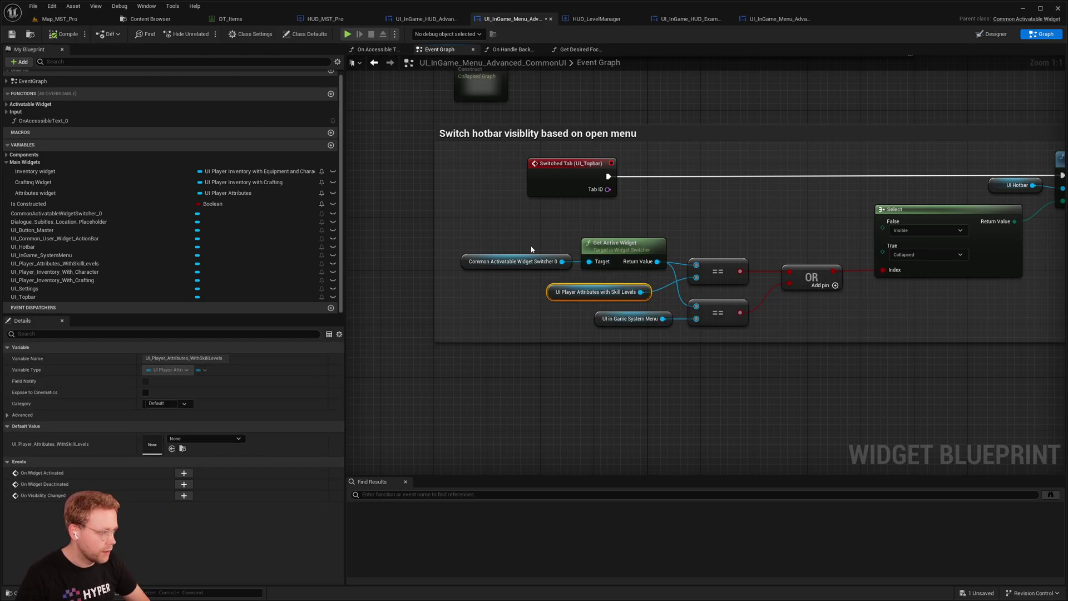
- Recompile and save the fixed menu widget, returning to the Designer view
left_click(525, 313)
left_click(11, 34)
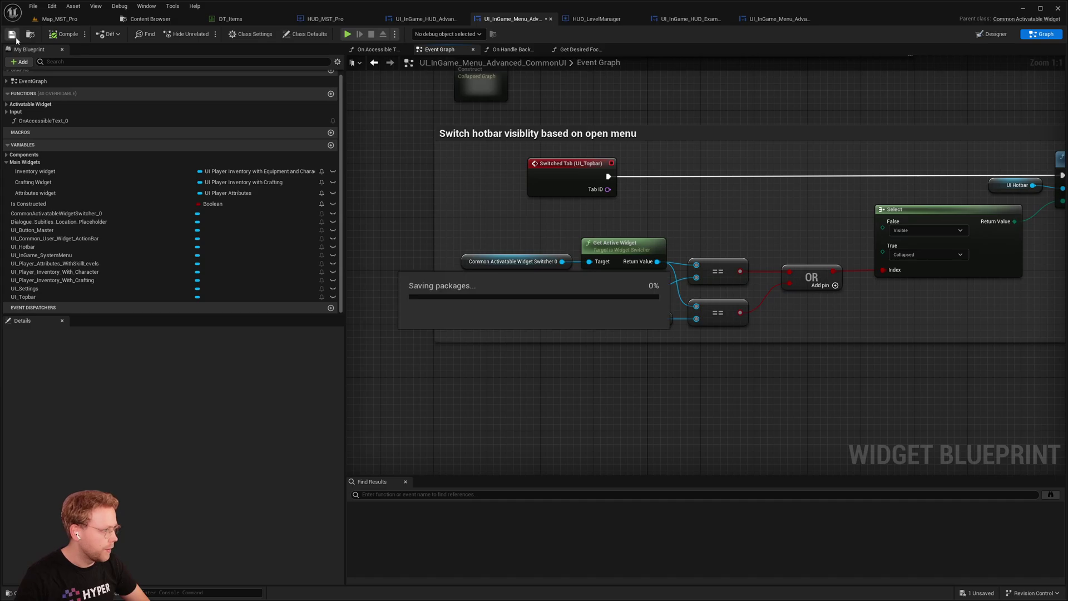
left_click(992, 35)
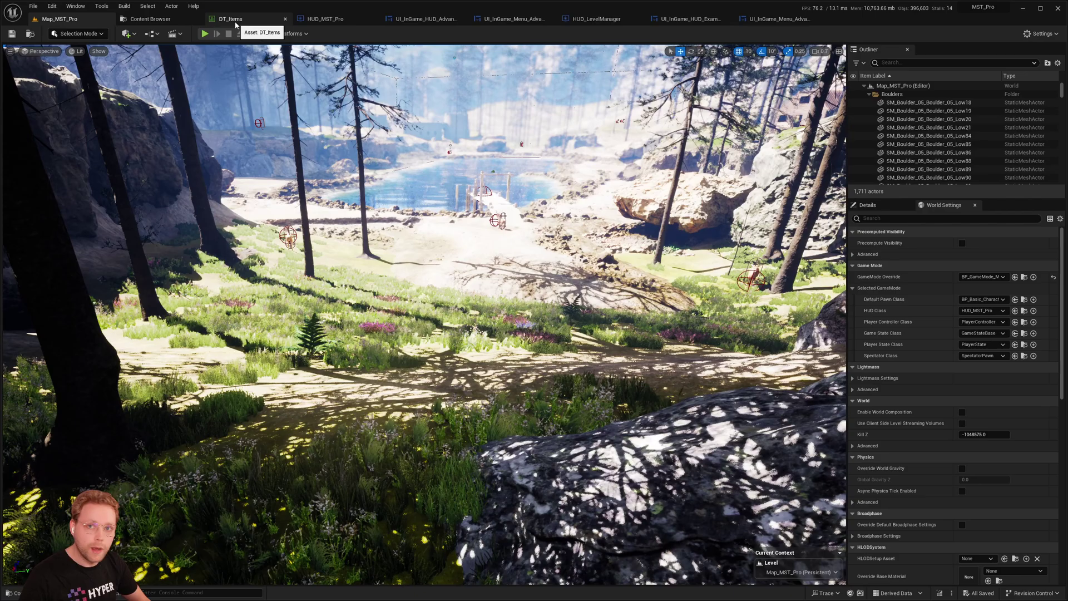
- In DT_Items, set Fiber's Amount of XP to add to 50, then search the table for 'stee'
left_click(235, 24)
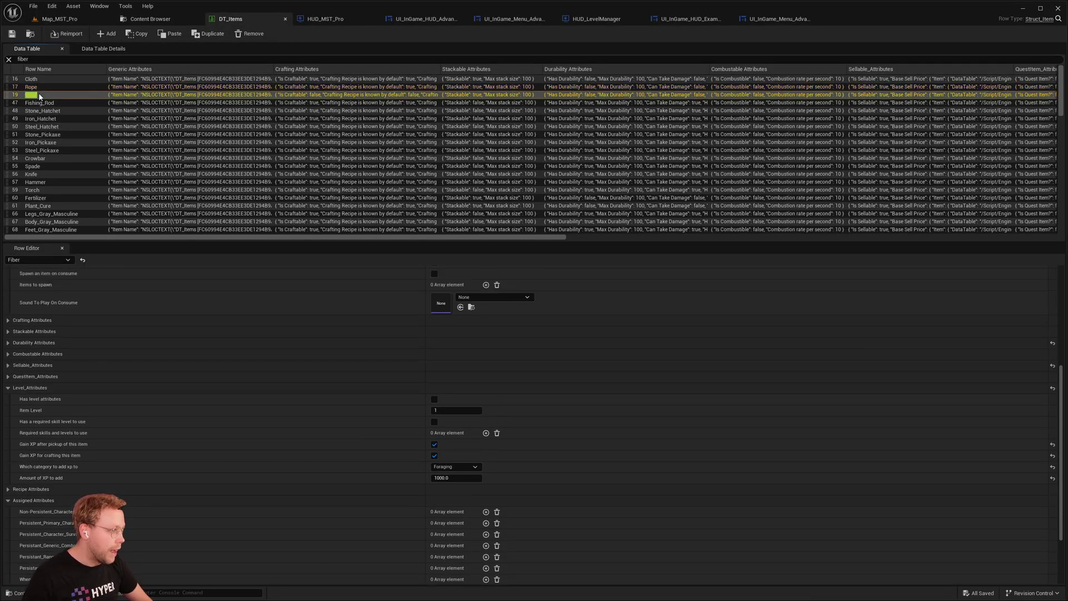
scroll(82, 421, "down", 3)
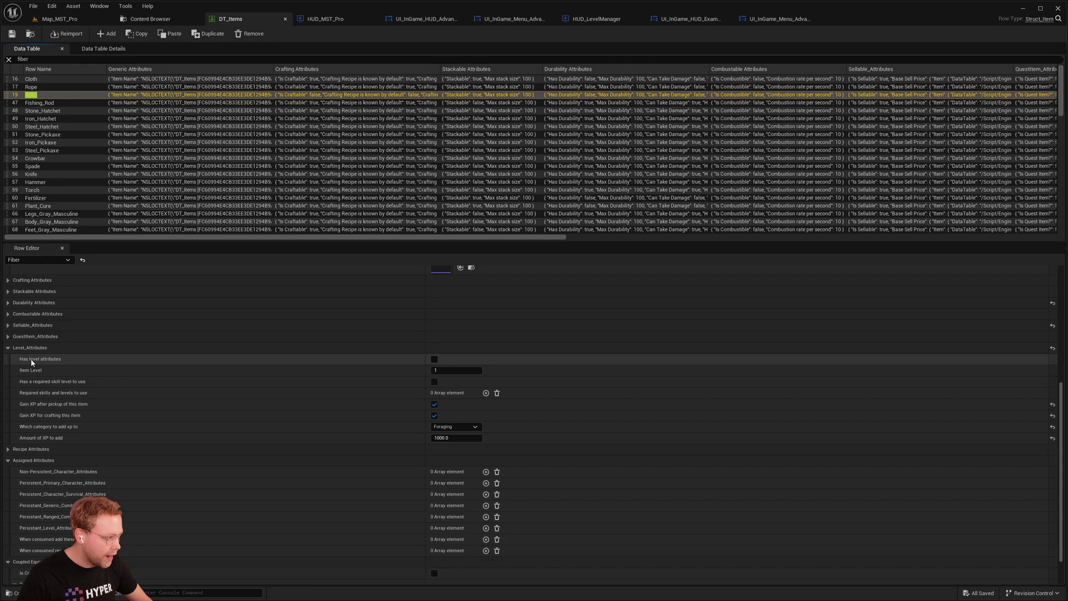
left_click(440, 370)
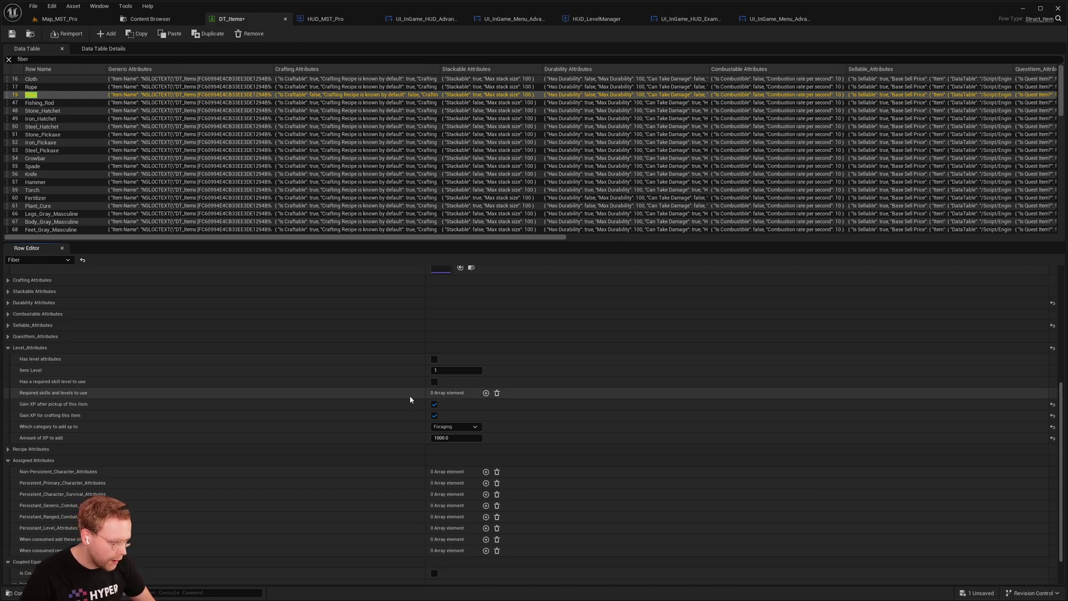
left_click(449, 438)
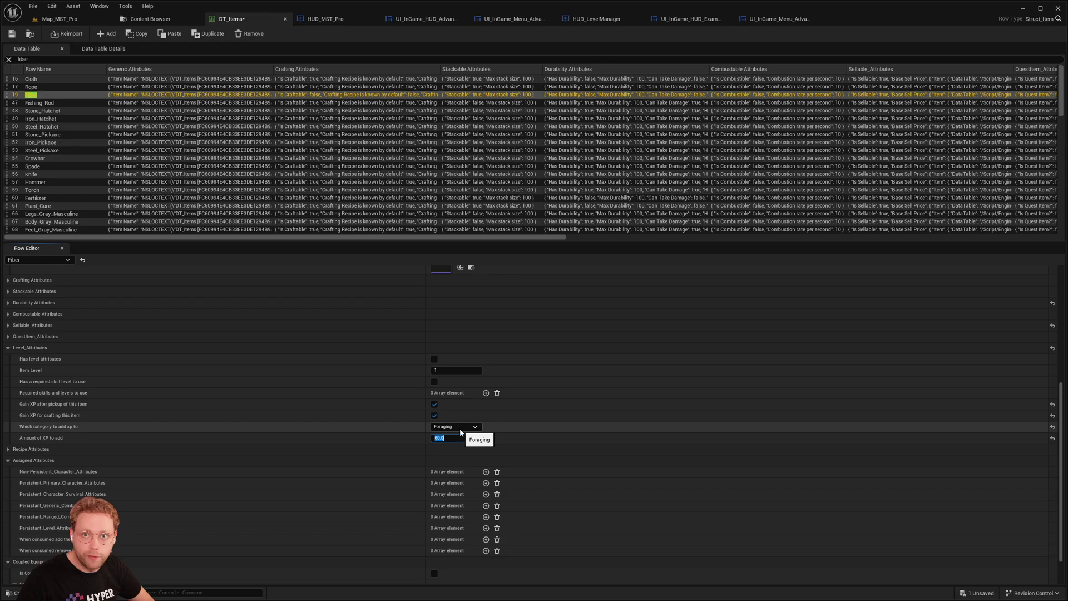
left_click(52, 60)
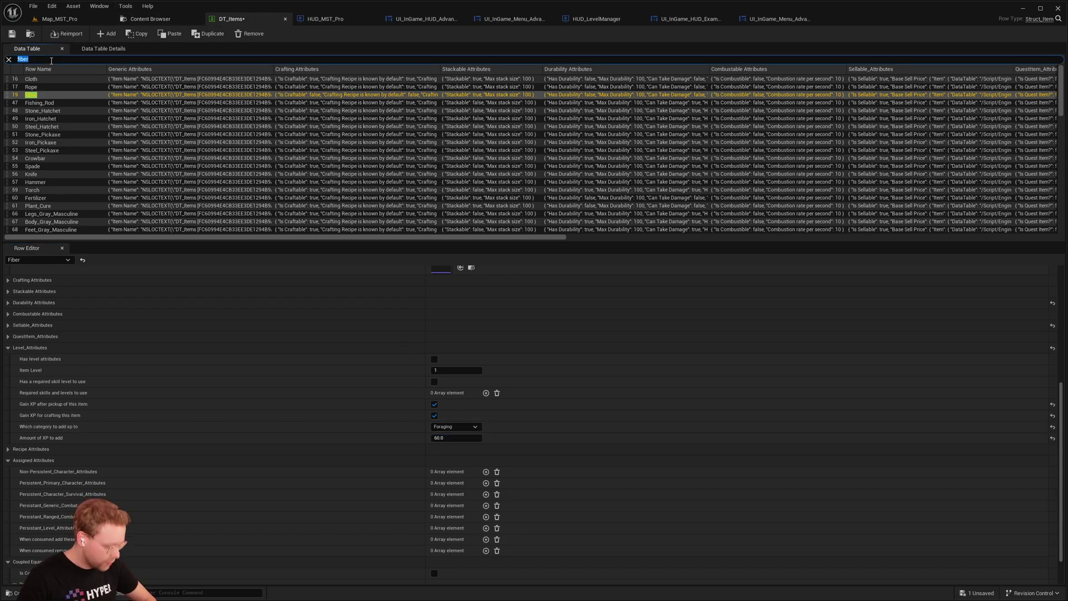
type("steel sword")
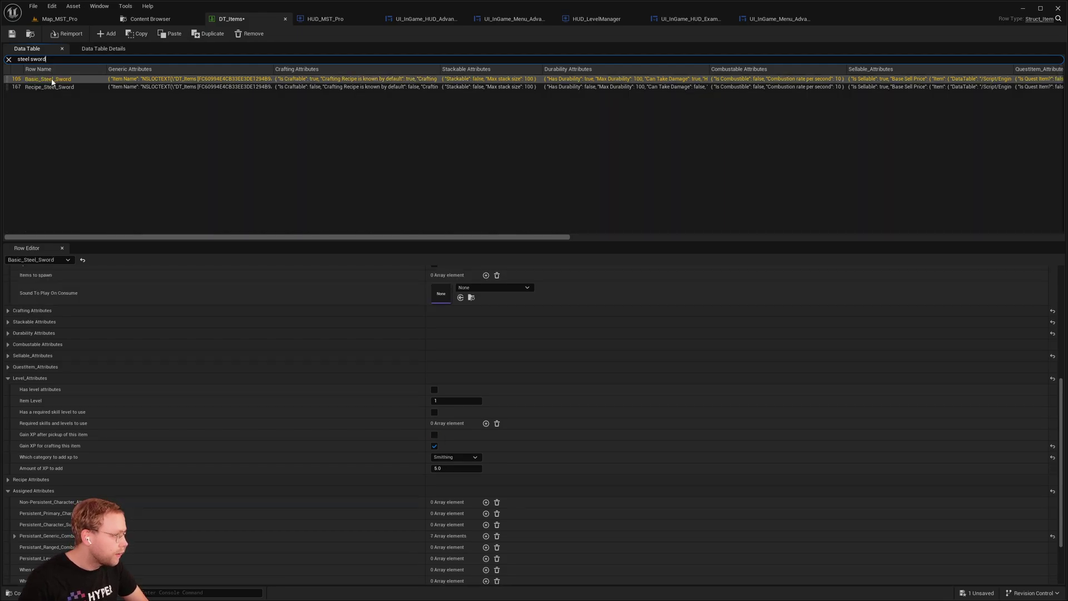
- Search DT_Items for 'iron sword' and open the Basic_Iron_Sword row
left_click(52, 82)
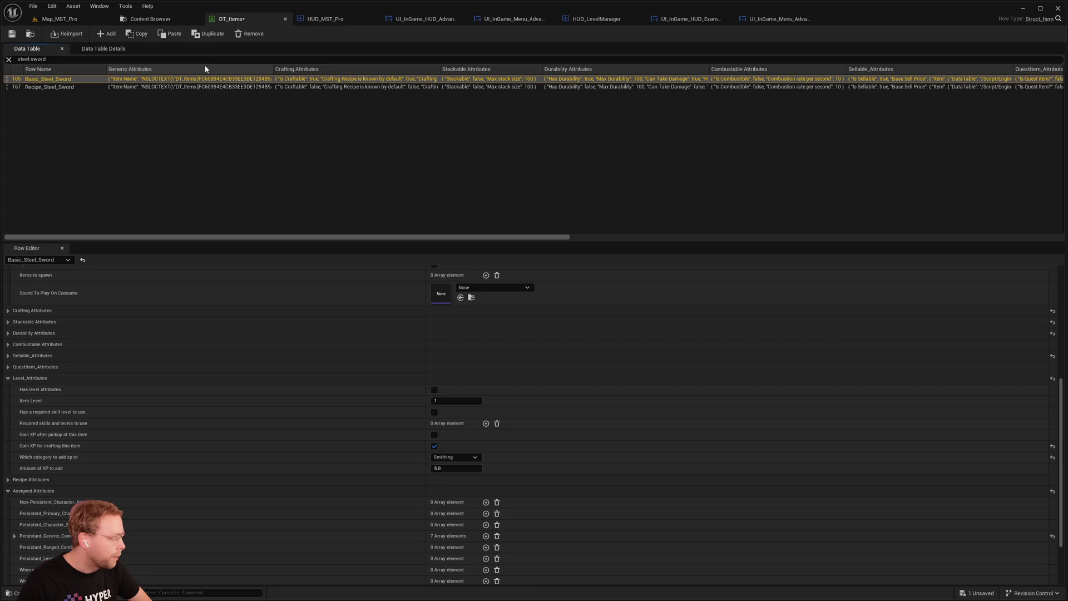
double_click(54, 59)
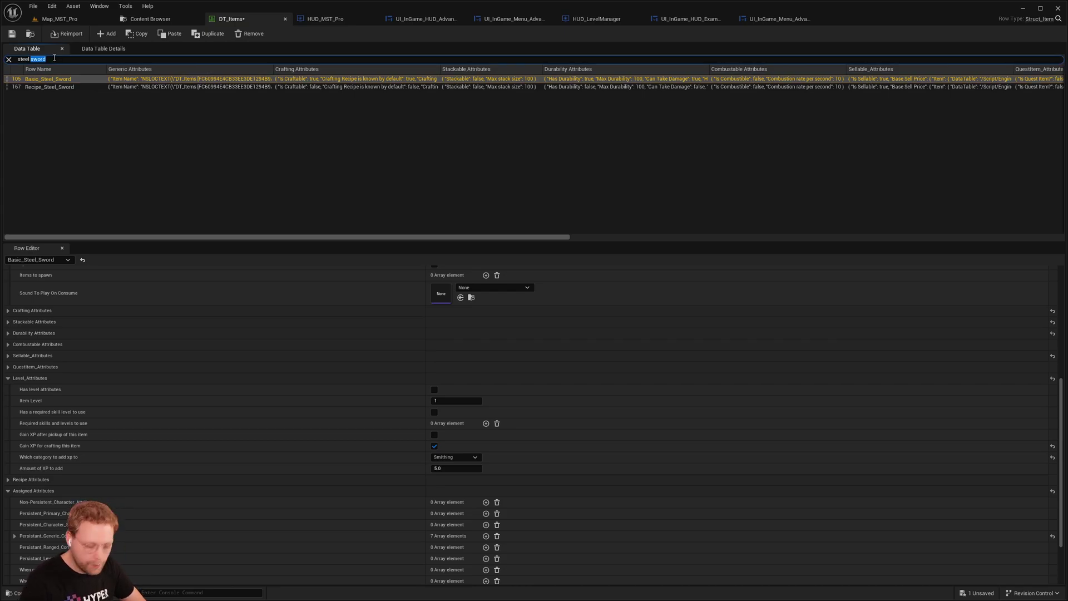
type("iro")
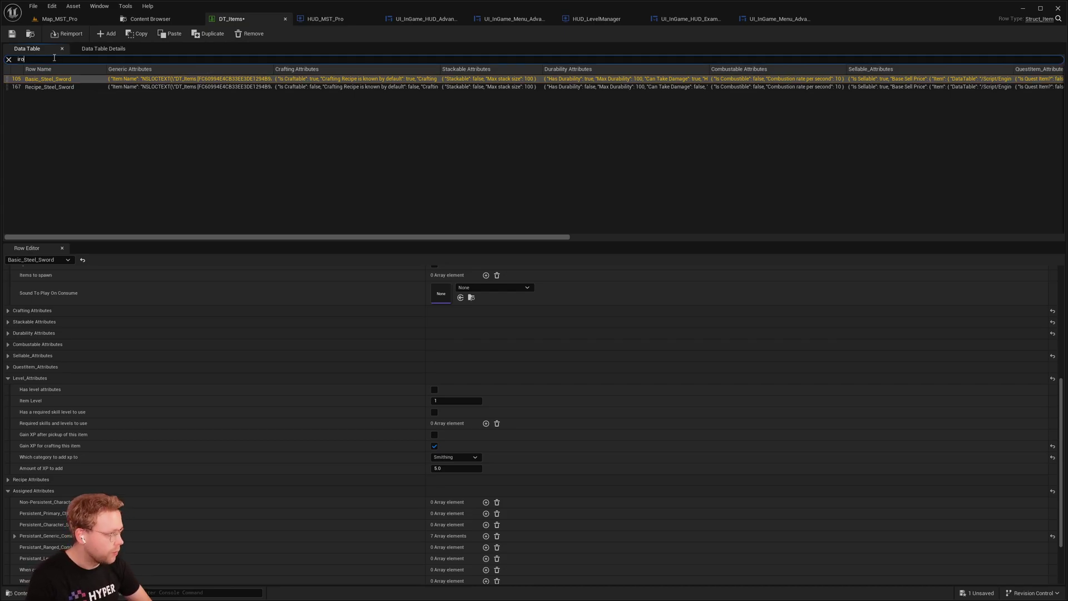
type("n swor")
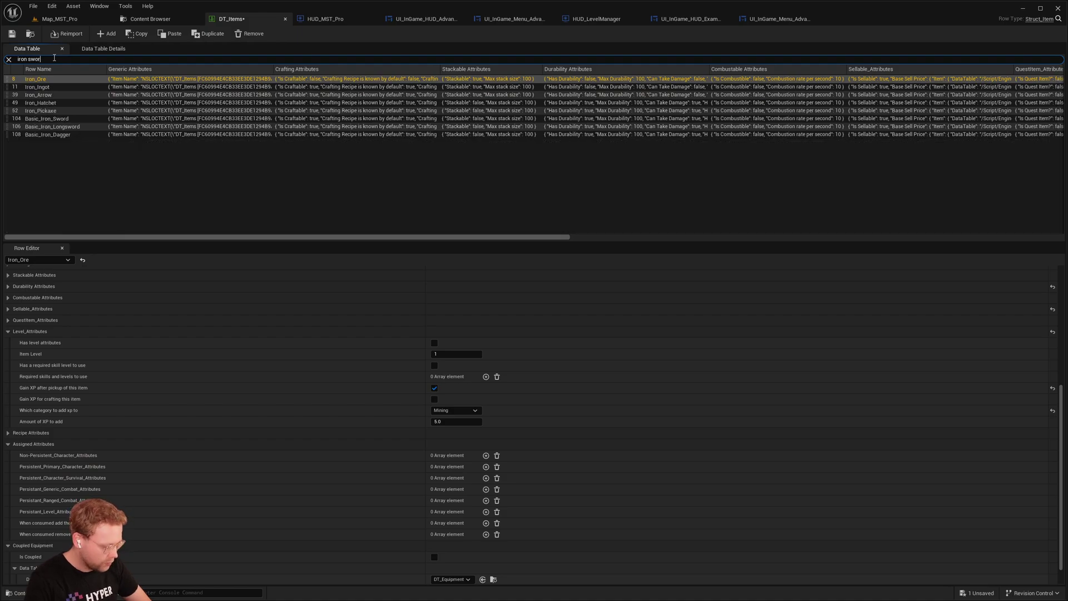
type("d")
left_click(53, 79)
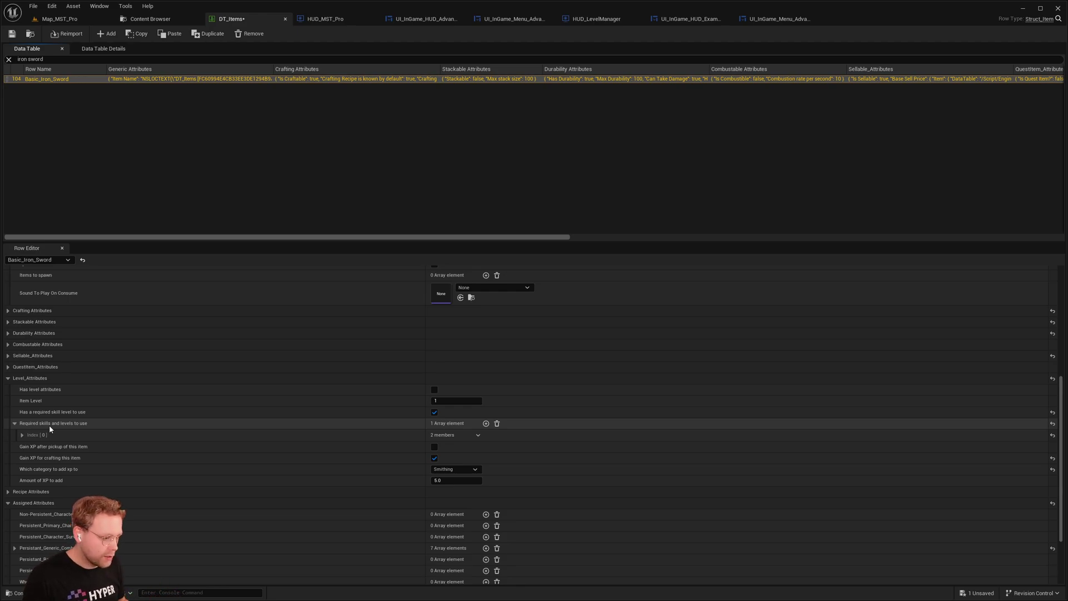
- Set required skill index 0 to Foraging at level 2 and save DT_Items
left_click(22, 434)
left_click(453, 446)
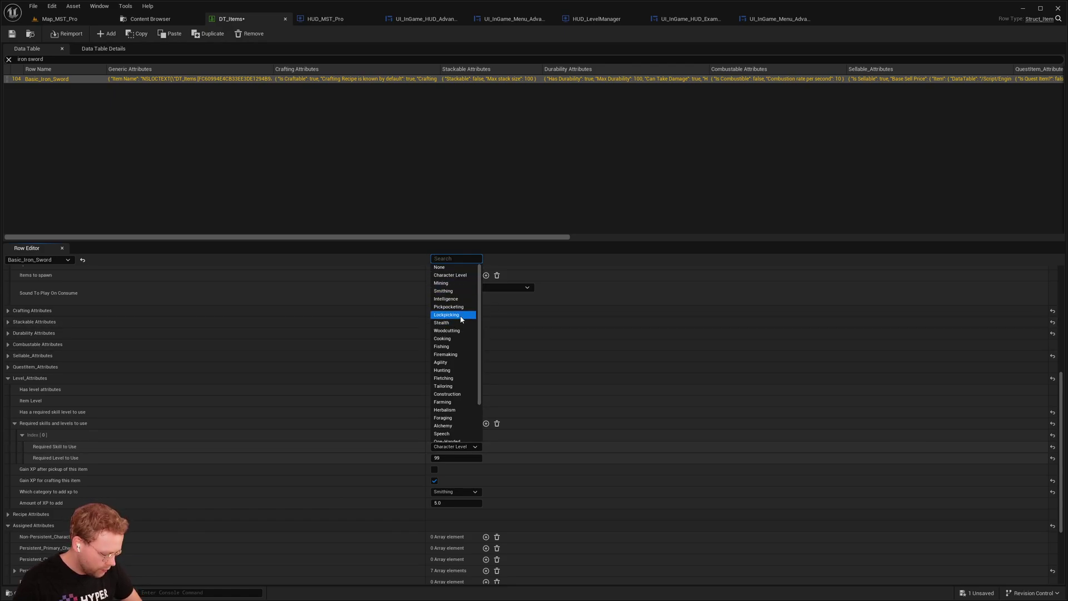
type("for")
left_click(447, 464)
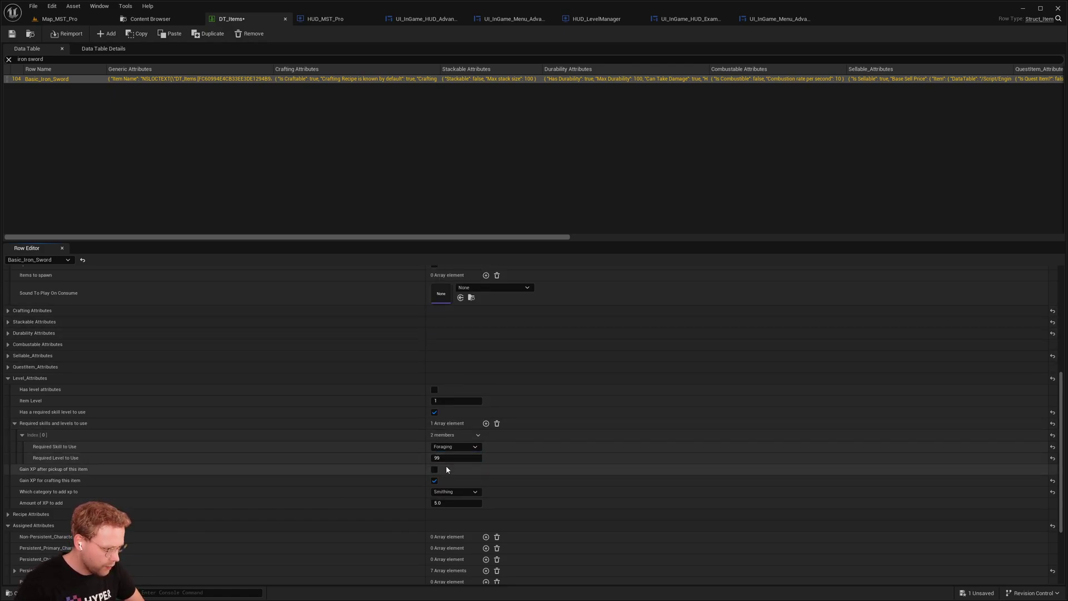
left_click(480, 457)
type("2")
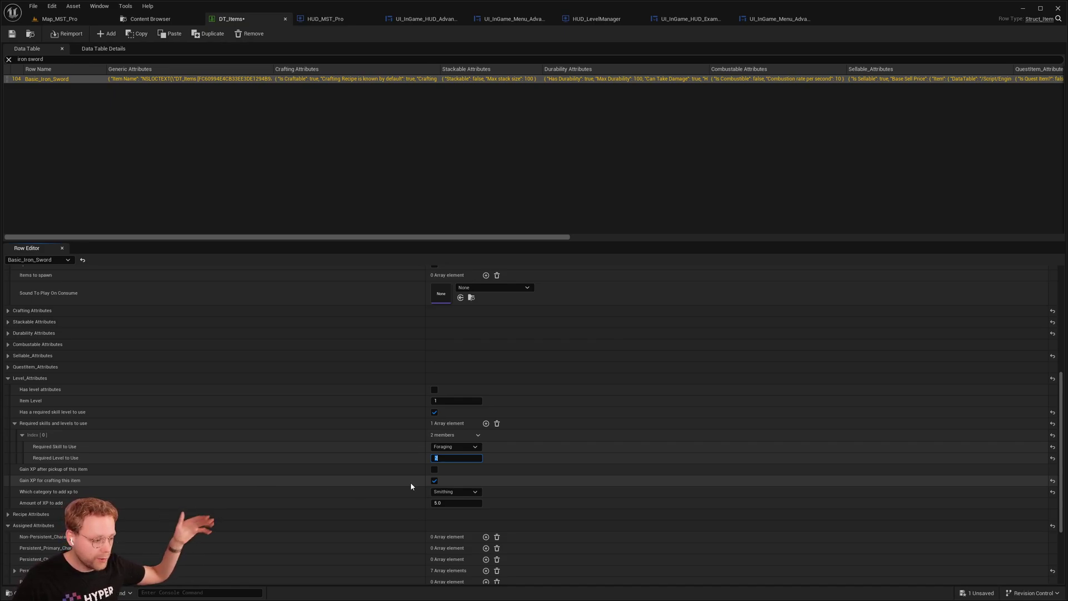
left_click(11, 34)
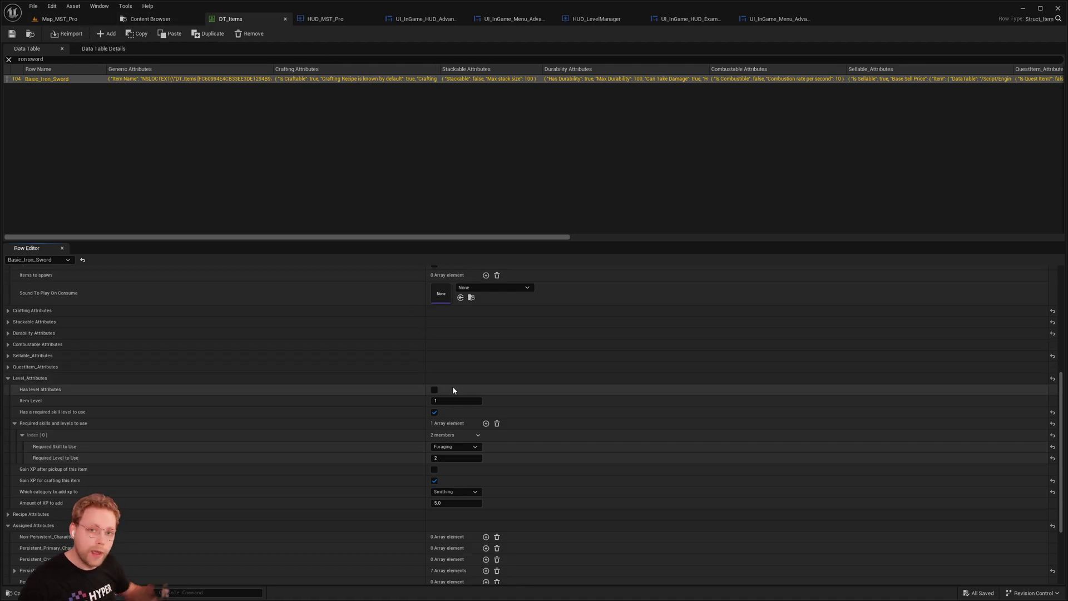
- Play Map_MST_Pro, run the character to the fern, and pick up its fiber
left_click(60, 19)
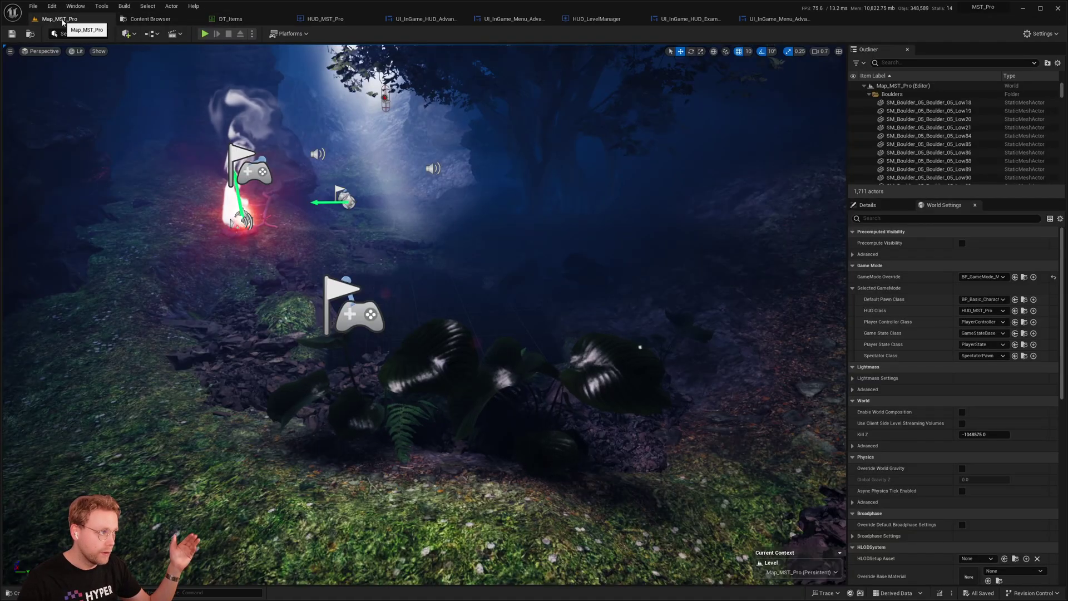
right_click_drag(434, 247, 294, 104)
key("alt+p")
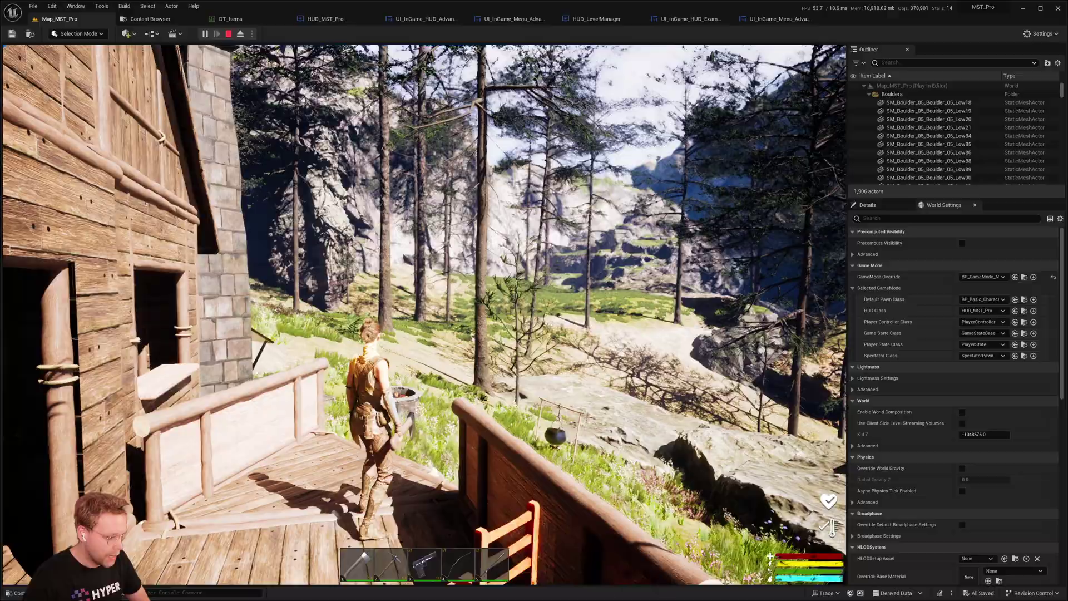
key("w")
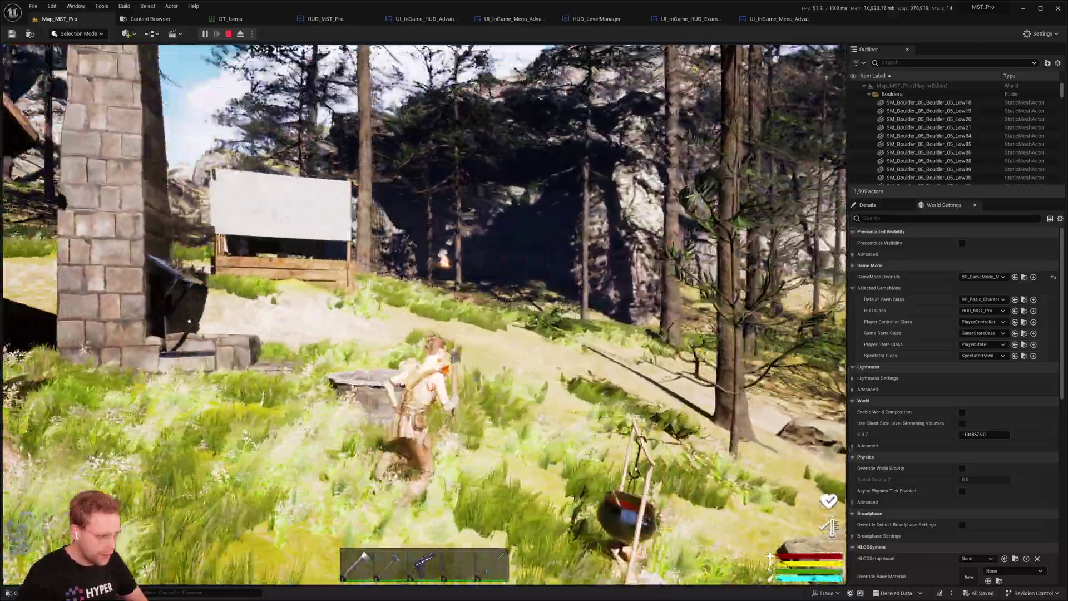
key("w")
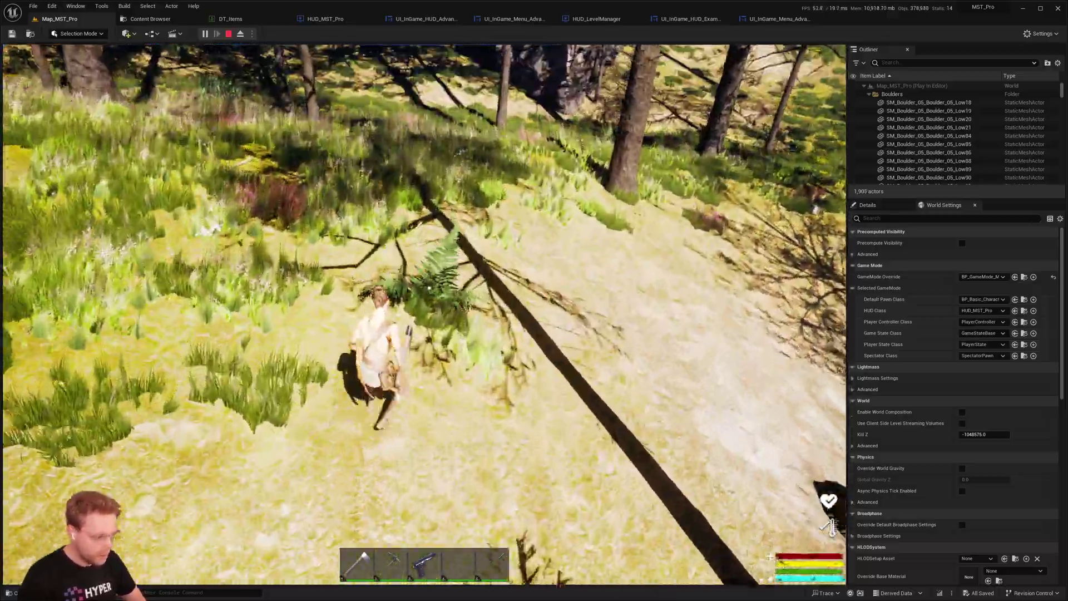
key("e")
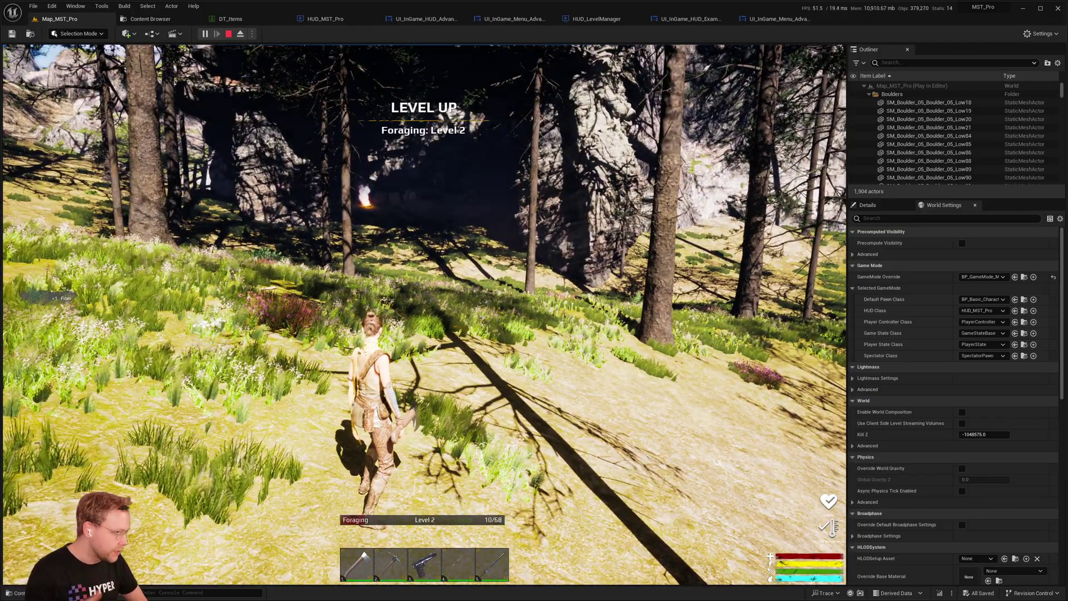
- Open the menu, check Foraging on the Attributes & Levels page, and return to inventory
key("w")
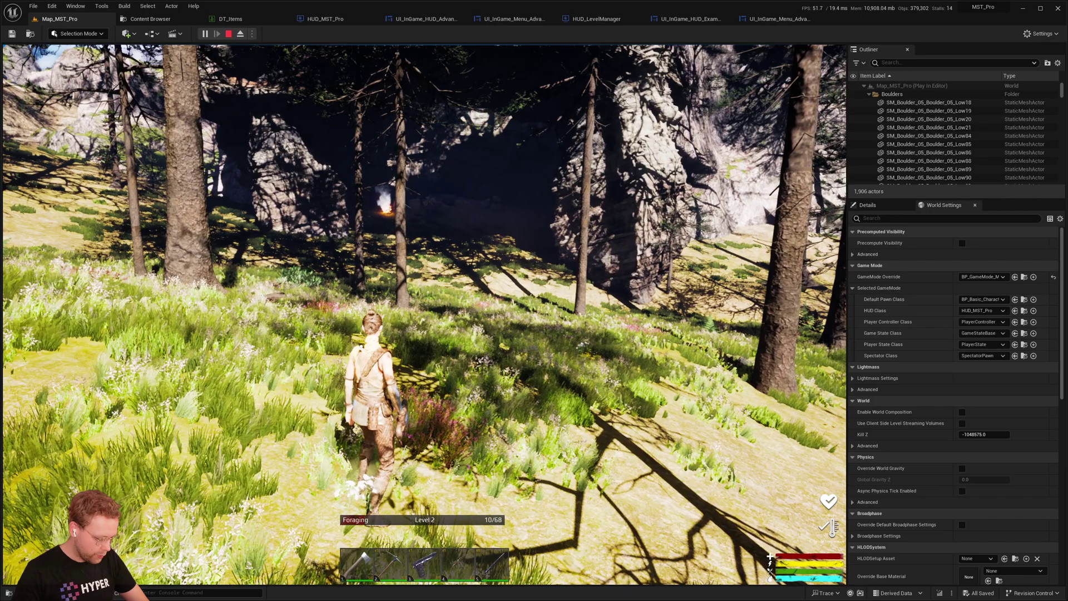
key("i")
left_click(455, 64)
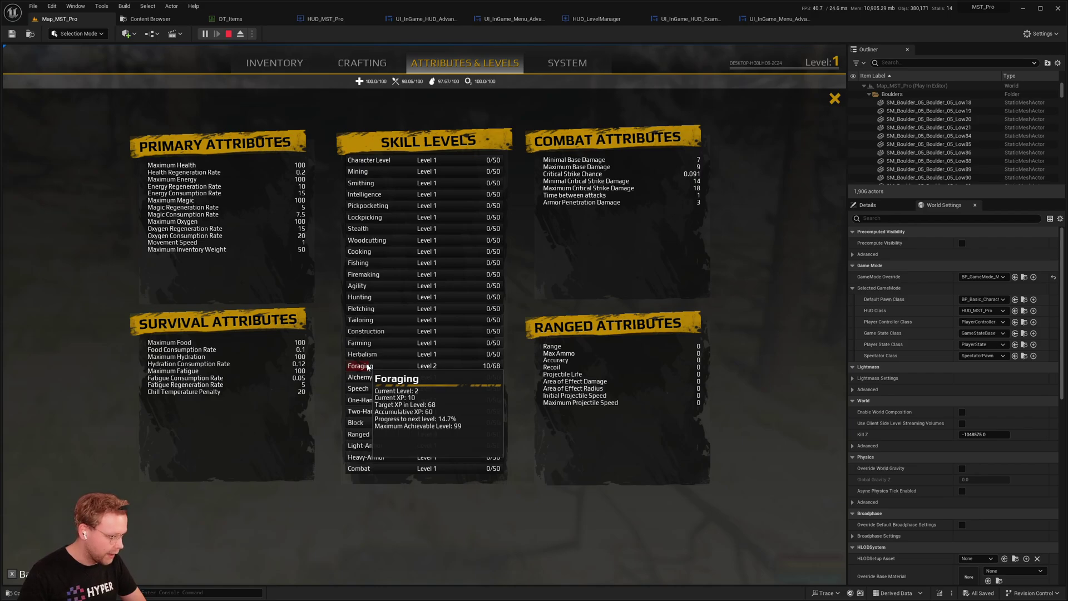
key("i")
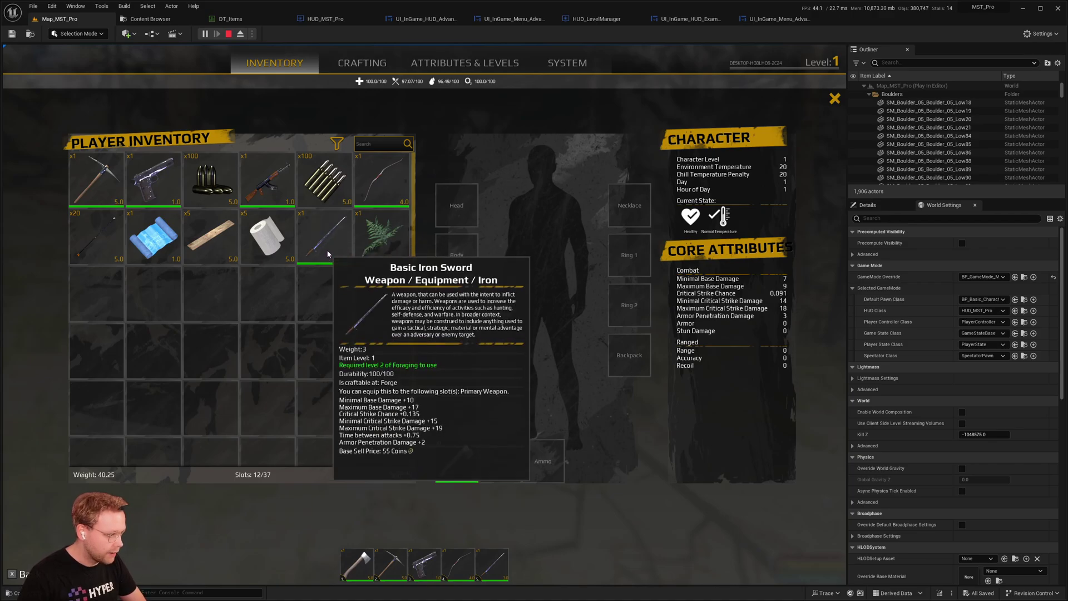
- Try equipping and unequipping the Basic Iron Sword and the Steel Hatchet from the inventory
right_click(326, 247)
mouse_move(453, 468)
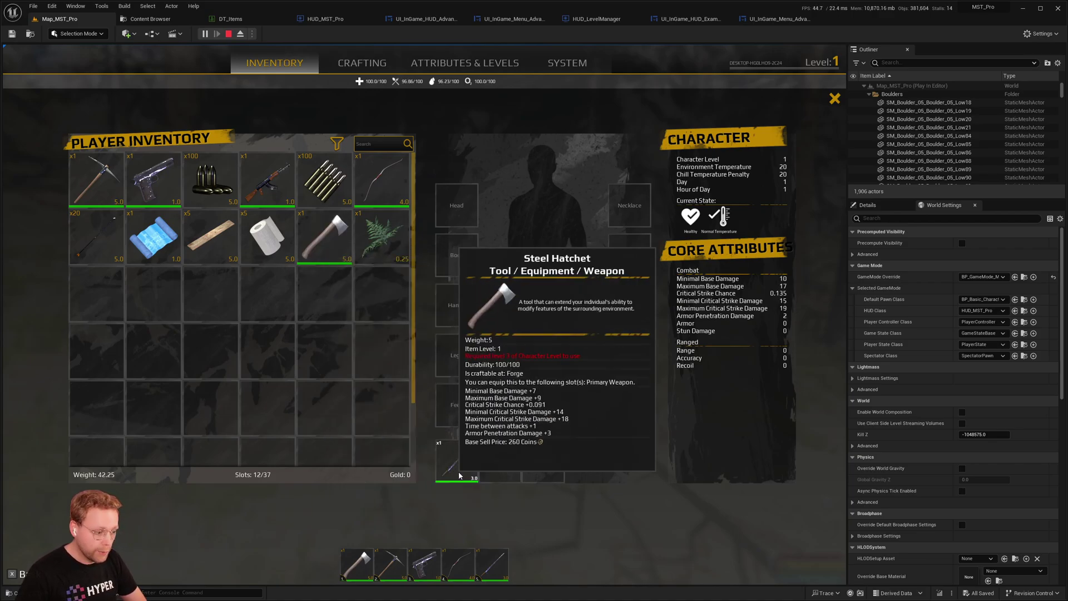
right_click(453, 464)
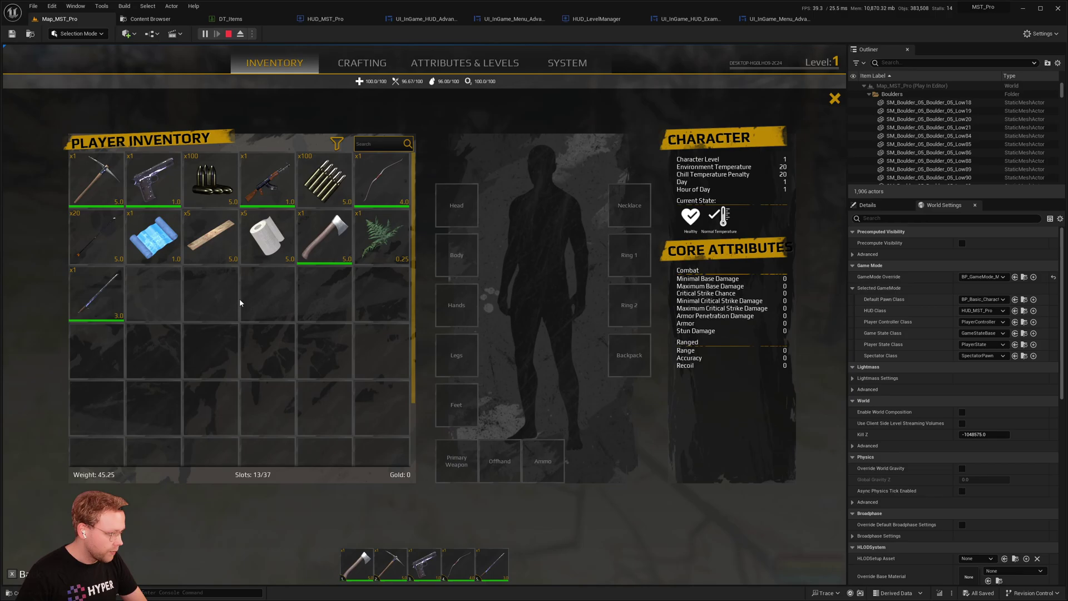
mouse_move(333, 243)
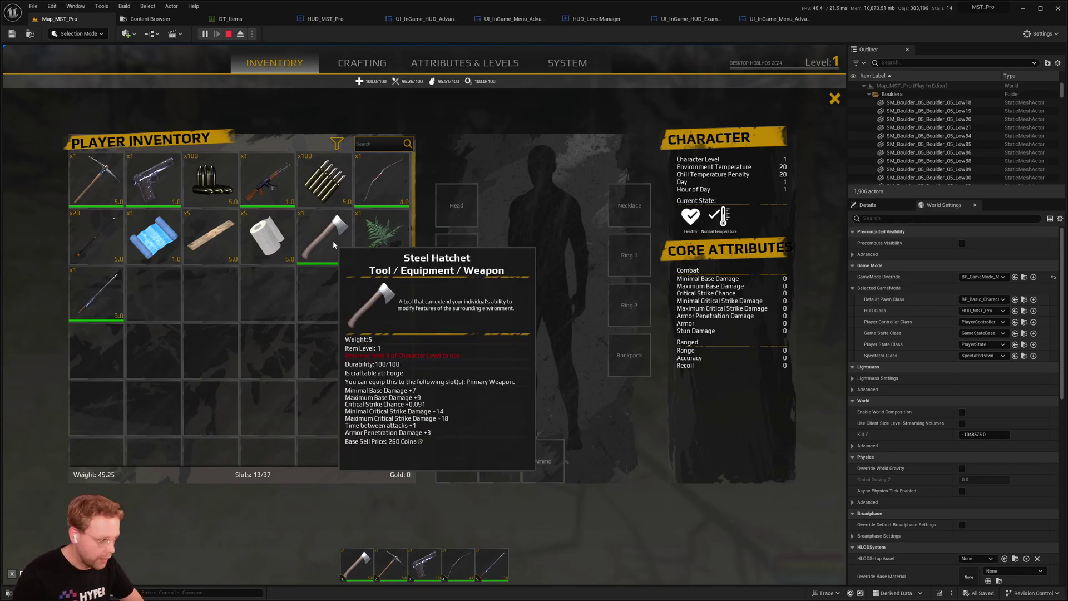
right_click(326, 241)
right_click(328, 242)
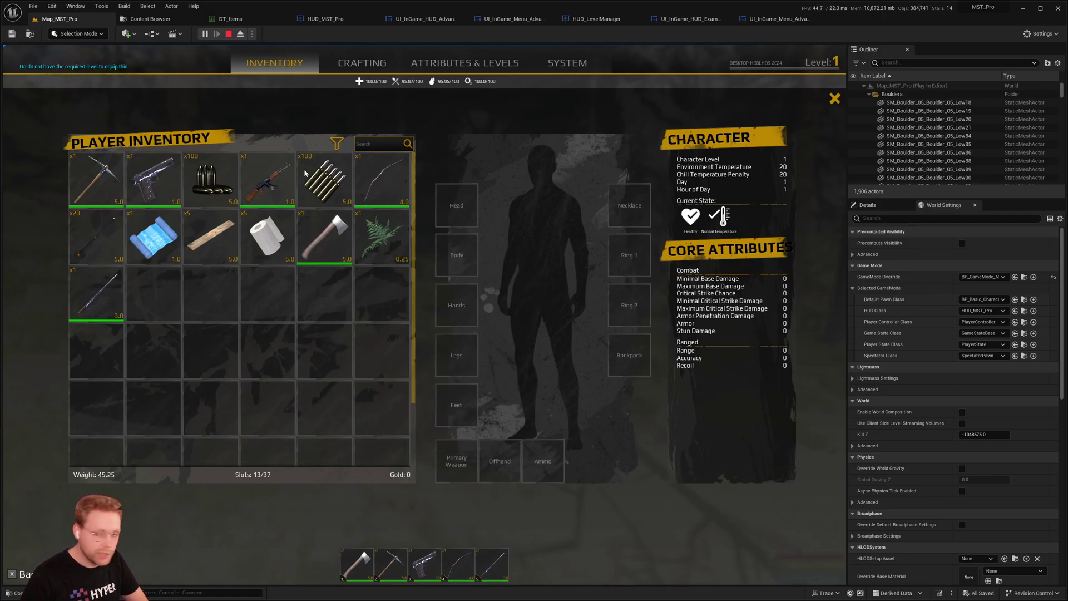
right_click(338, 242)
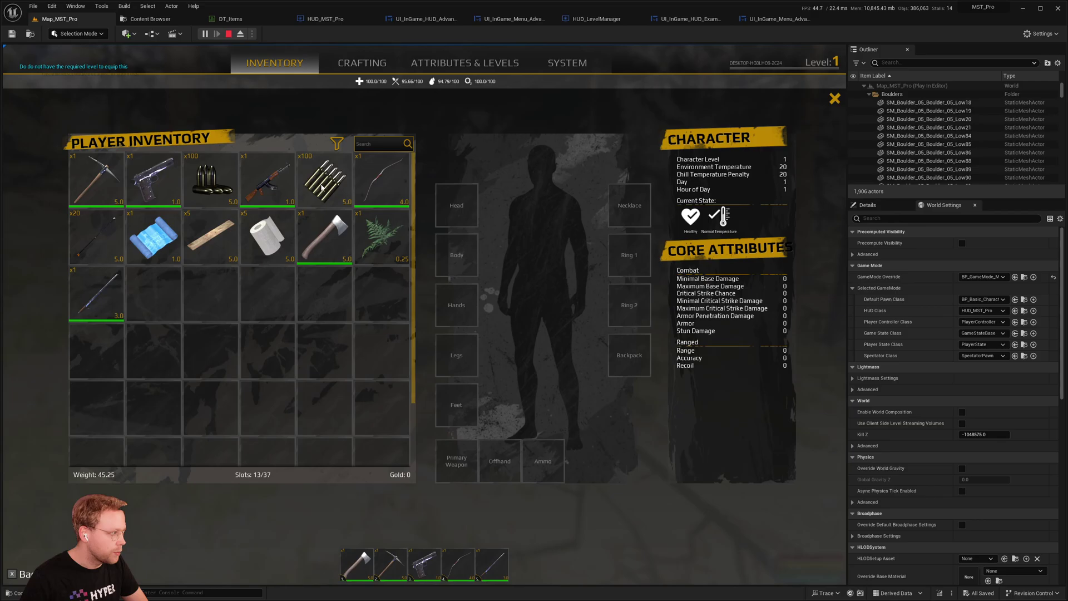
mouse_move(332, 239)
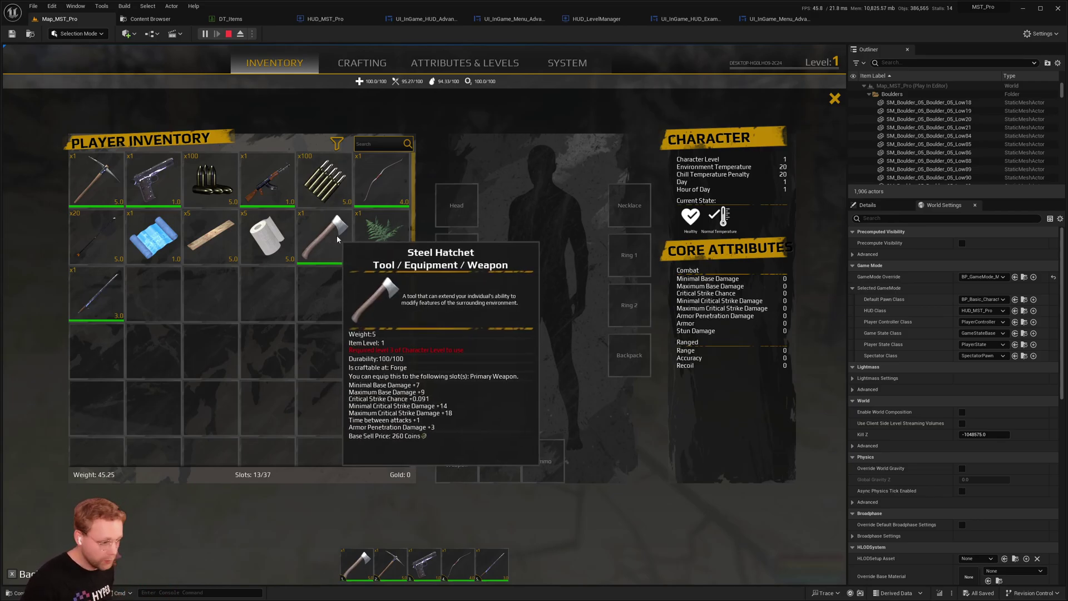
- Equip the Basic Iron Sword as primary weapon and close the menu
mouse_move(101, 299)
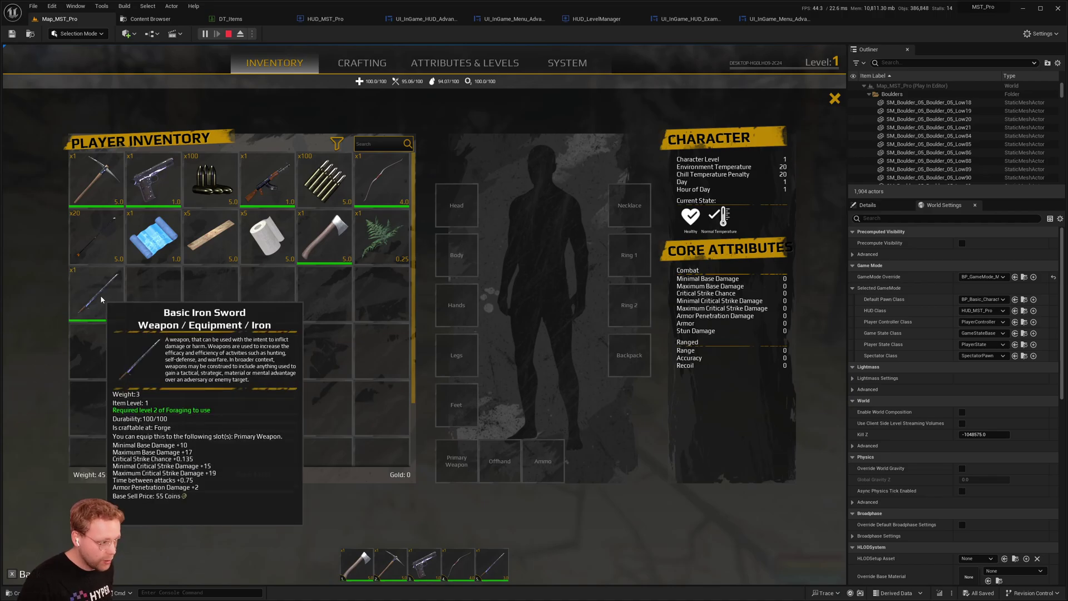
right_click(101, 299)
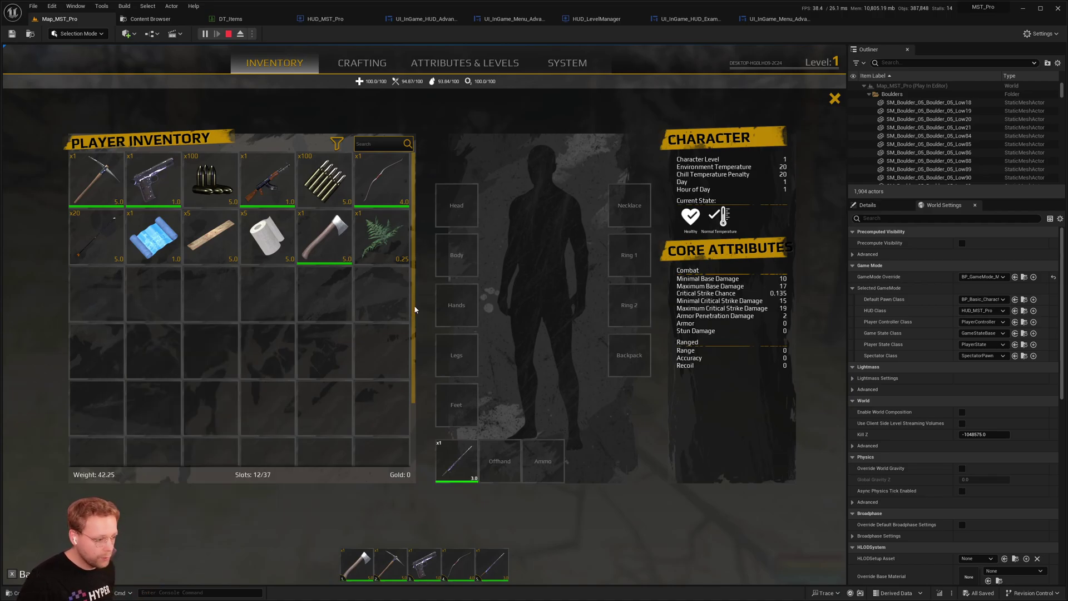
left_click(835, 99)
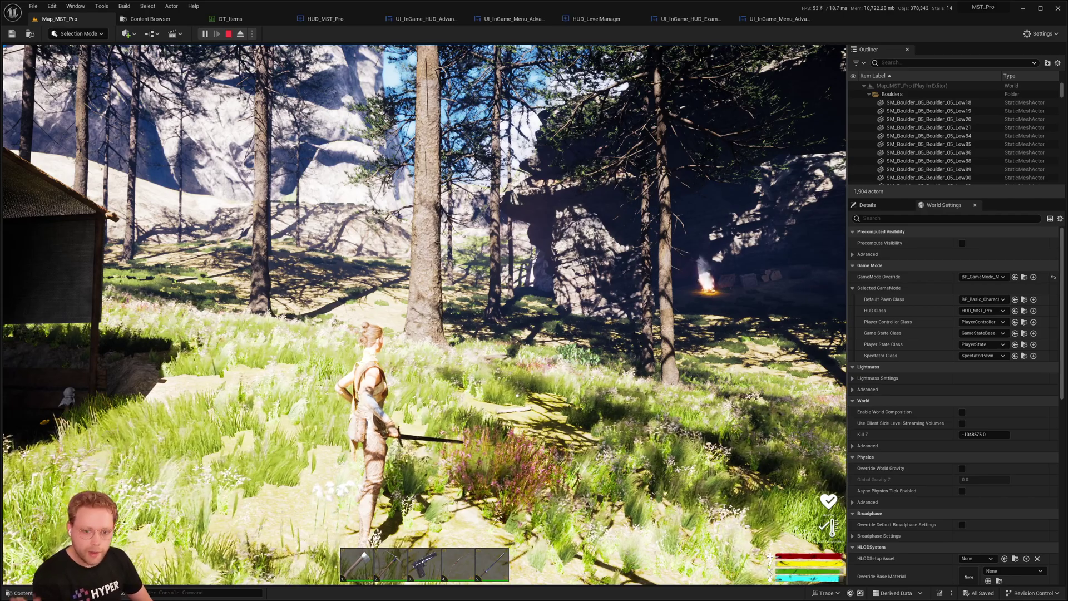
- Stop the Play In Editor session with Esc
key("Escape")
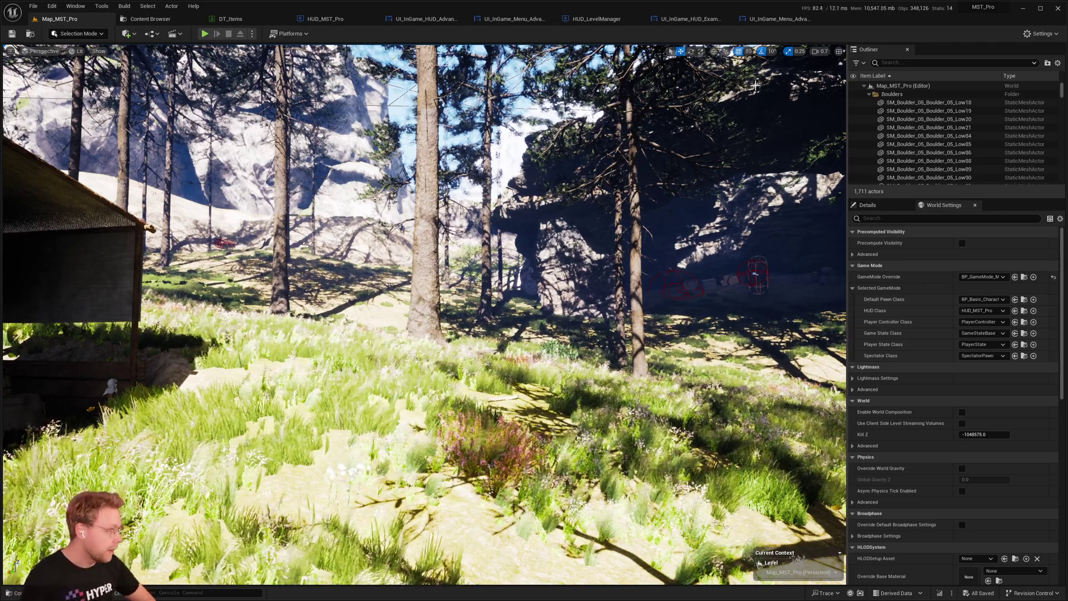
- Switch back to the DT_Items data table showing the Basic_Iron_Sword row
left_click(230, 21)
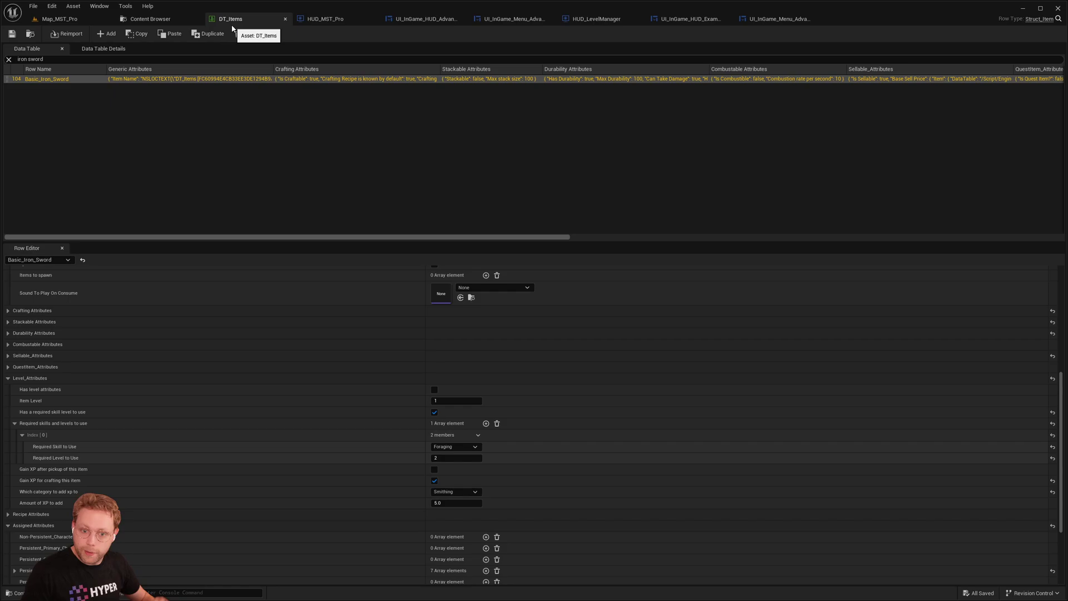